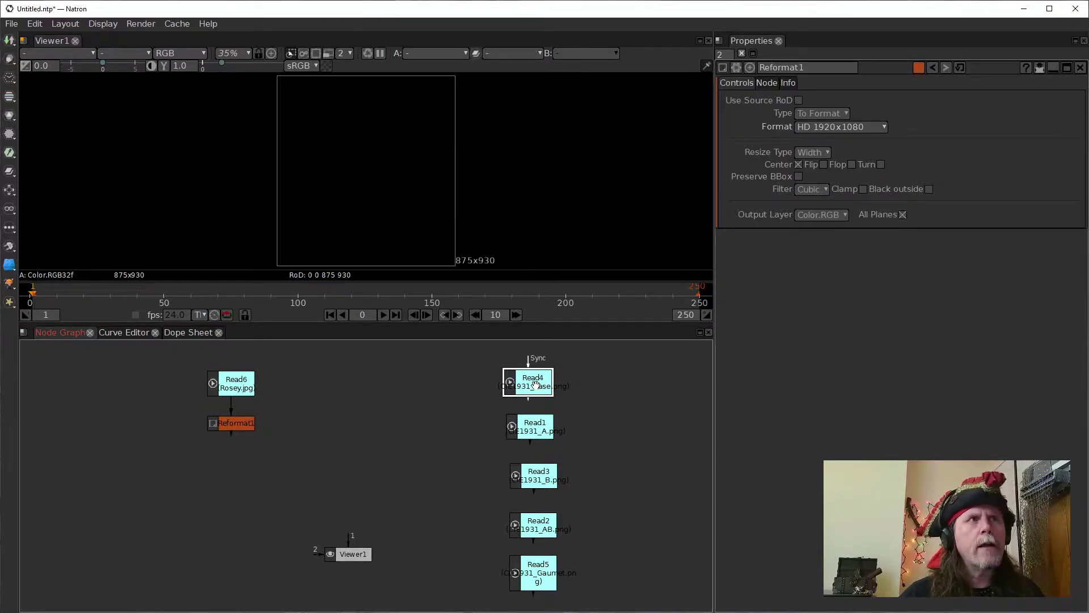
View the CIE 1931 diagrams one by one in the viewer: Read4 base, Read1 A, Read2 AB and Read5 gamut.
key(1)
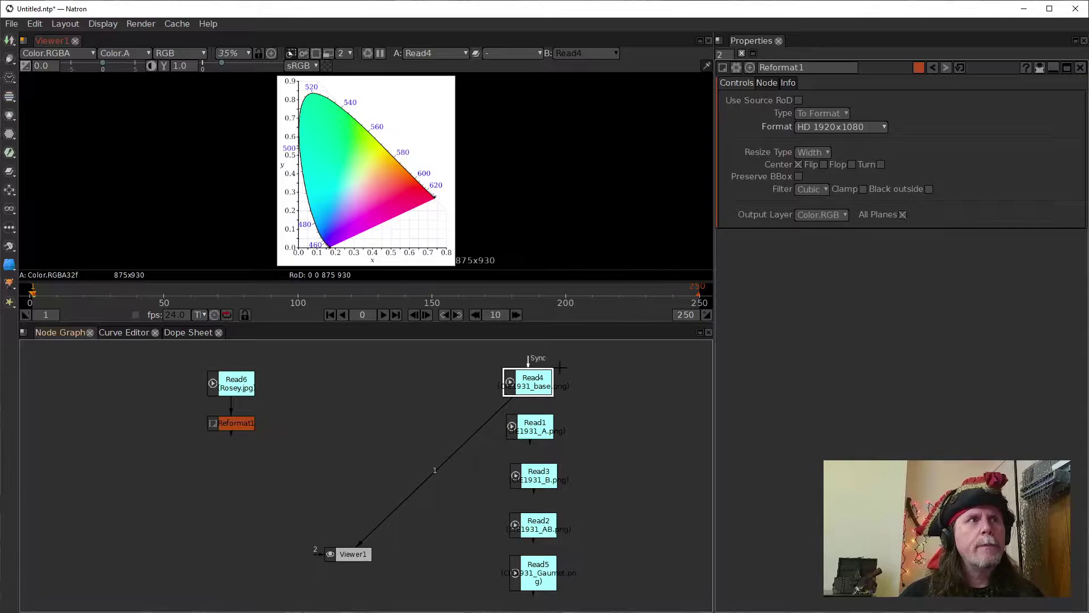
click(536, 438)
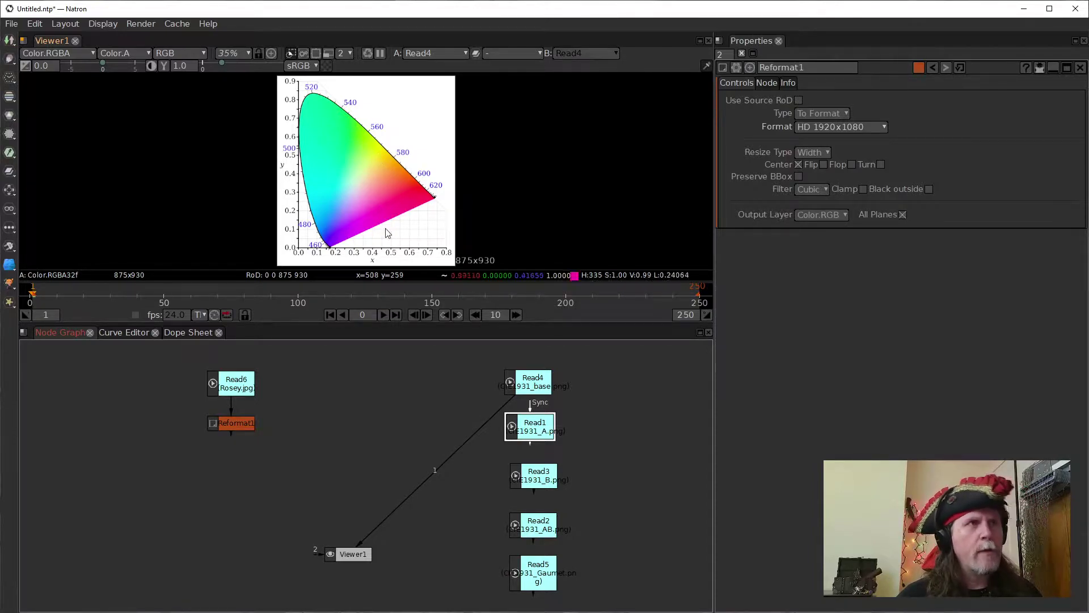
key(1)
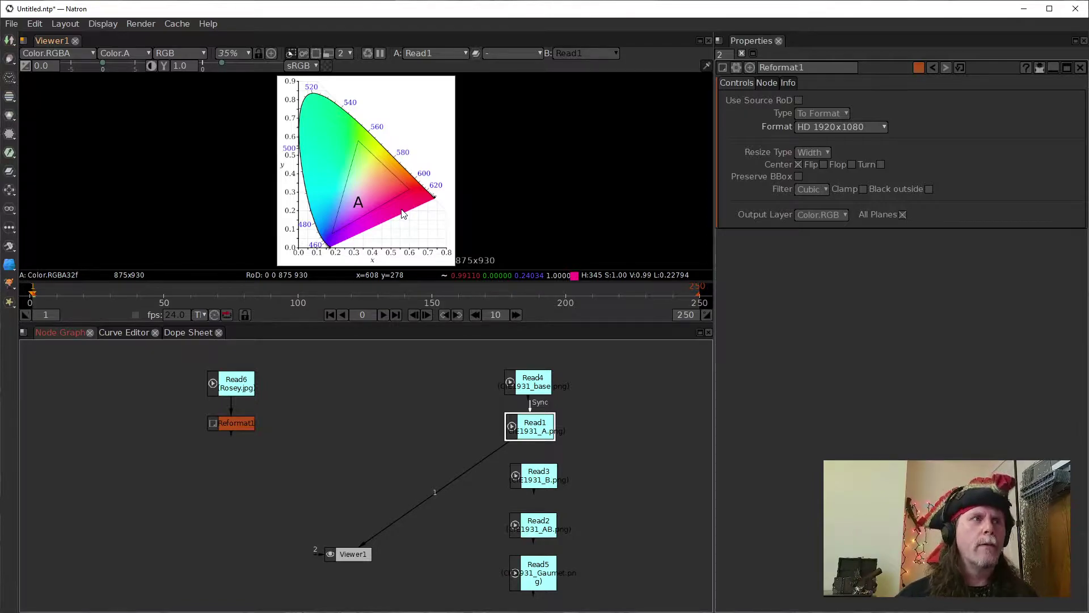
click(535, 528)
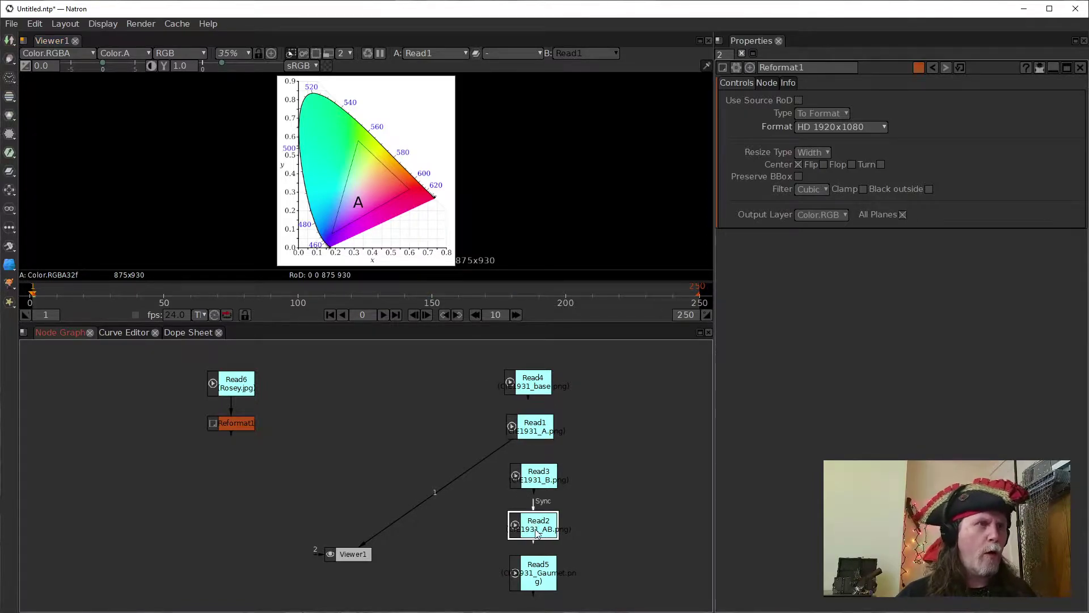
key(1)
click(538, 589)
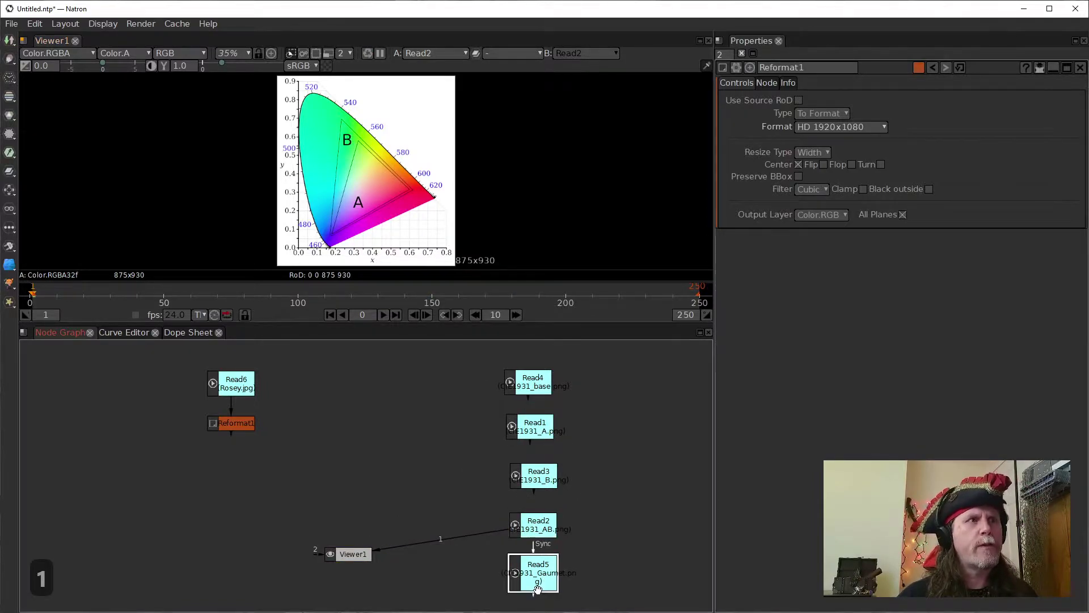
key(1)
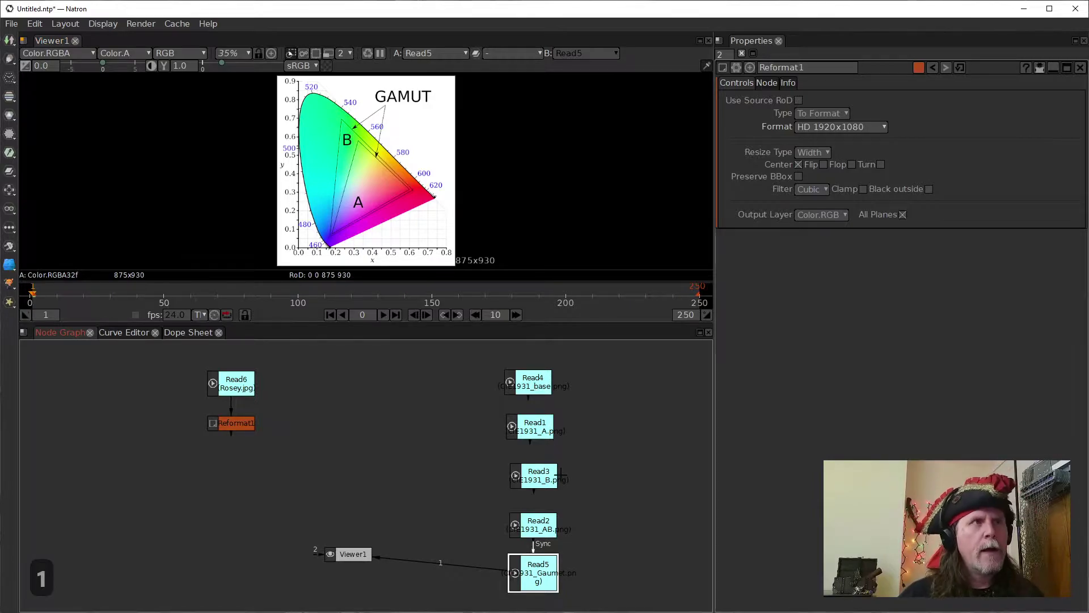
Compare the Read1 (A) and Read3 (B) gamut triangles alternately in the viewer, finishing with the combined Read2 (AB) diagram.
click(532, 434)
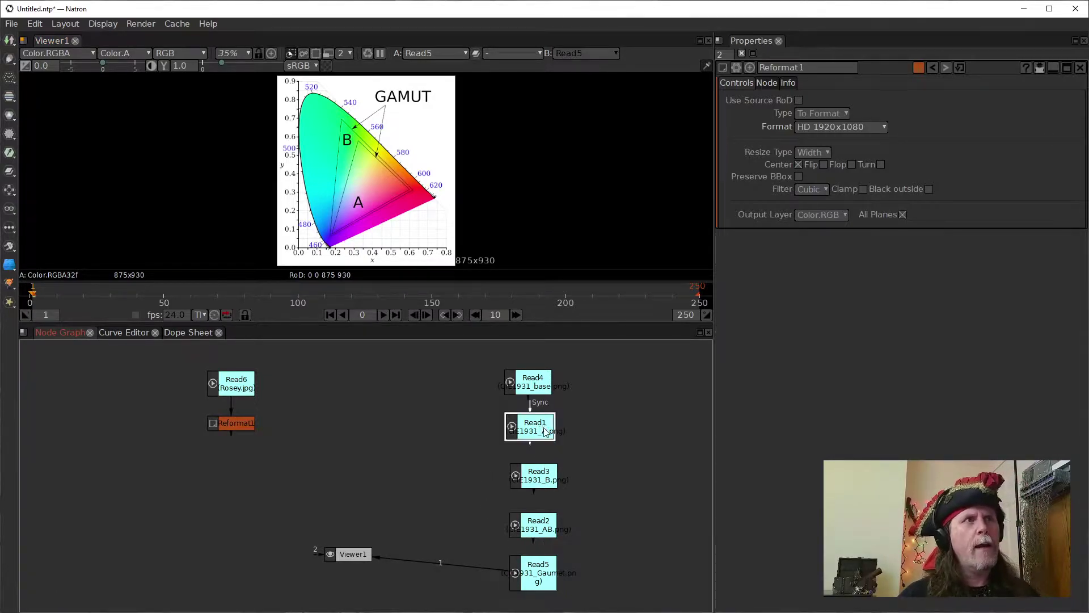
key(1)
click(539, 479)
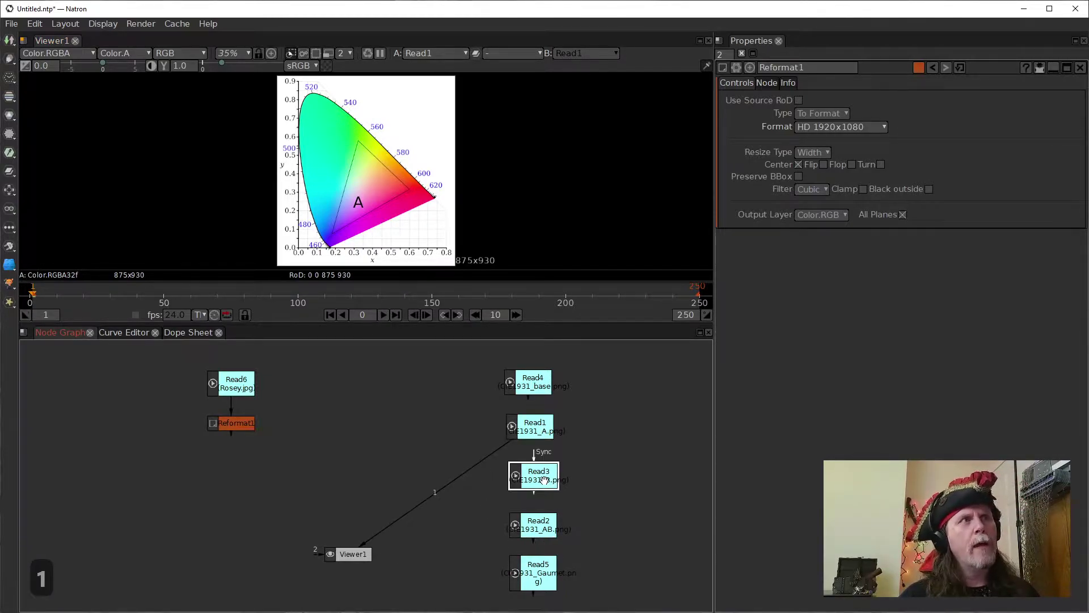
key(1)
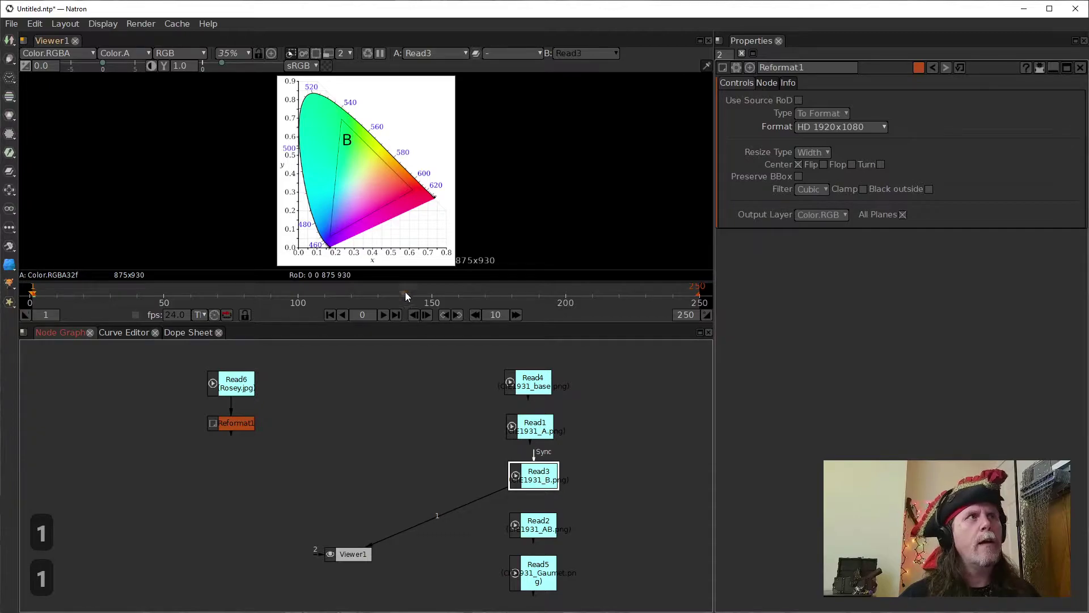
click(534, 432)
key(1)
click(537, 477)
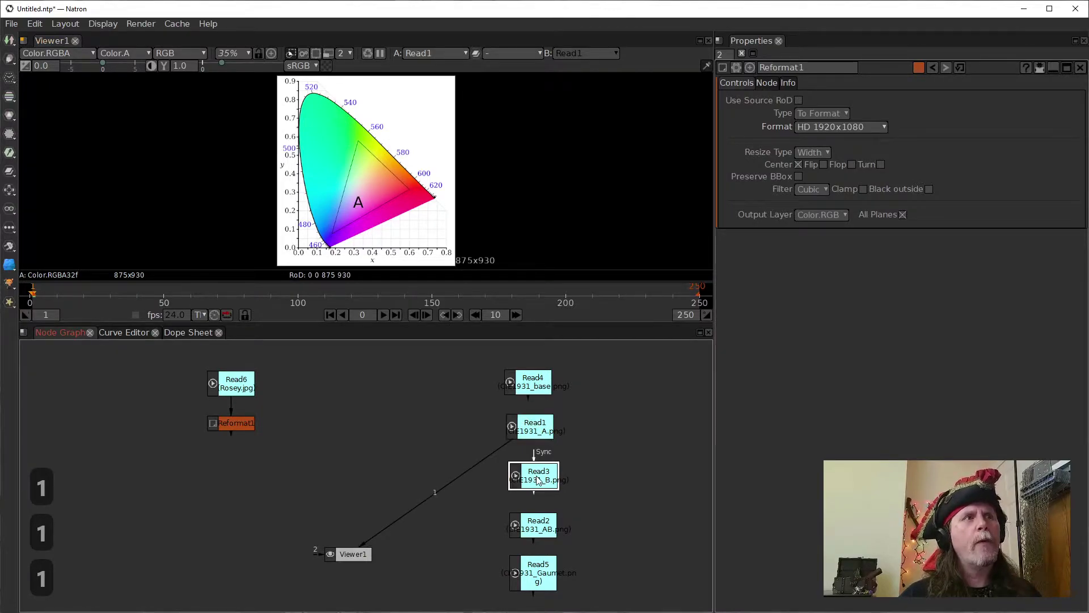
key(1)
click(542, 523)
key(1)
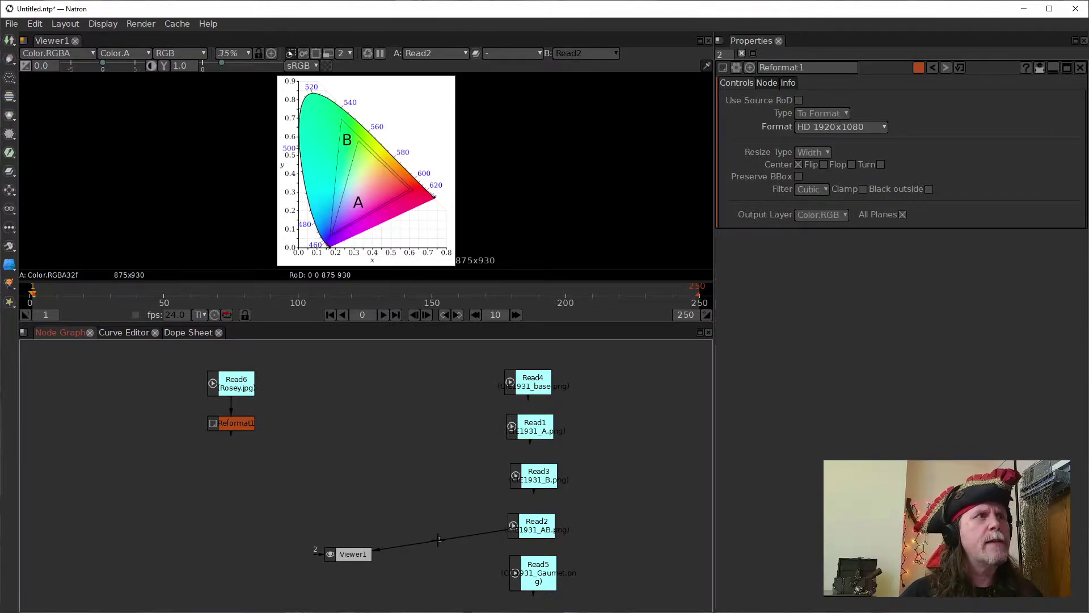
Reconnect the viewer's input 1 to the Reformat1 node and move the Viewer1 node closer beneath it.
drag(438, 543, 239, 423)
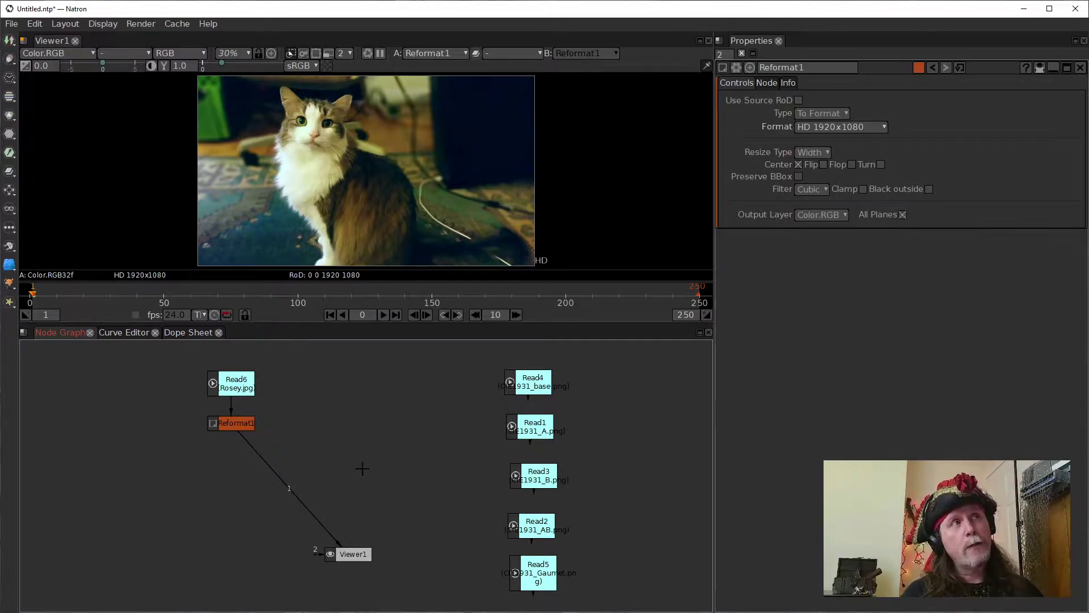
drag(359, 555, 288, 570)
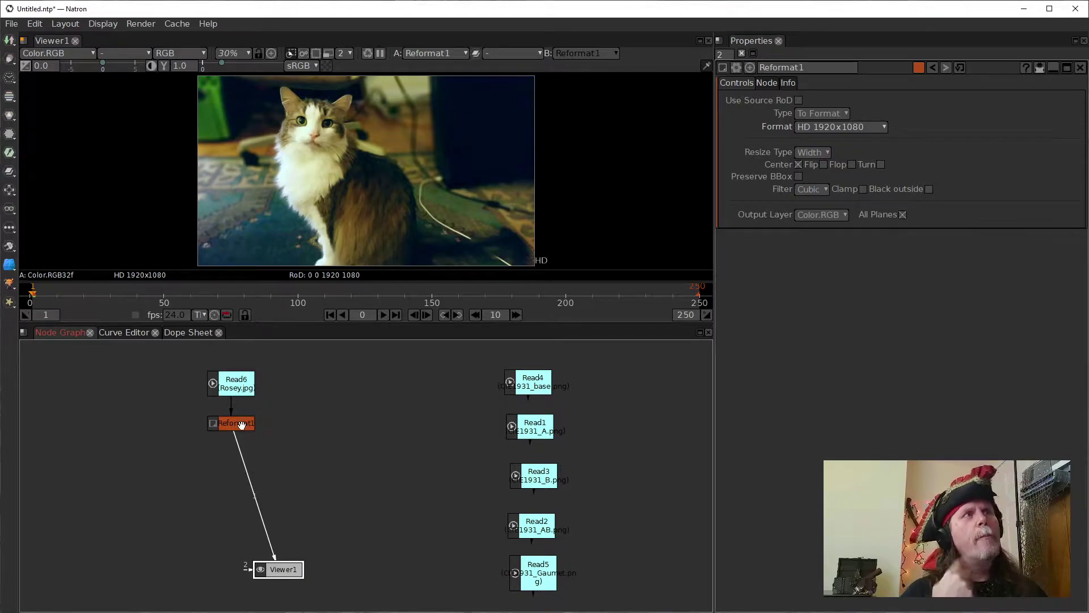
With Reformat1 selected, examine the available Color nodes, including the OCIO and Transform colorspace conversion groups, without adding any.
click(232, 426)
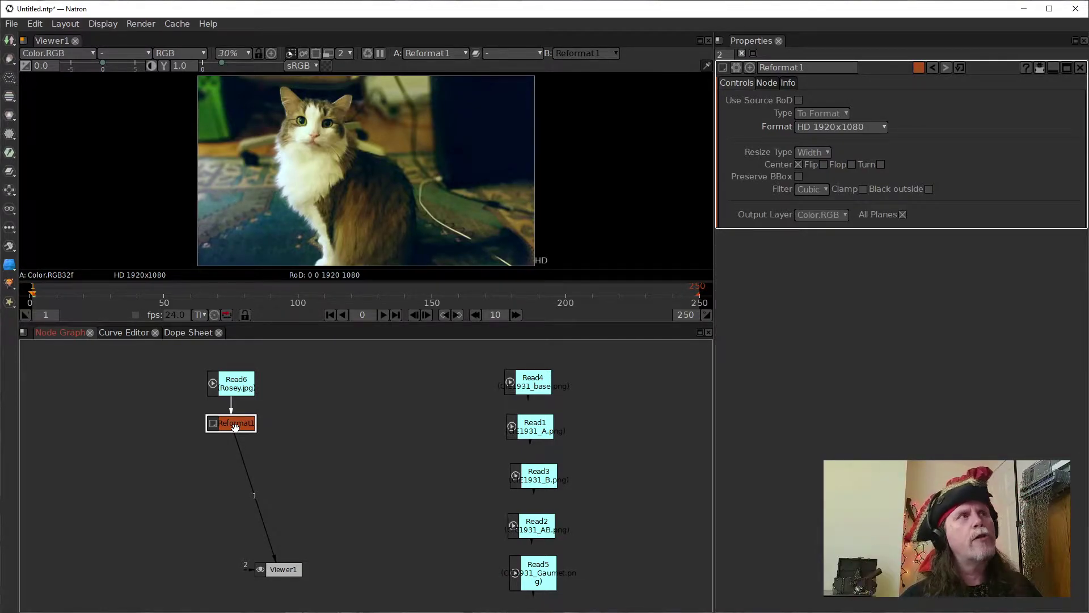
right_click(306, 445)
mouse_move(368, 304)
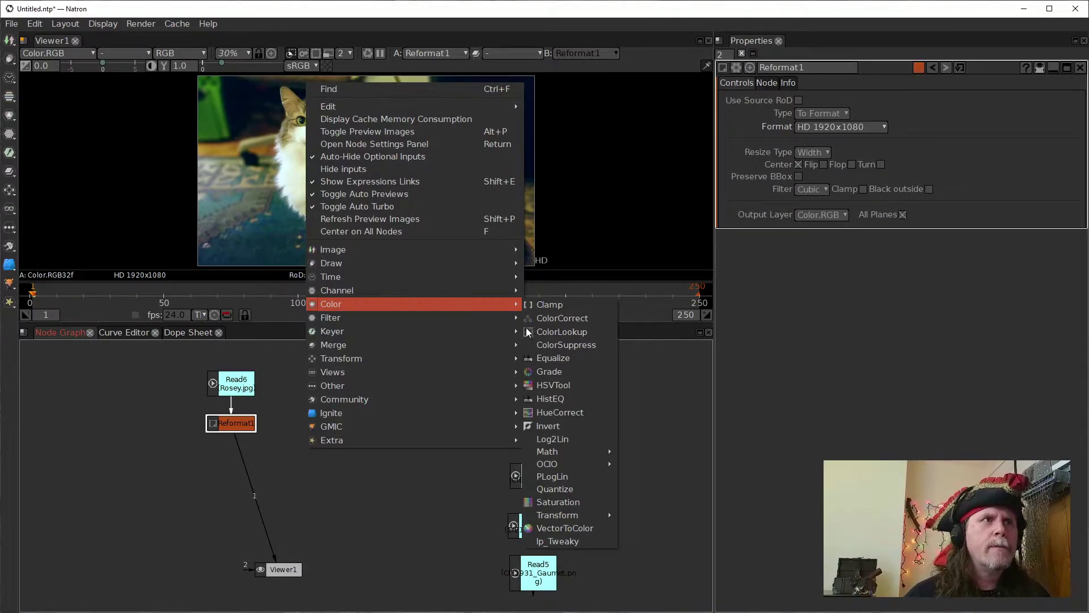
mouse_move(565, 473)
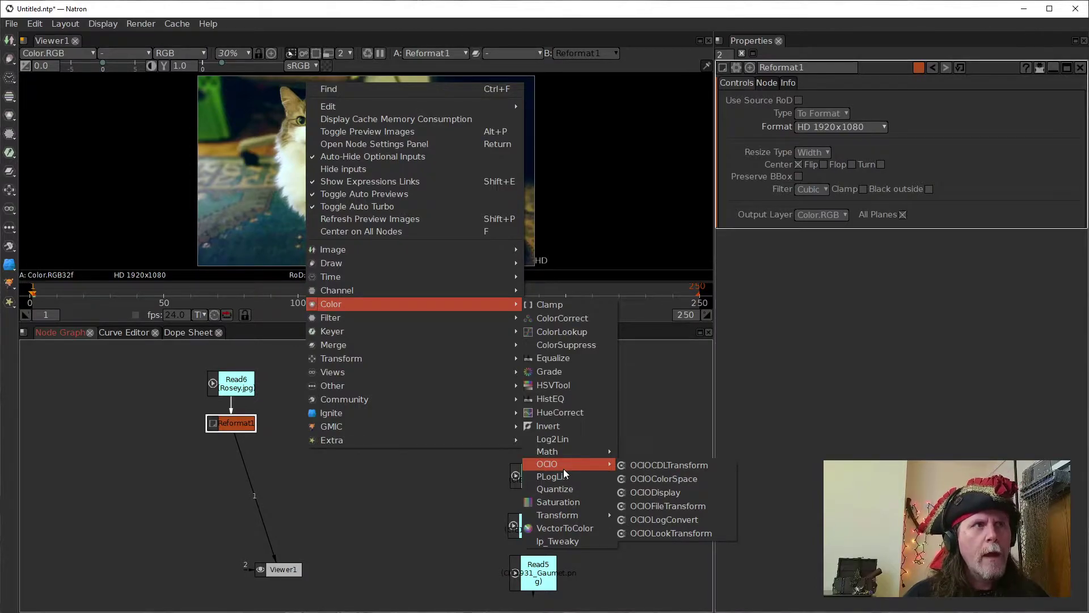
mouse_move(577, 518)
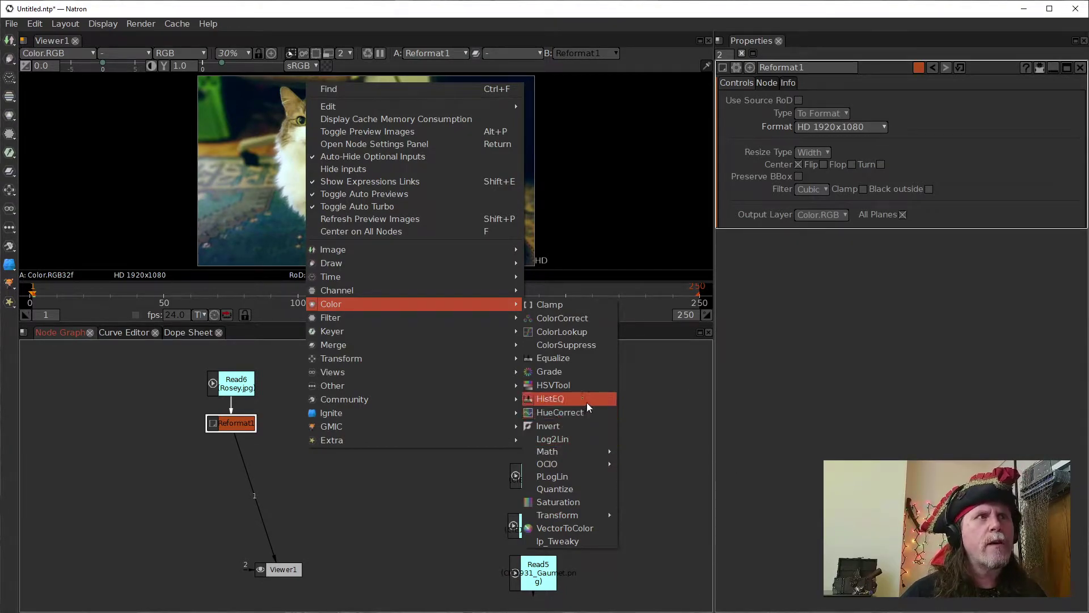
mouse_move(572, 467)
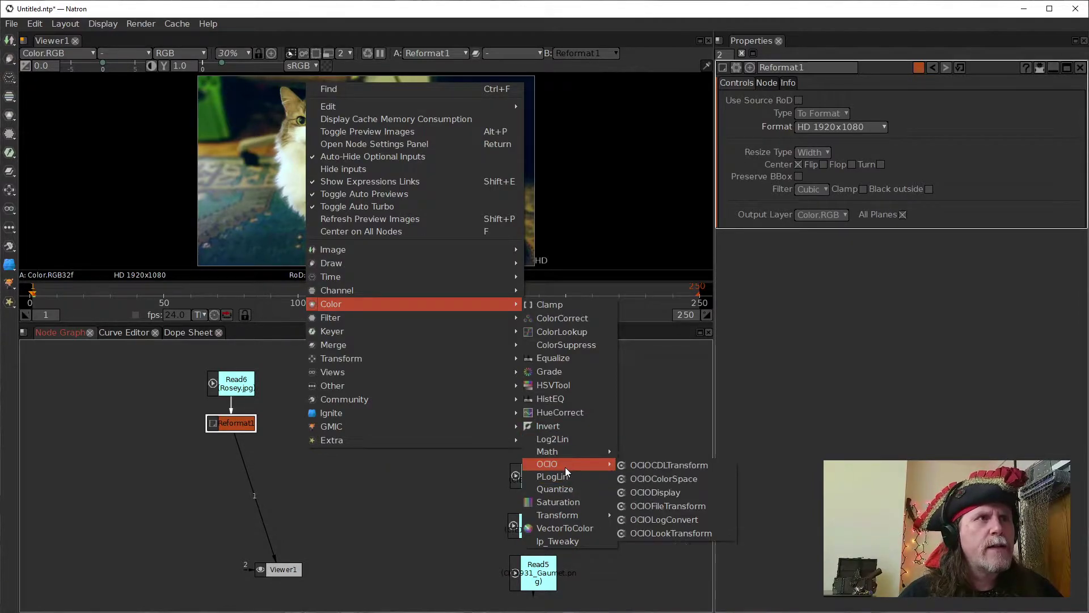
mouse_move(584, 515)
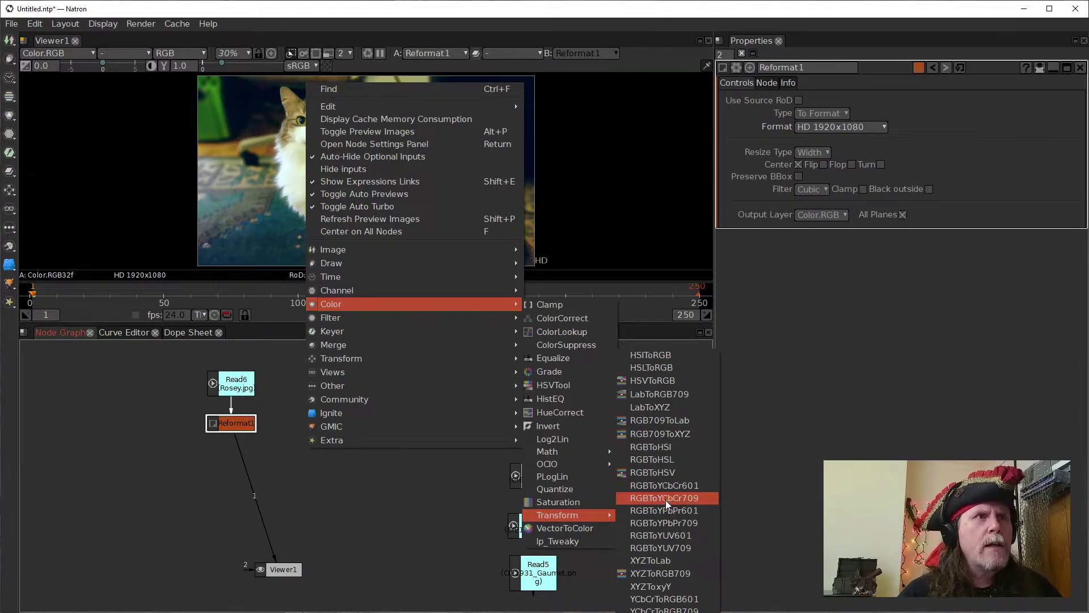
click(349, 511)
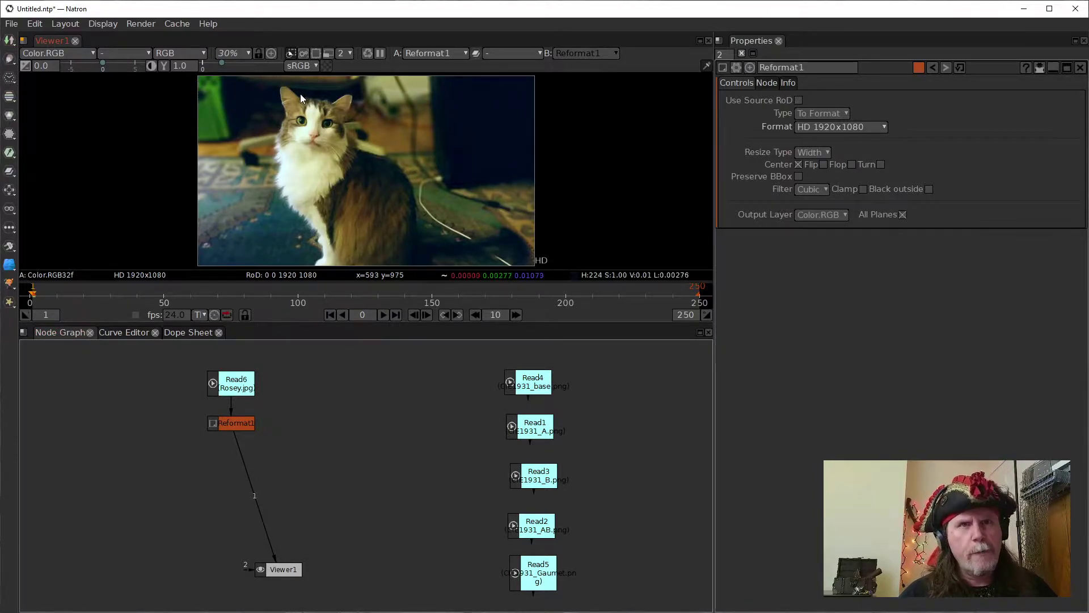
click(227, 422)
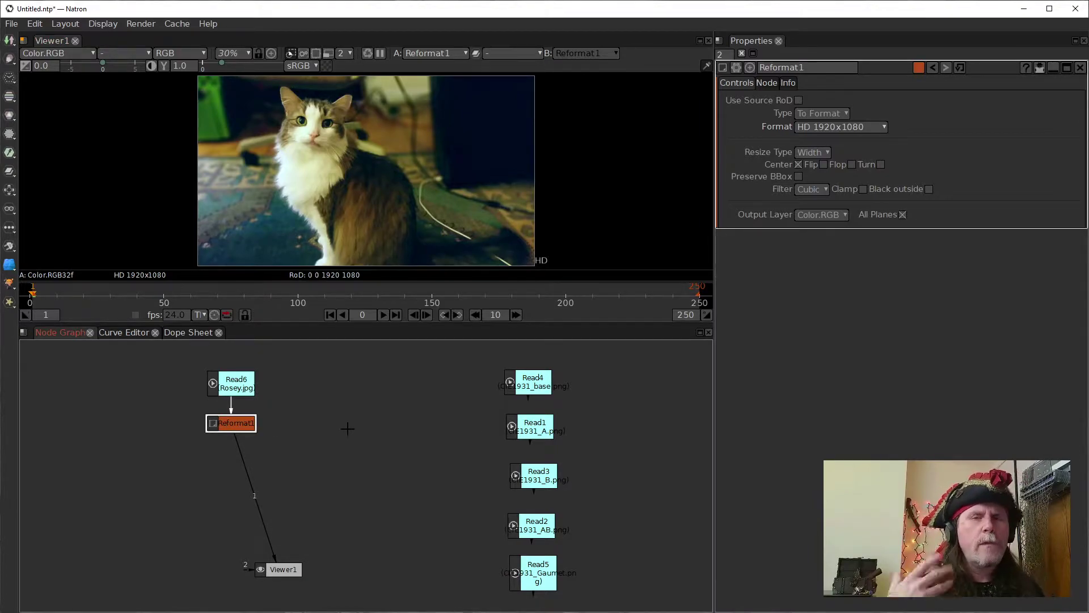
Open the settings of the Read6 node that loads Rosey.jpg.
double_click(237, 390)
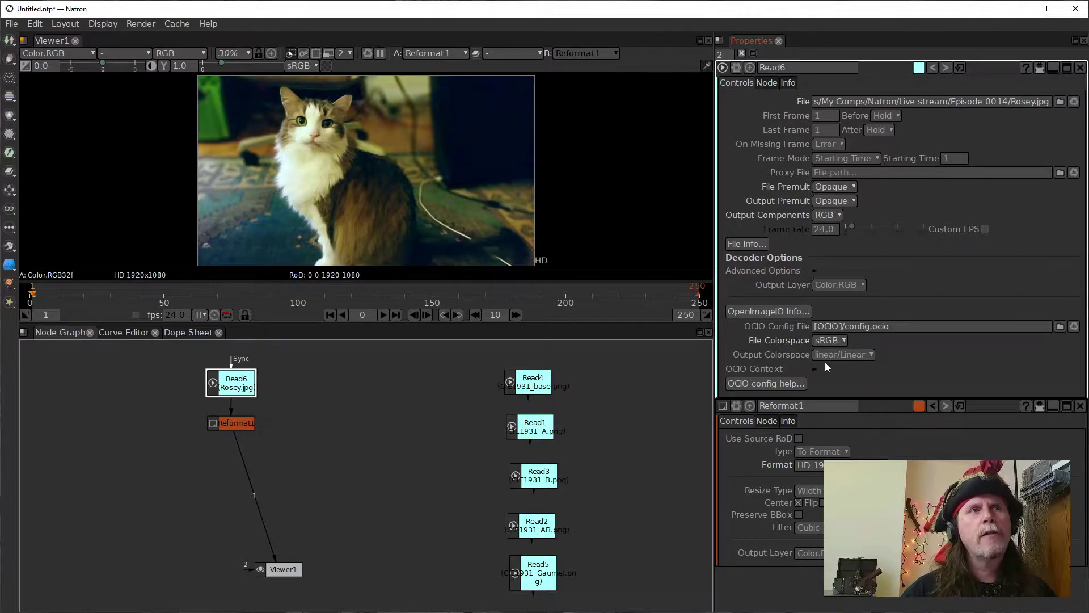
mouse_move(803, 354)
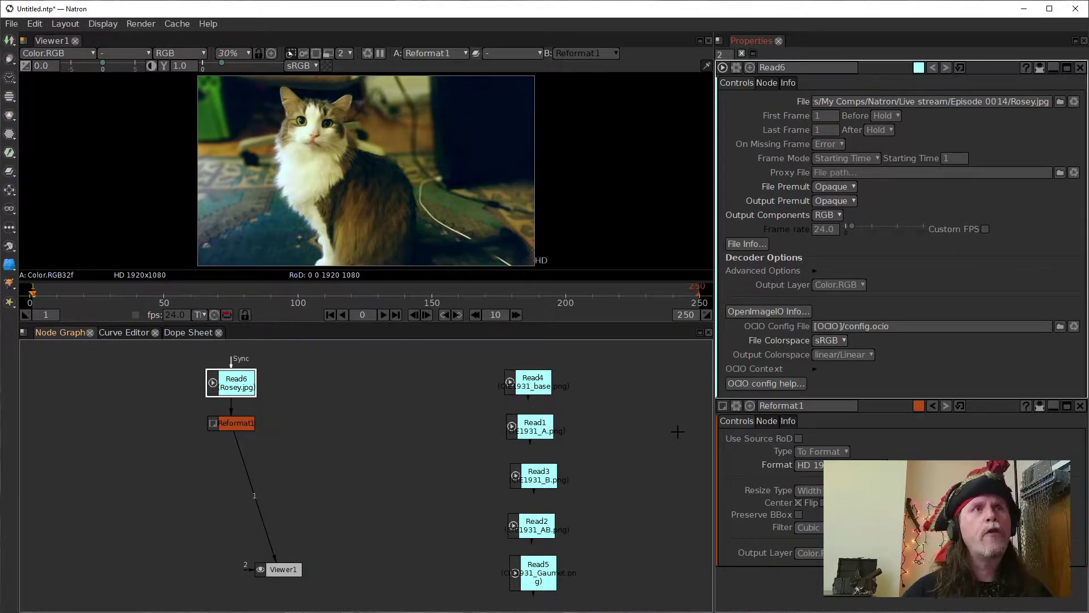
Try Linear as Read6's file colorspace, and return the file colorspace to sRGB.
click(843, 340)
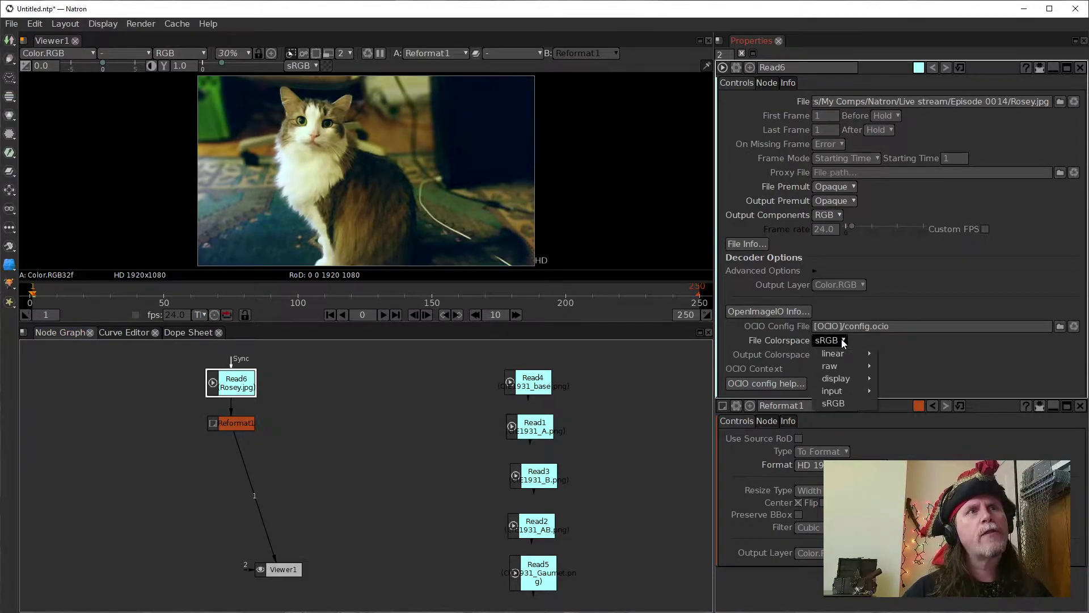
mouse_move(842, 356)
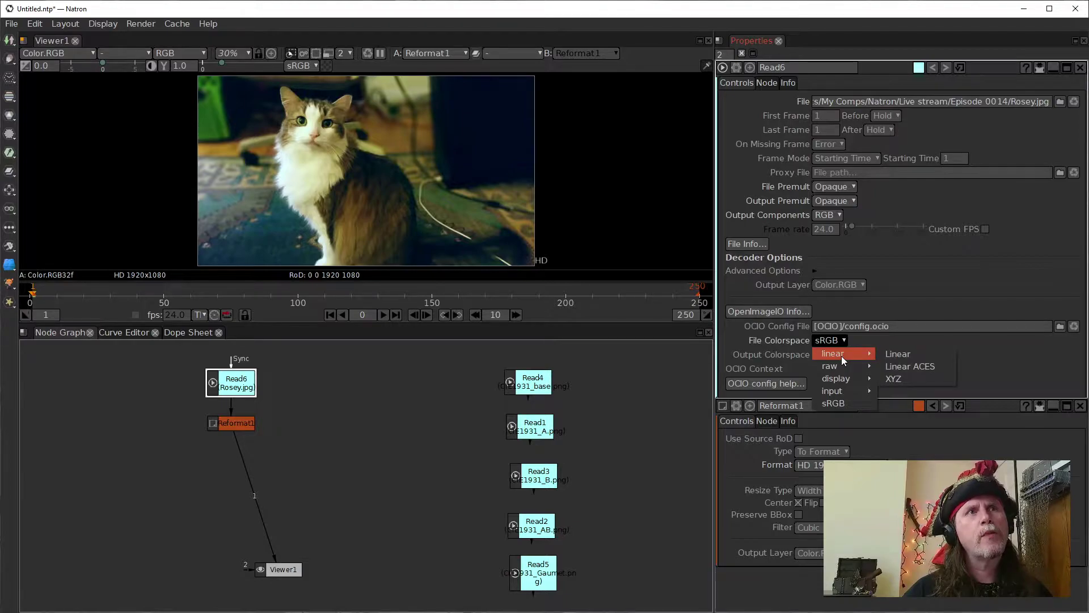
click(891, 360)
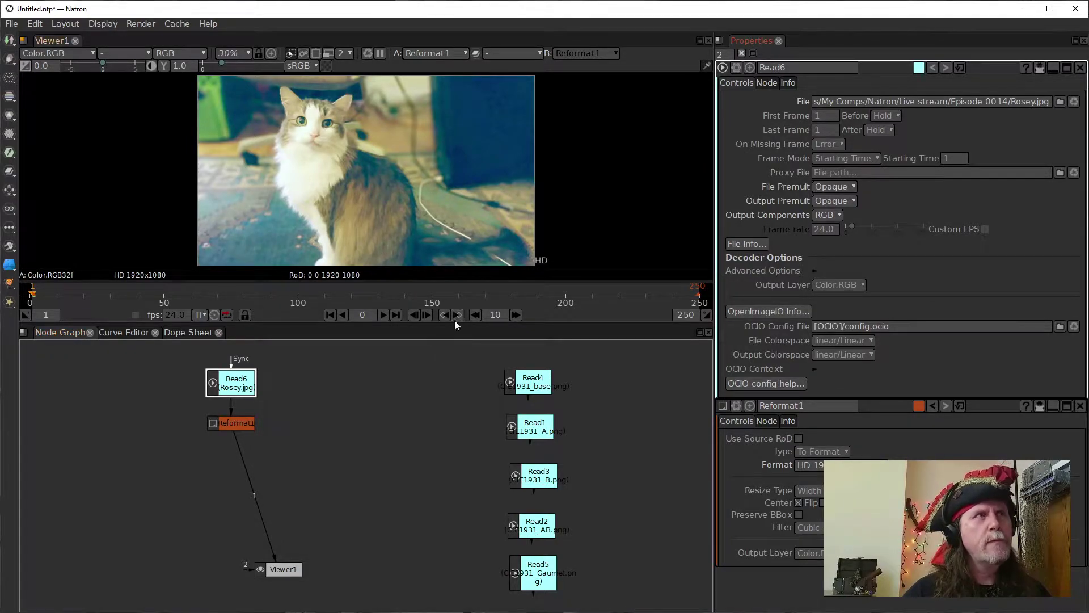
click(873, 342)
mouse_move(862, 358)
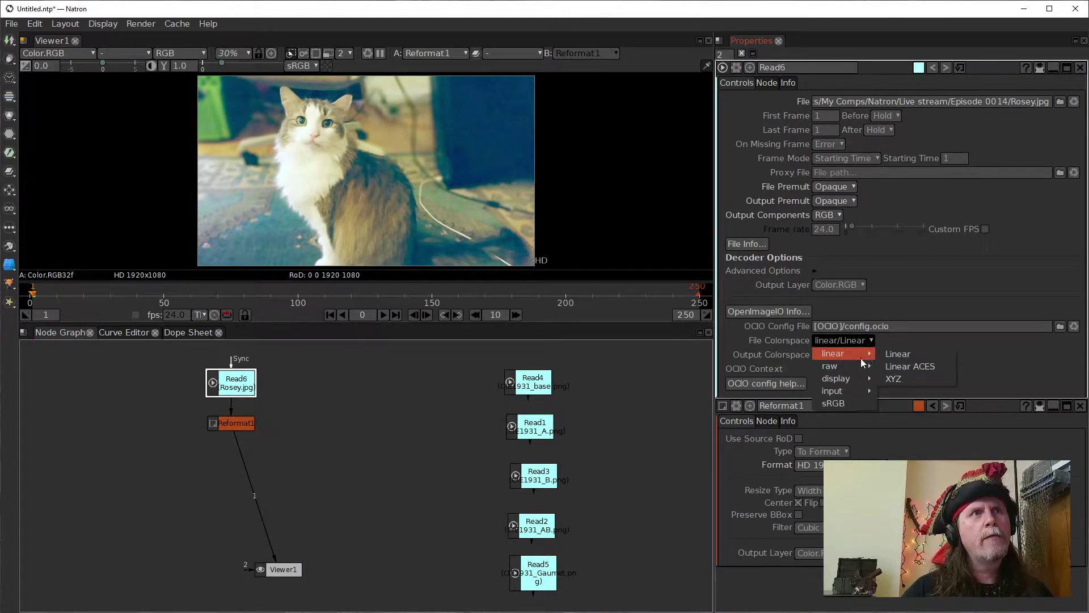
click(847, 405)
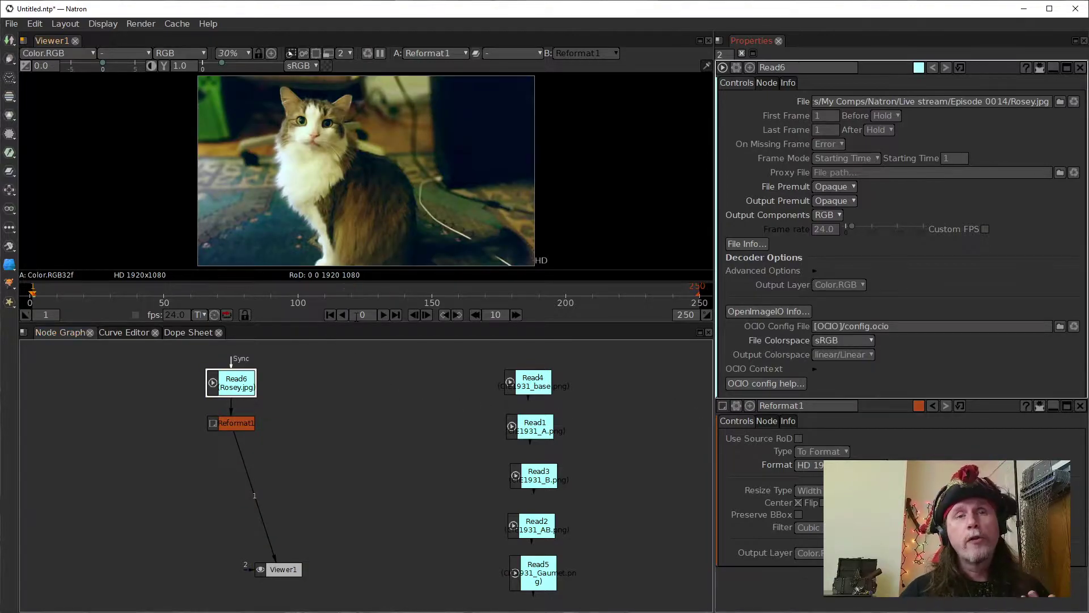
Set the output colorspace of the Read6 node to sRGB.
click(839, 355)
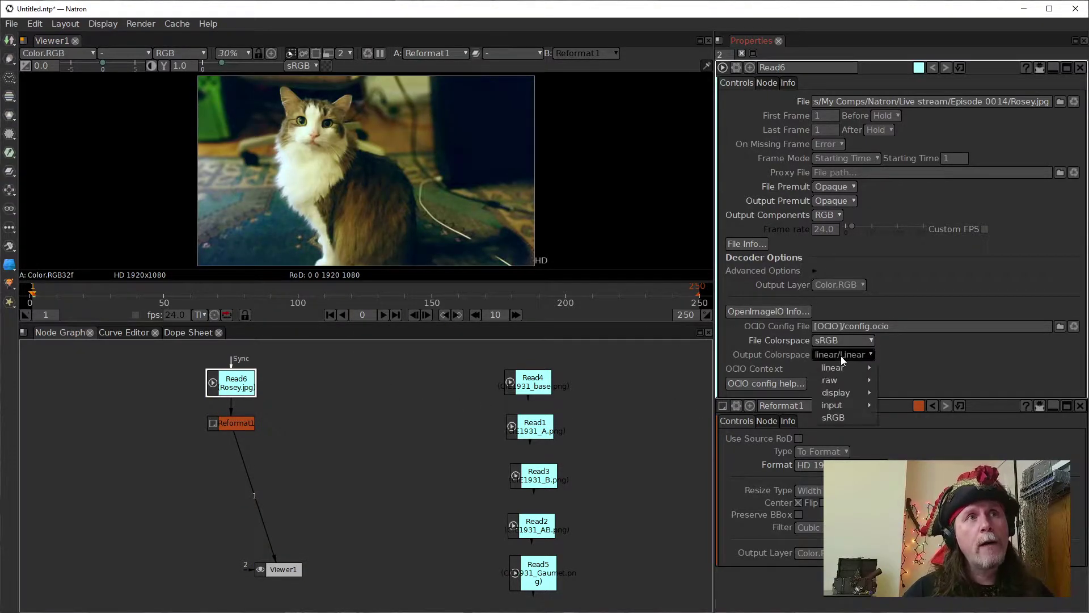
mouse_move(840, 367)
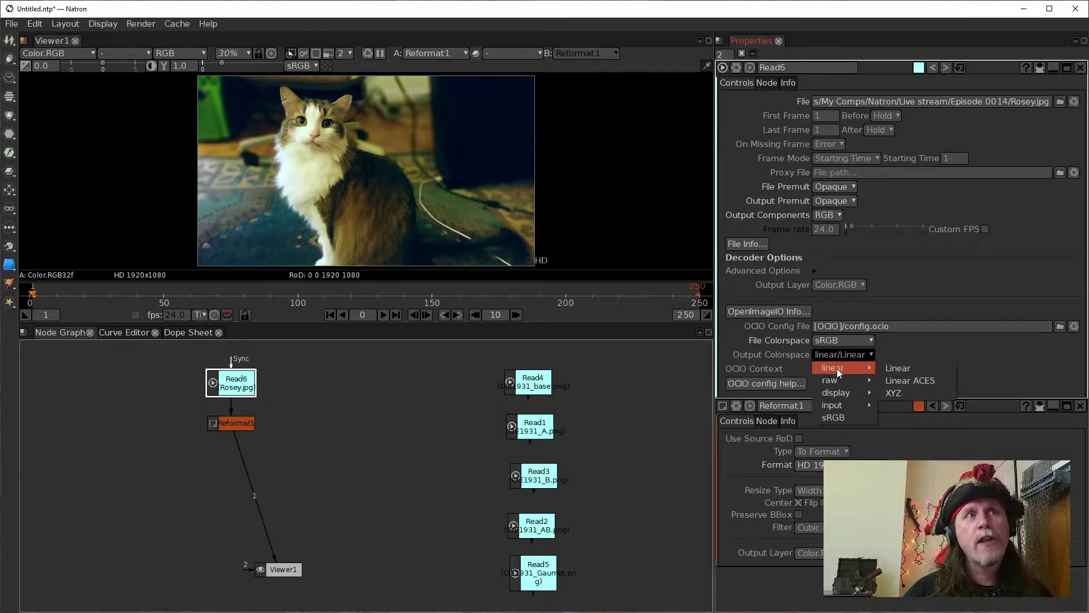
mouse_move(835, 403)
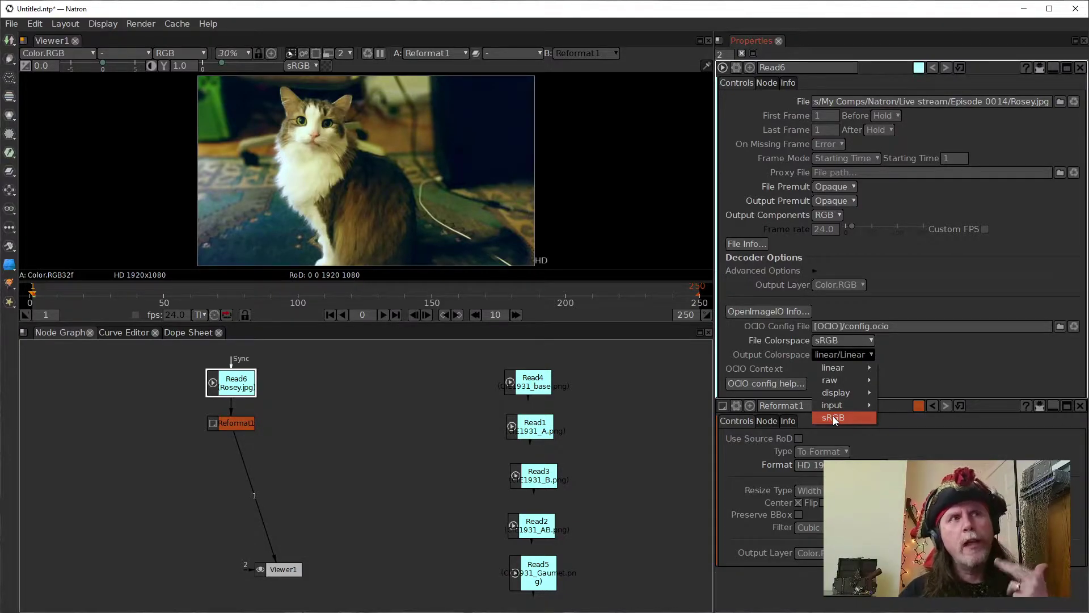
click(833, 417)
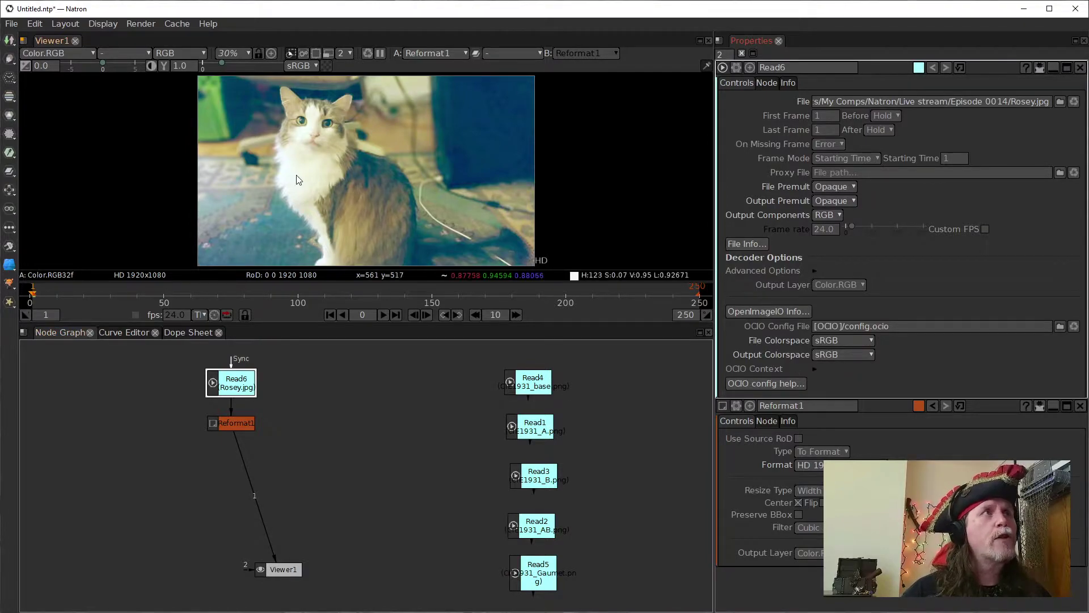
Set the viewer's display colorspace to Linear(None).
click(307, 67)
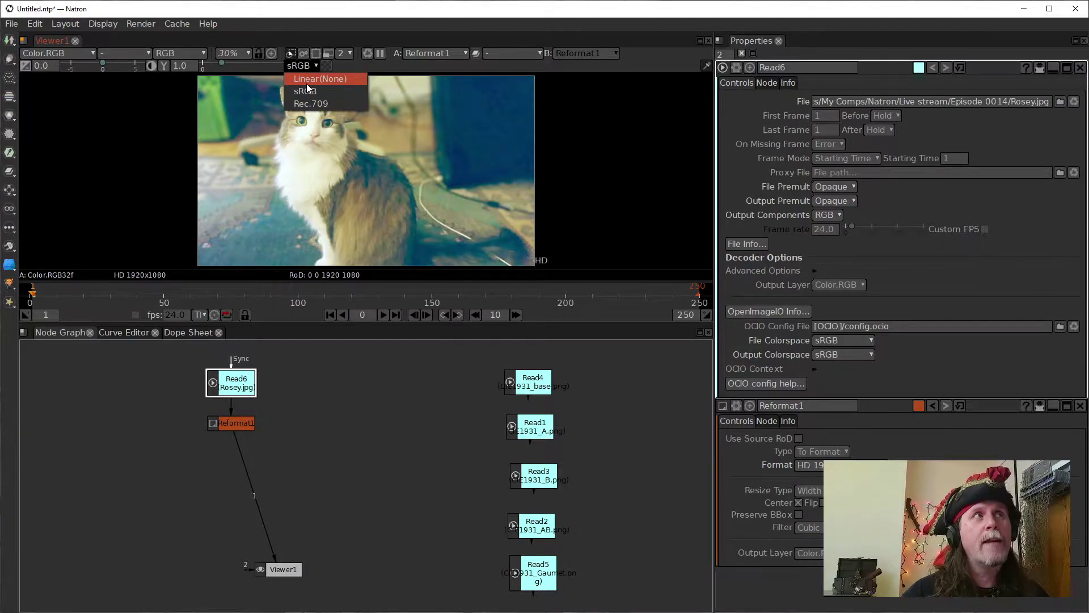
click(306, 82)
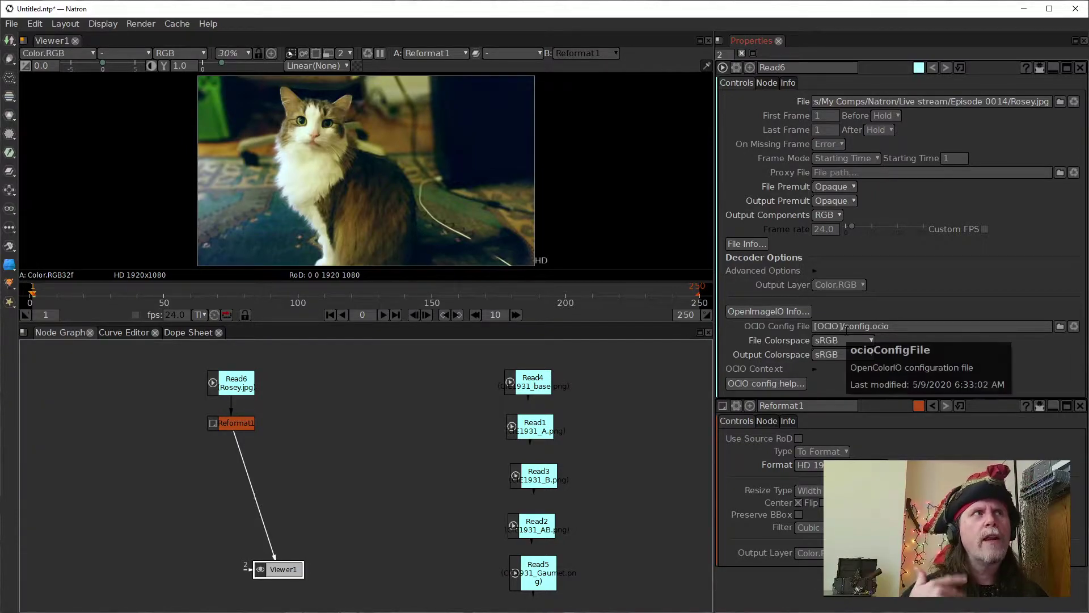
Try sRGB as the viewer's display colorspace, and return it to Linear(None).
click(342, 66)
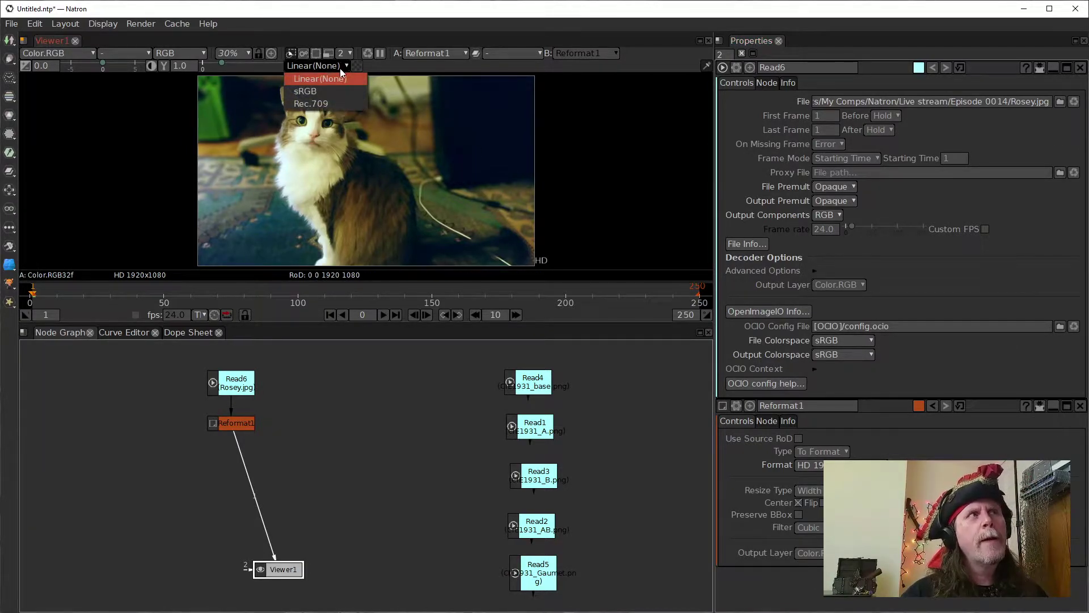
click(336, 94)
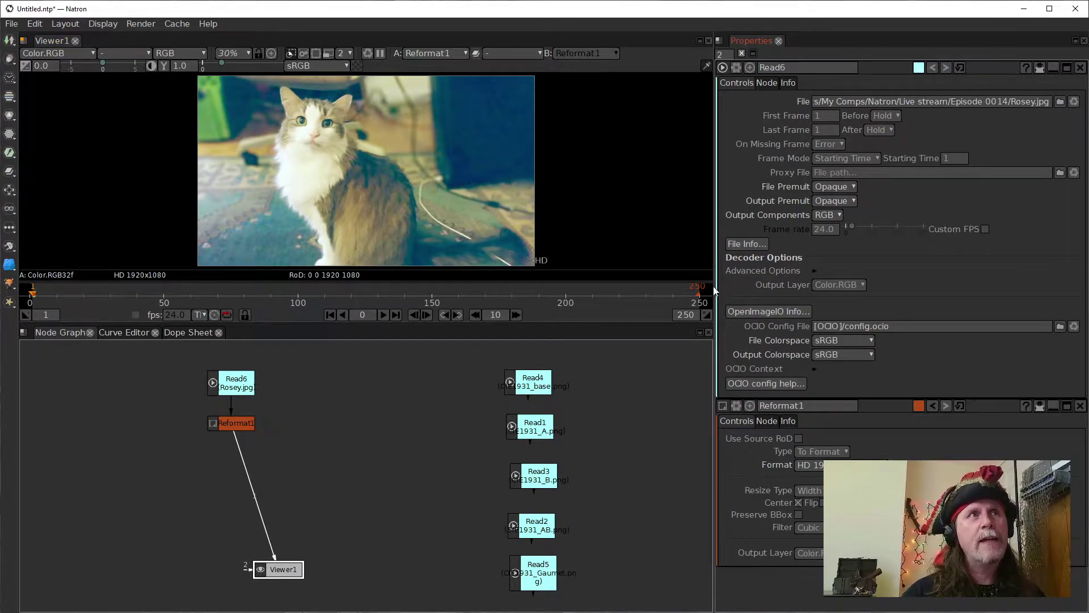
click(346, 64)
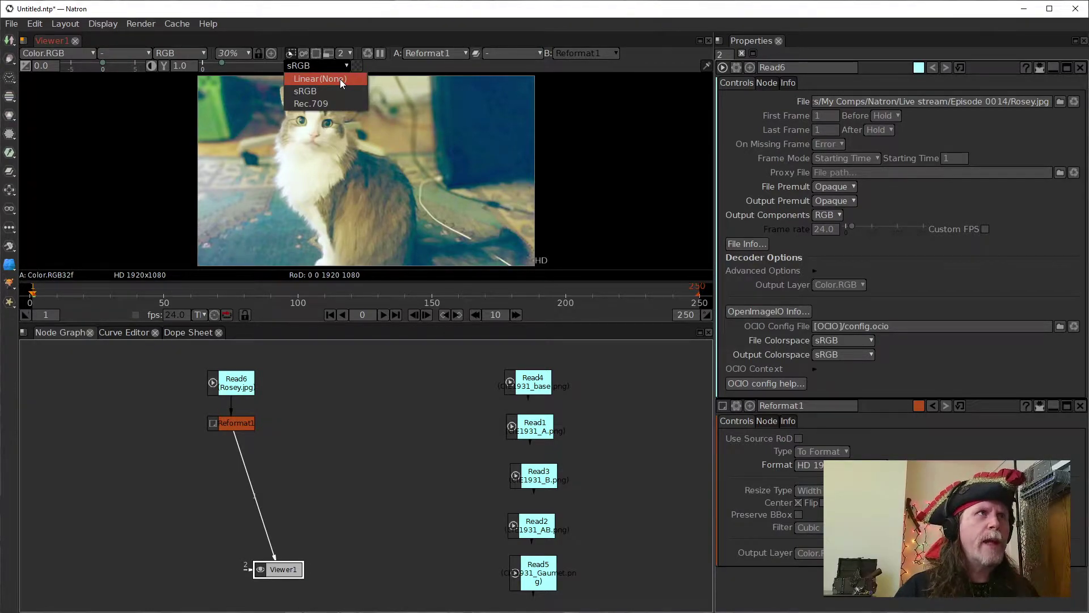
click(341, 83)
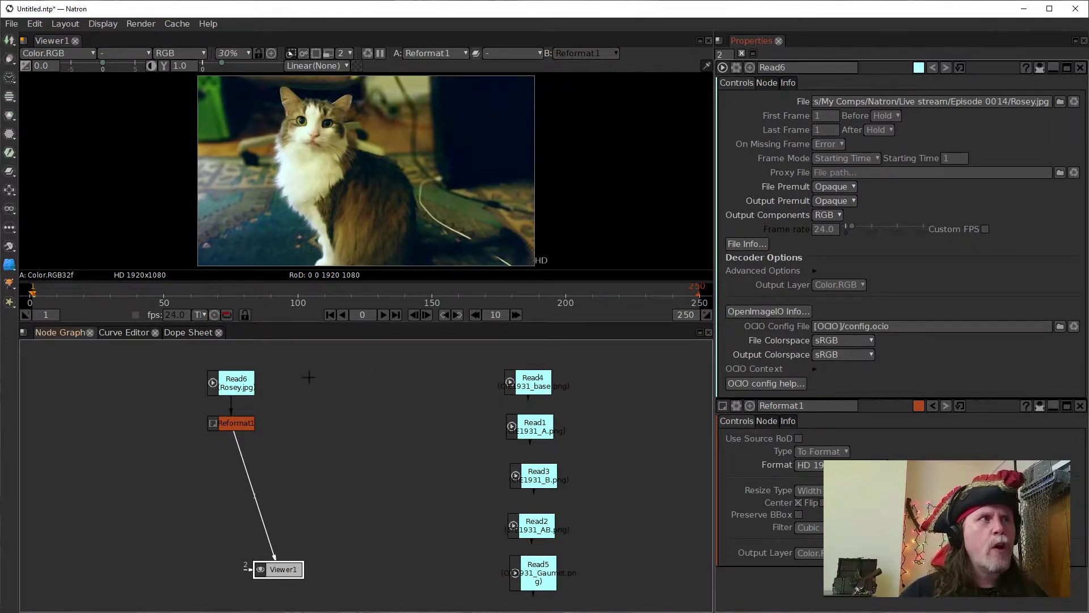
Set both the file colorspace and the output colorspace of the Read6 node to Linear.
click(842, 341)
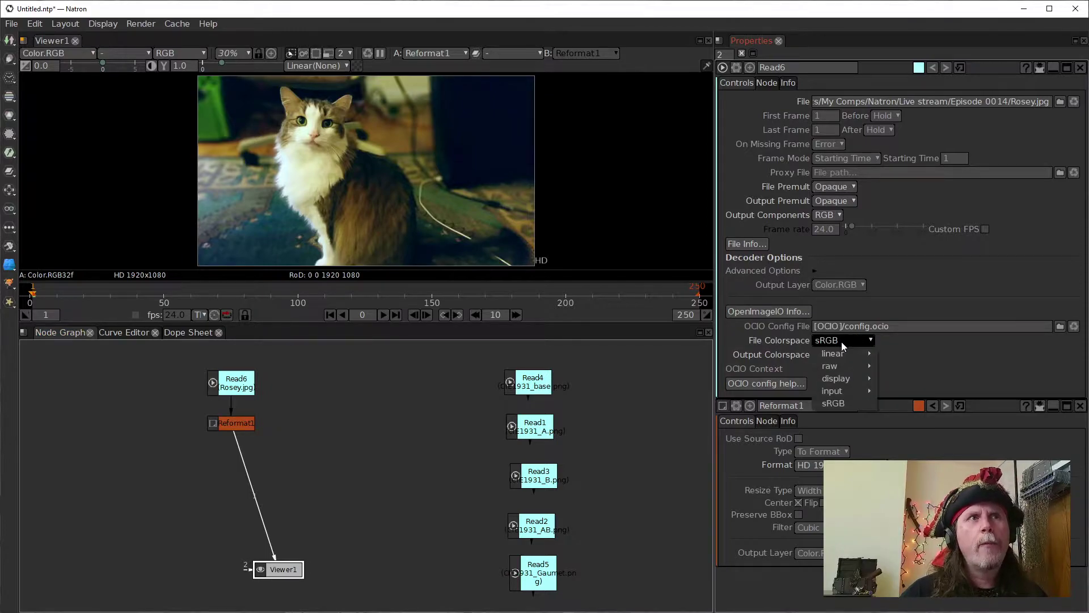
mouse_move(841, 350)
click(893, 350)
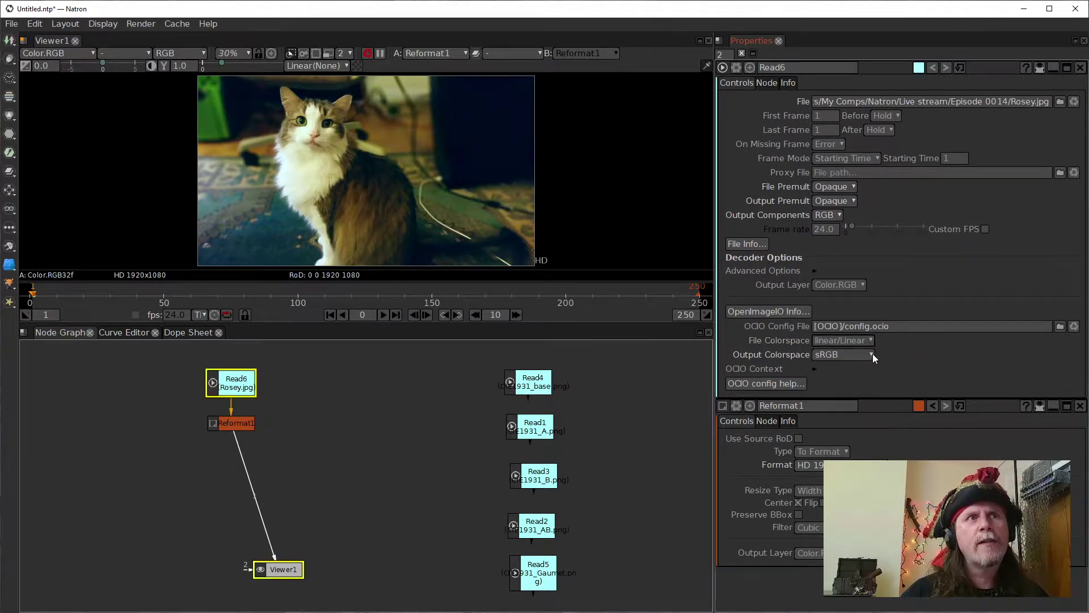
click(861, 353)
mouse_move(860, 368)
click(908, 367)
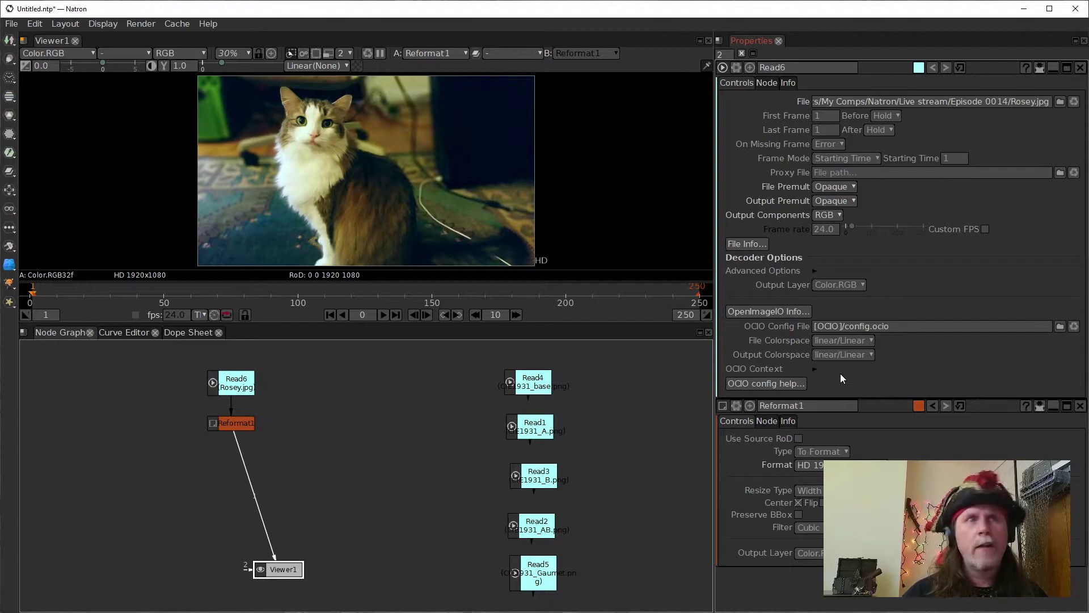
Examine the linear options, such as Linear ACES, offered for Read6's file colorspace.
drag(239, 426, 147, 449)
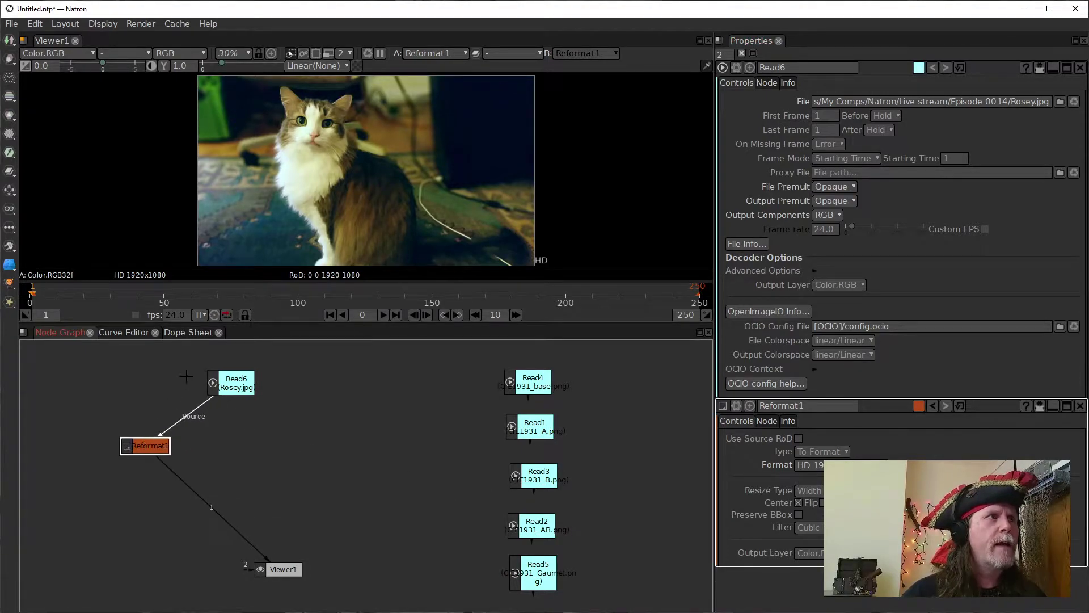
drag(230, 377, 231, 381)
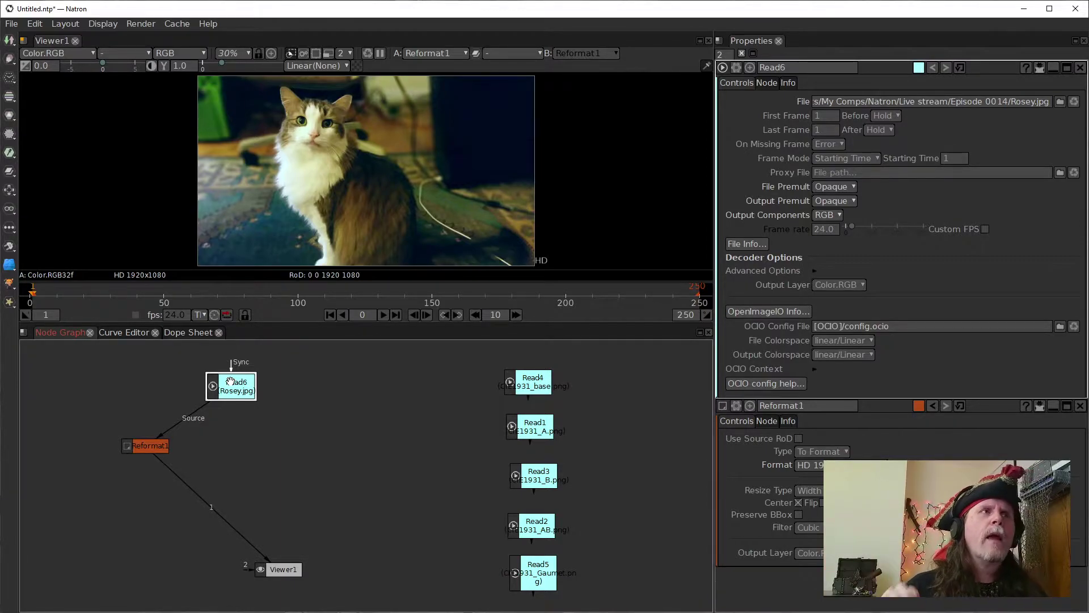
click(849, 343)
mouse_move(862, 357)
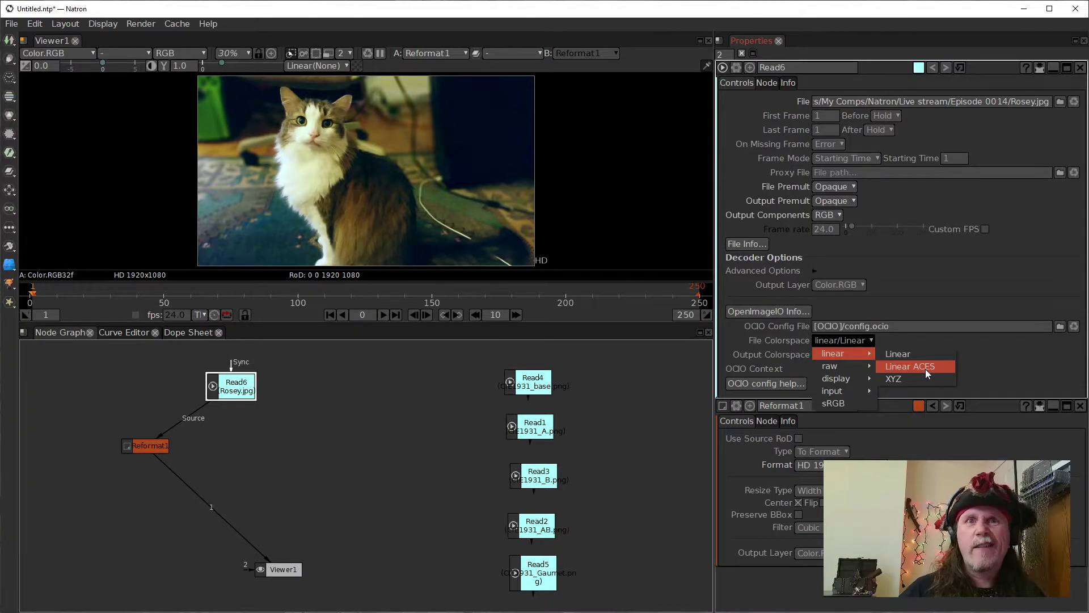
click(986, 365)
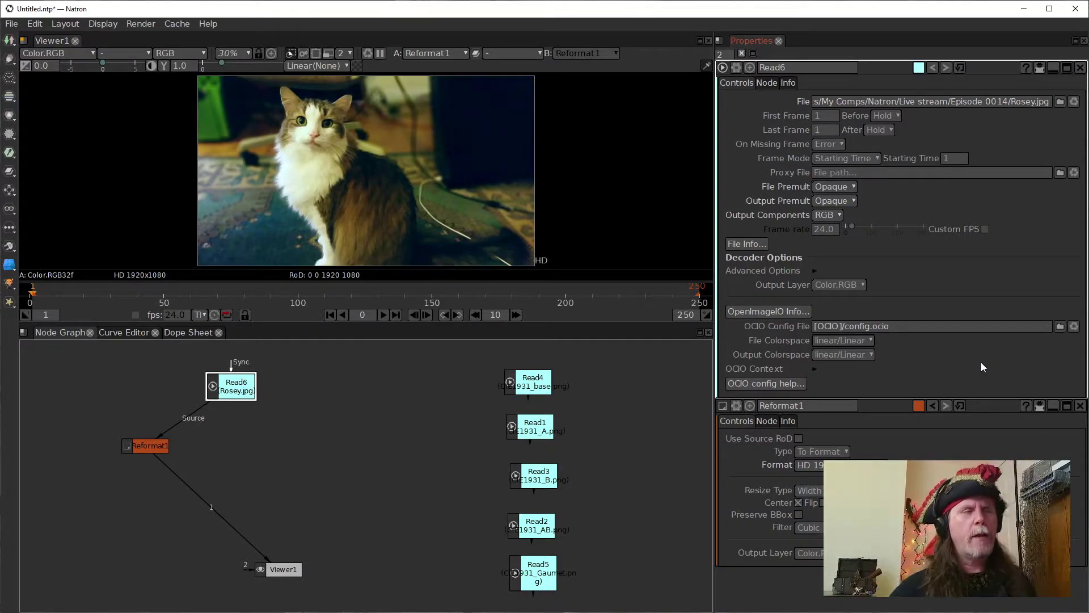
Position the Reformat1 node directly beneath Read6 in the node graph.
drag(146, 447, 229, 454)
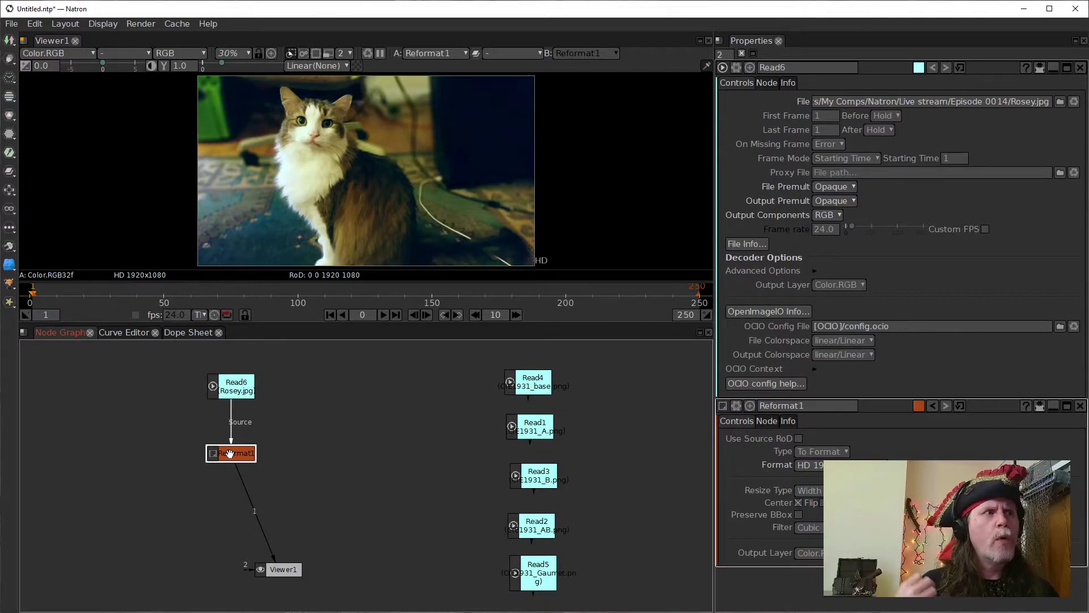
click(851, 354)
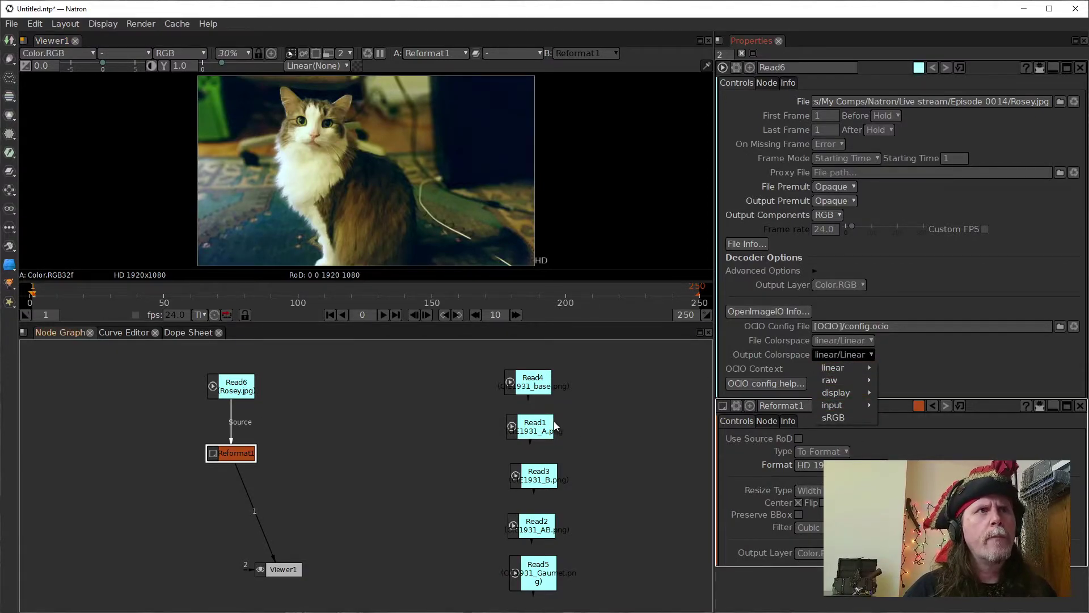
click(645, 411)
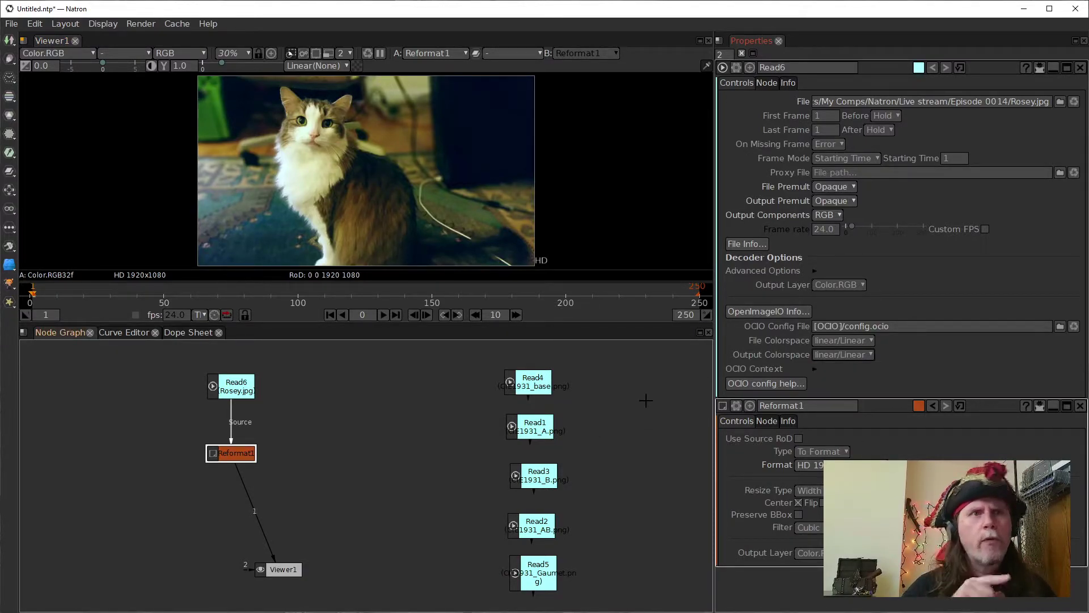
drag(244, 453, 244, 435)
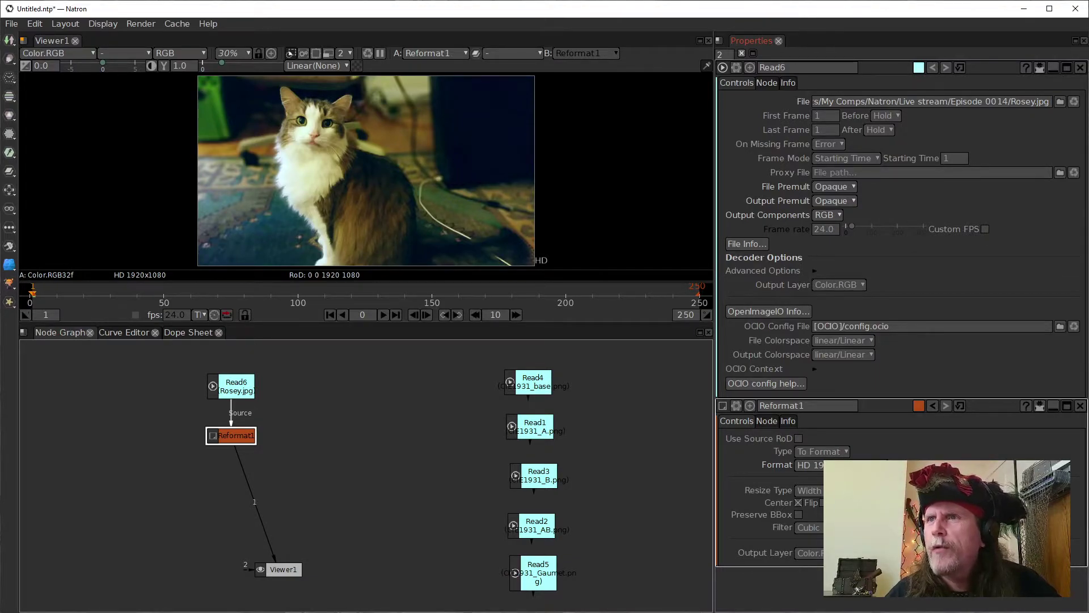
click(235, 393)
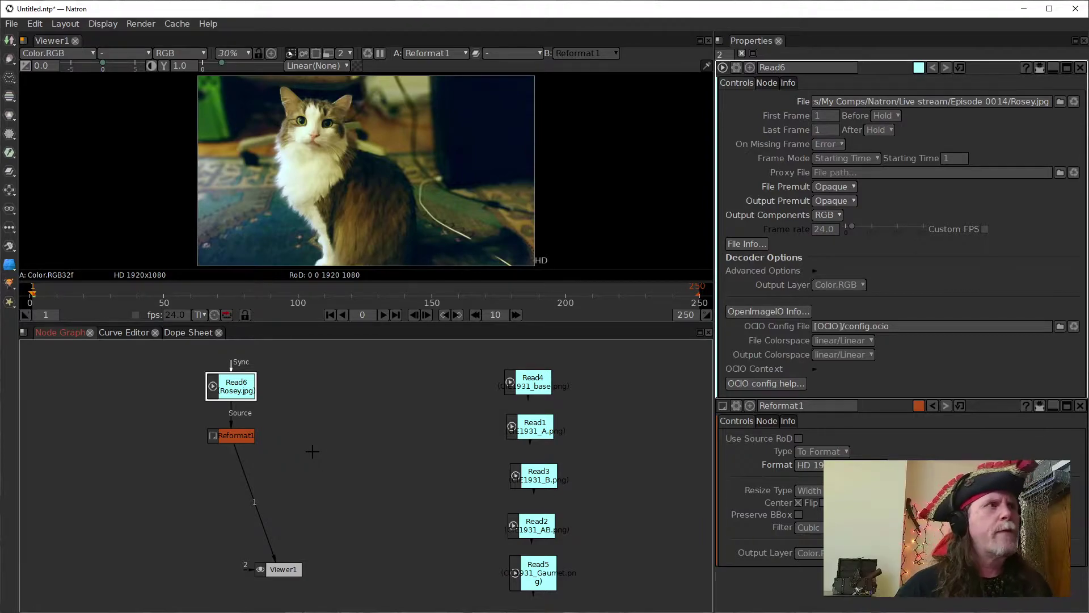
click(527, 383)
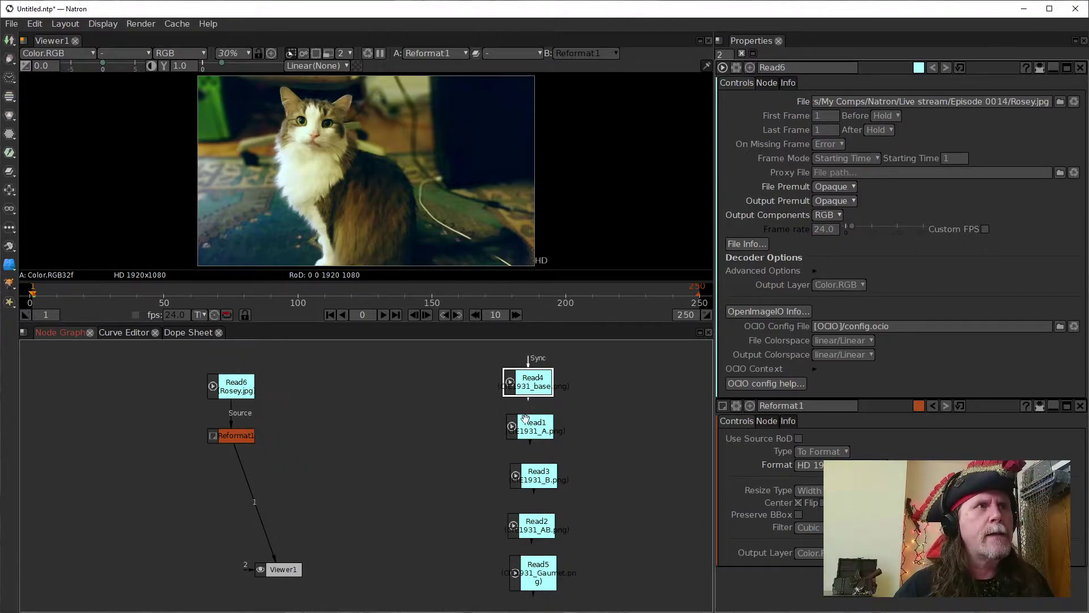
click(239, 437)
right_click(413, 447)
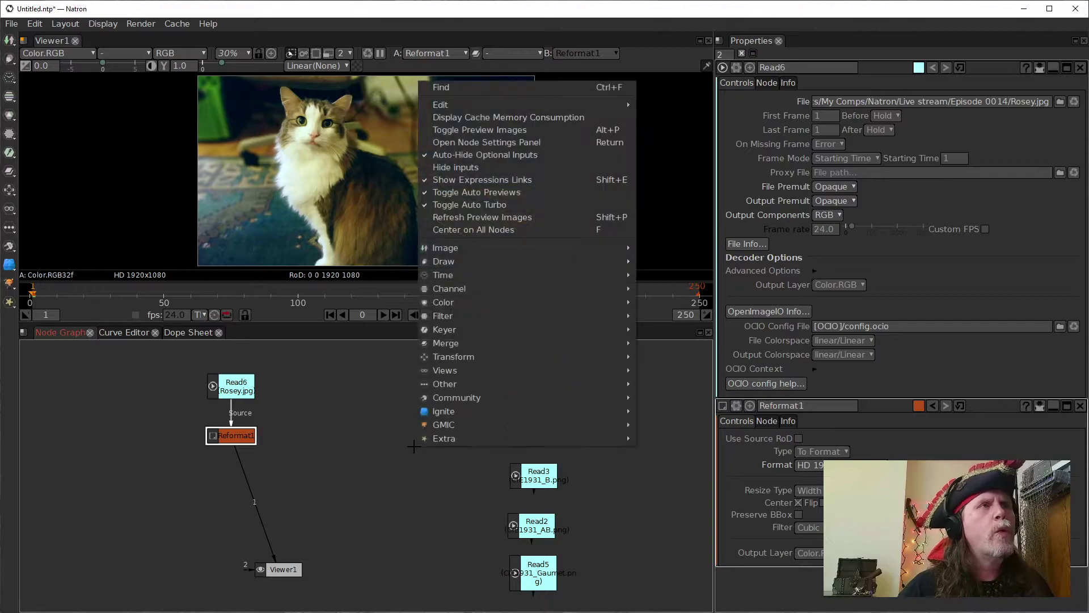
mouse_move(564, 297)
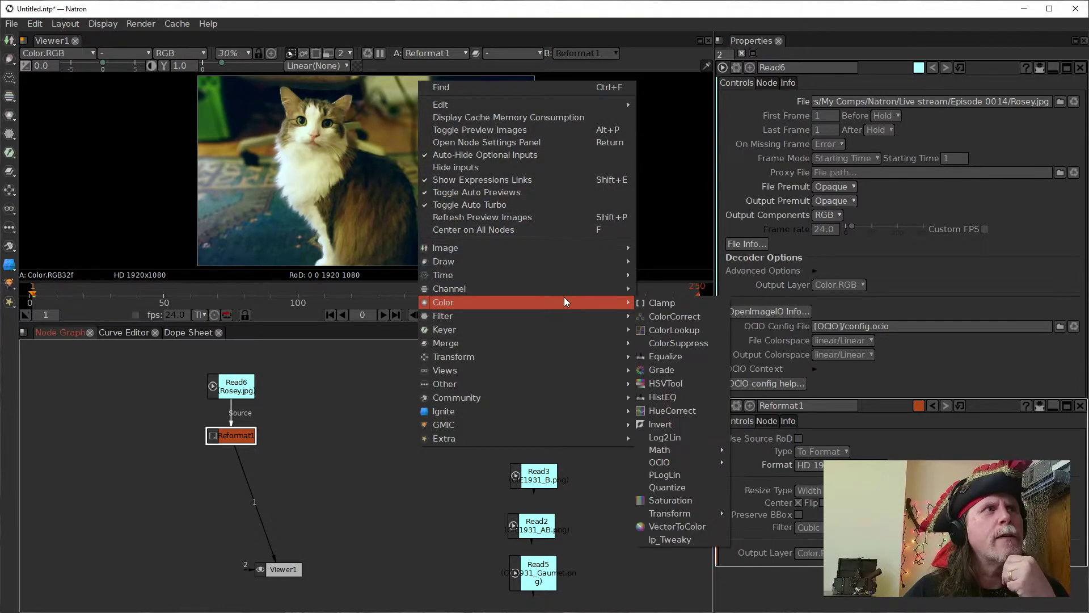
mouse_move(668, 514)
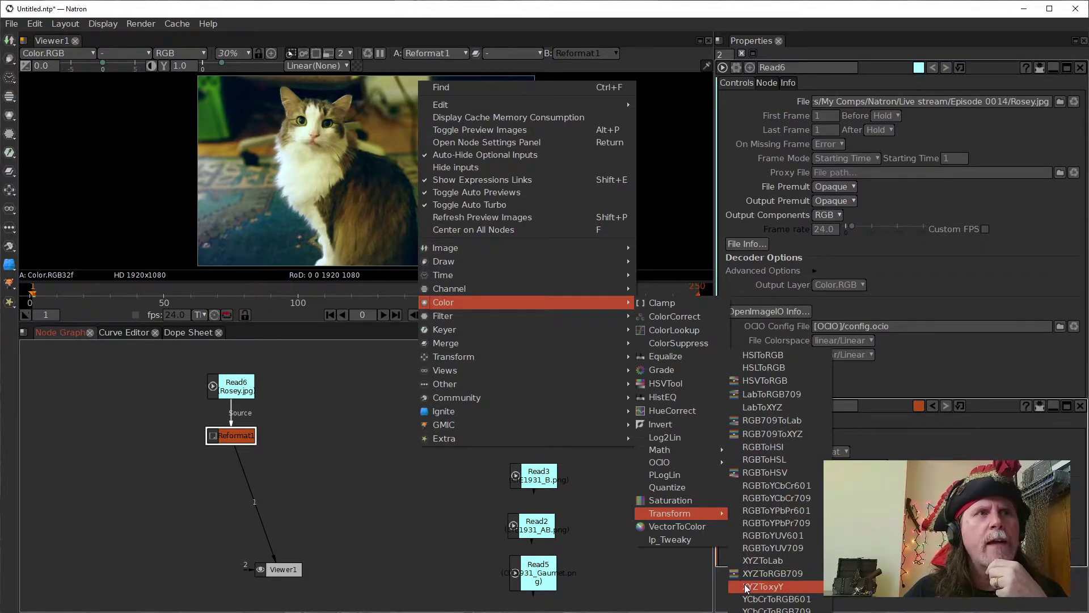
click(233, 454)
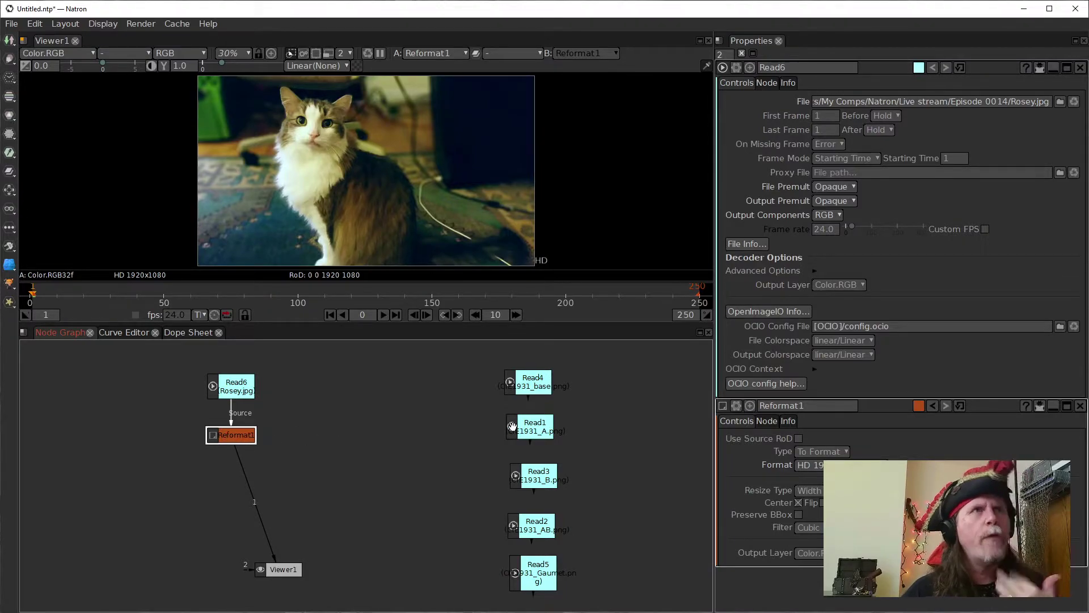
Insert an RGB709ToXYZ color transform node between Reformat1 and the viewer.
right_click(425, 426)
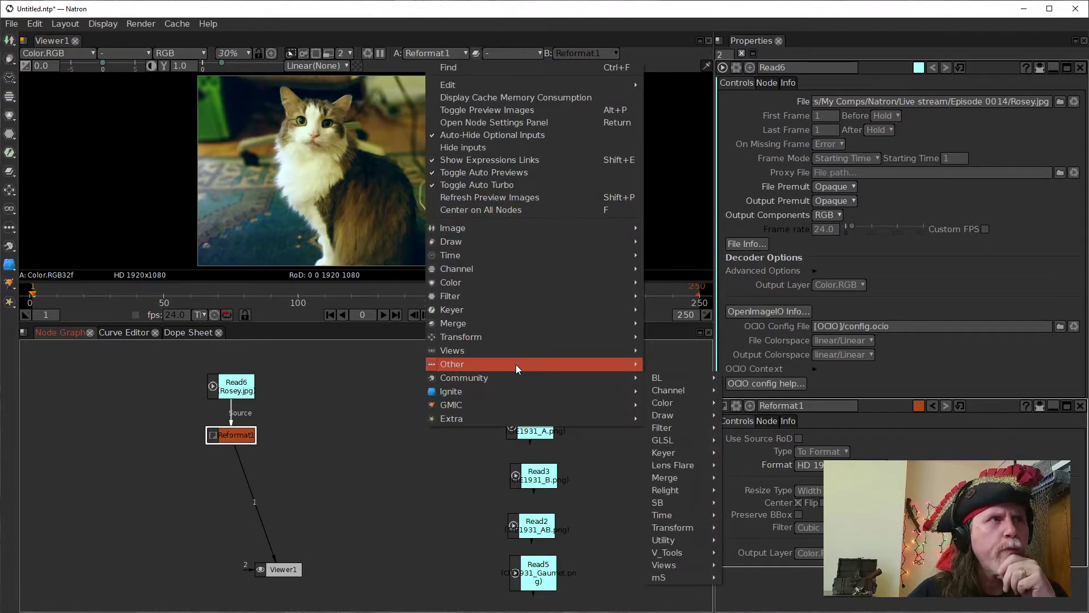
mouse_move(522, 362)
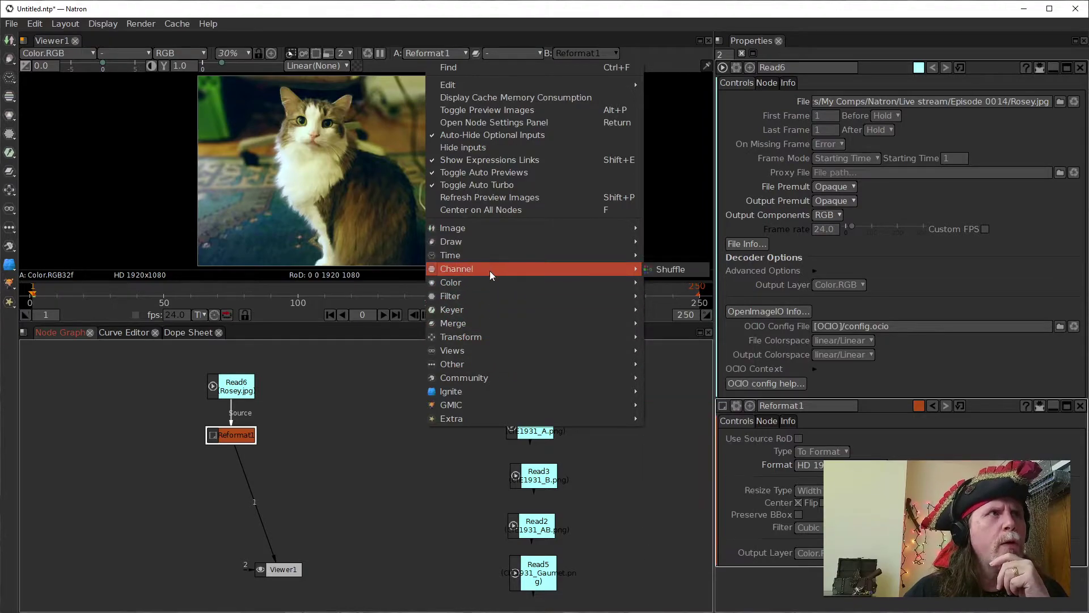
mouse_move(499, 282)
mouse_move(694, 494)
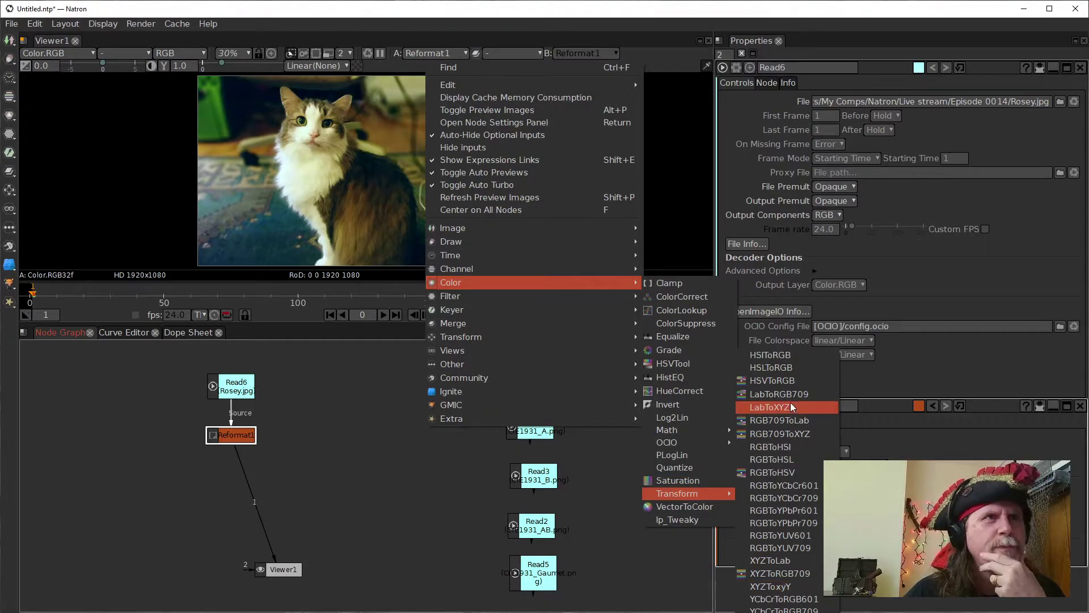
click(789, 434)
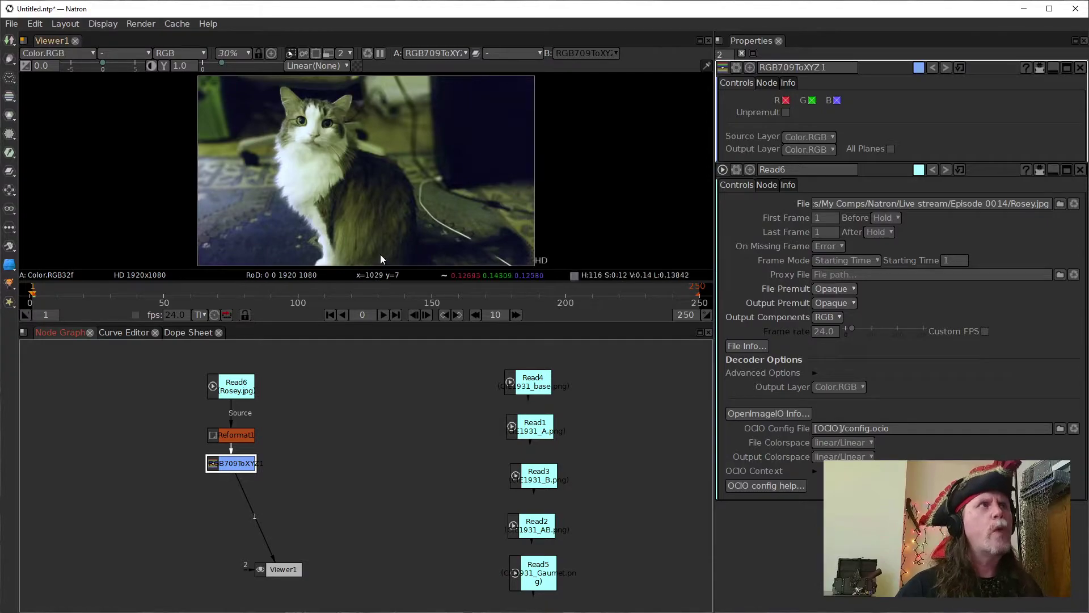
click(353, 178)
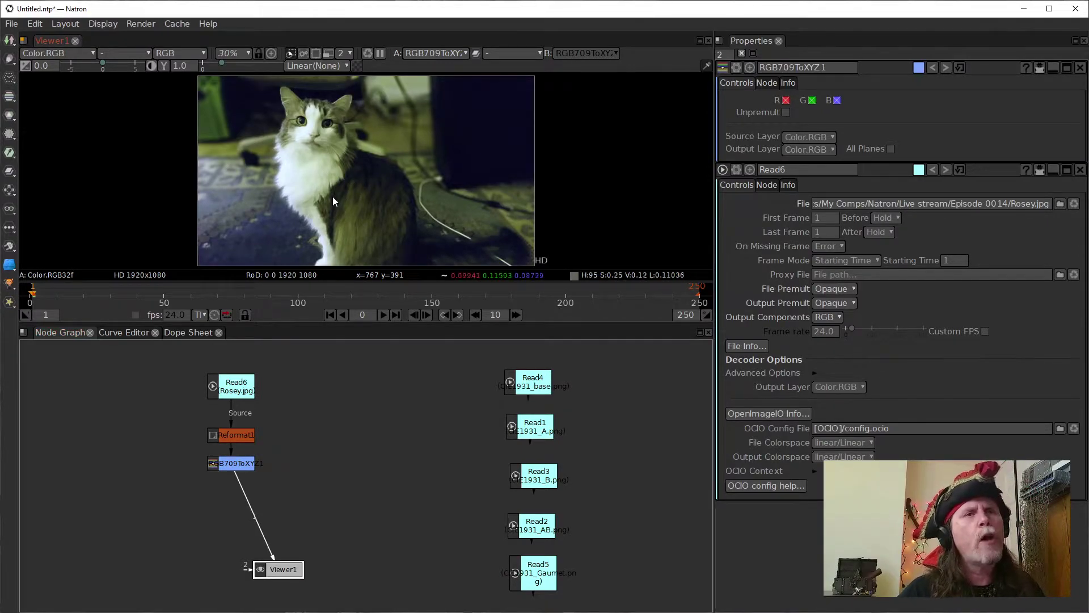
Display Reformat1 in the viewer and inspect its red, green, blue and alpha channels individually.
click(224, 435)
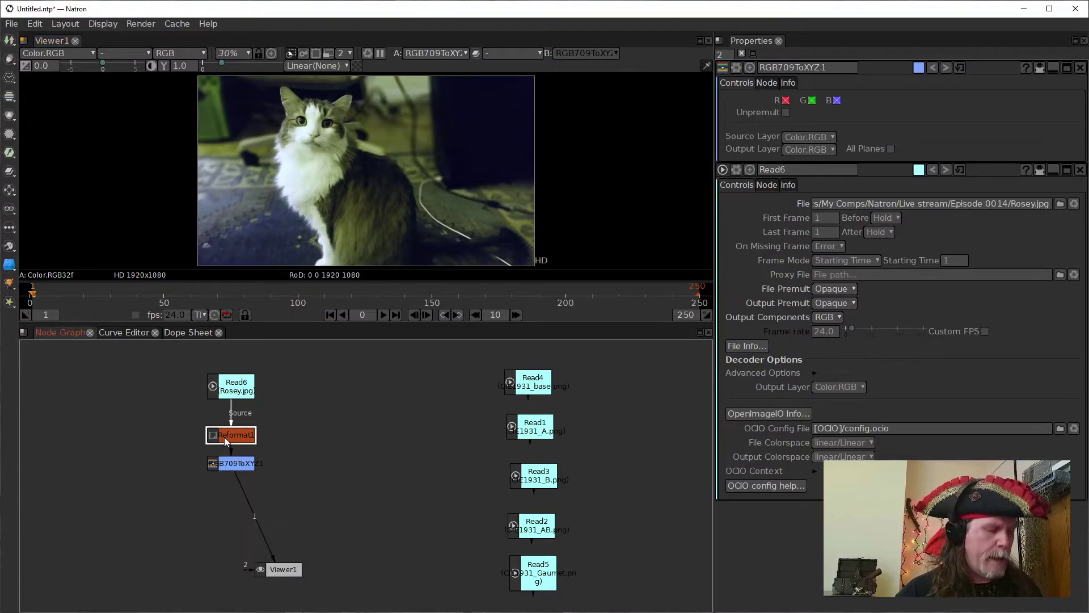
key(1)
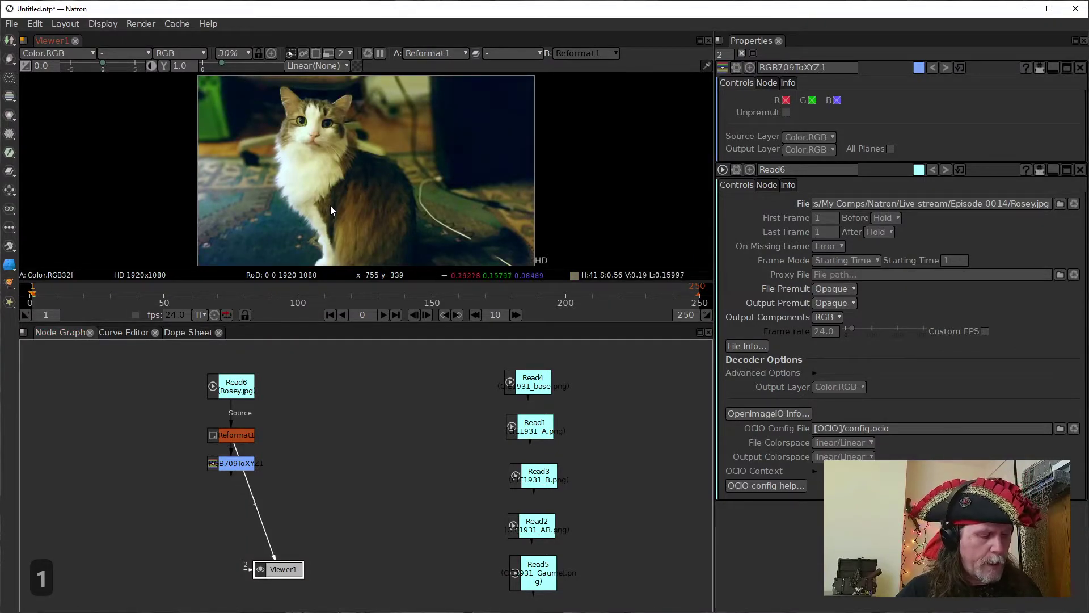
key(r)
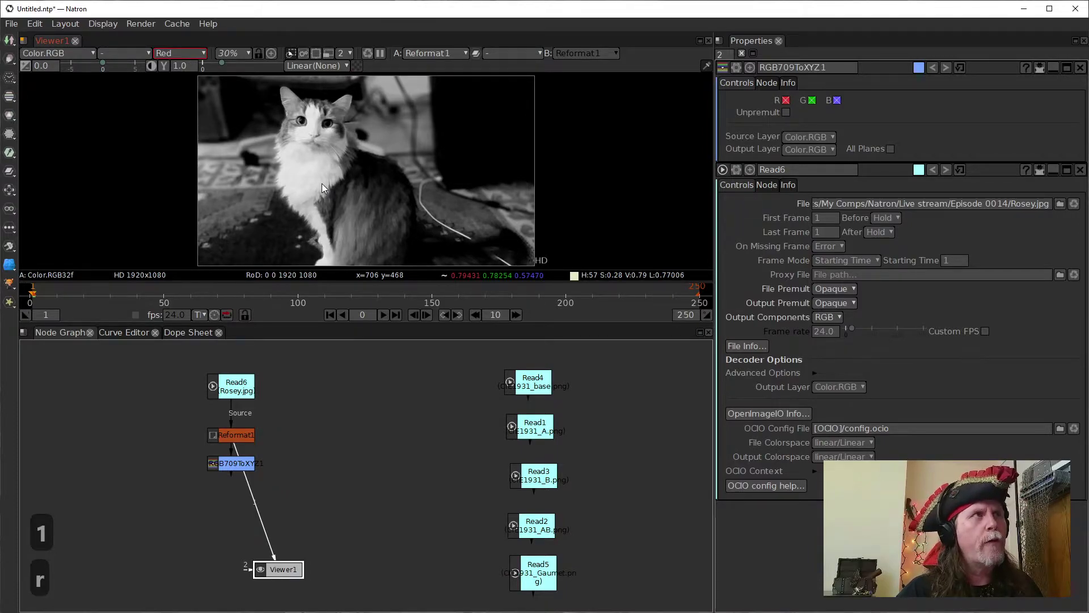
key(g)
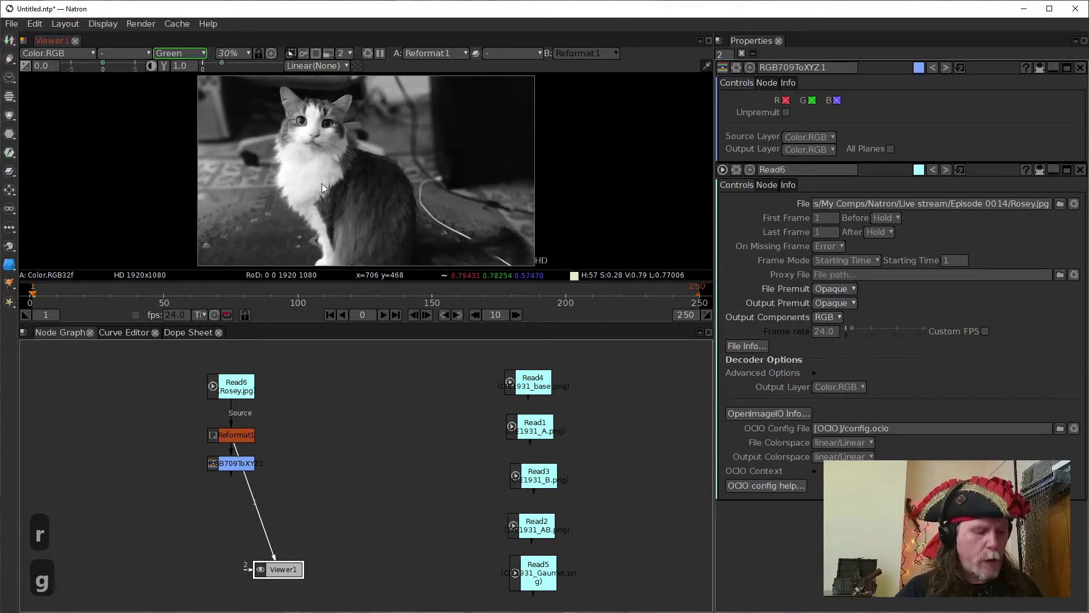
key(b)
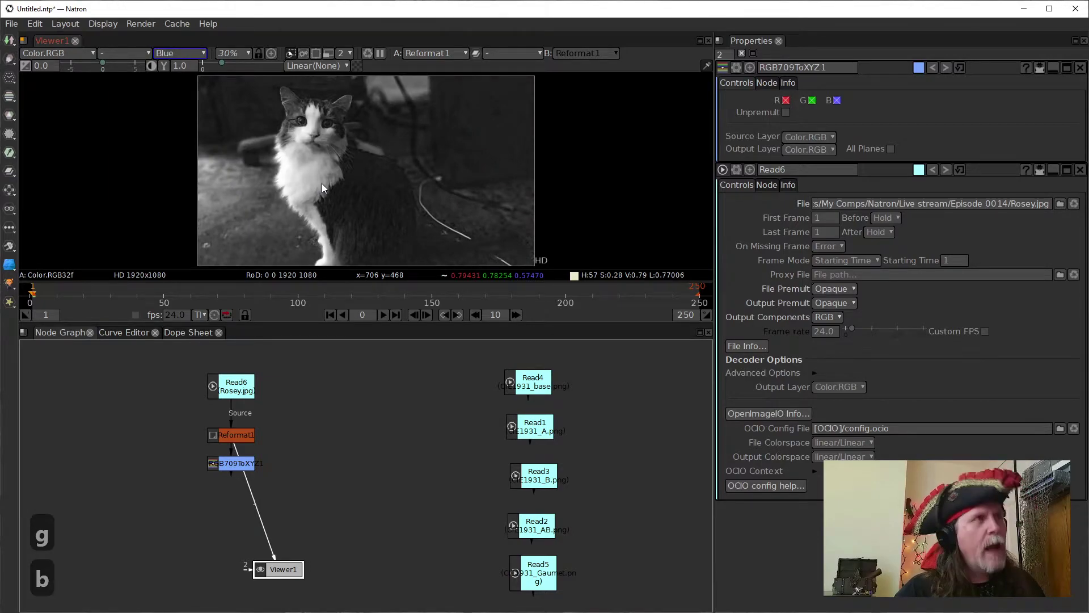
key(a)
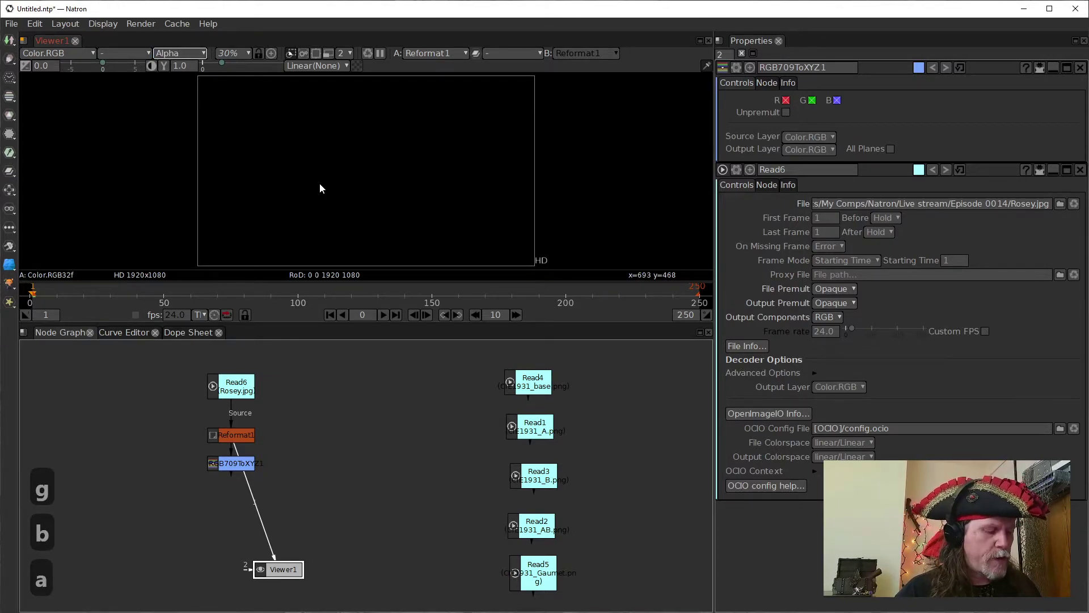
key(a)
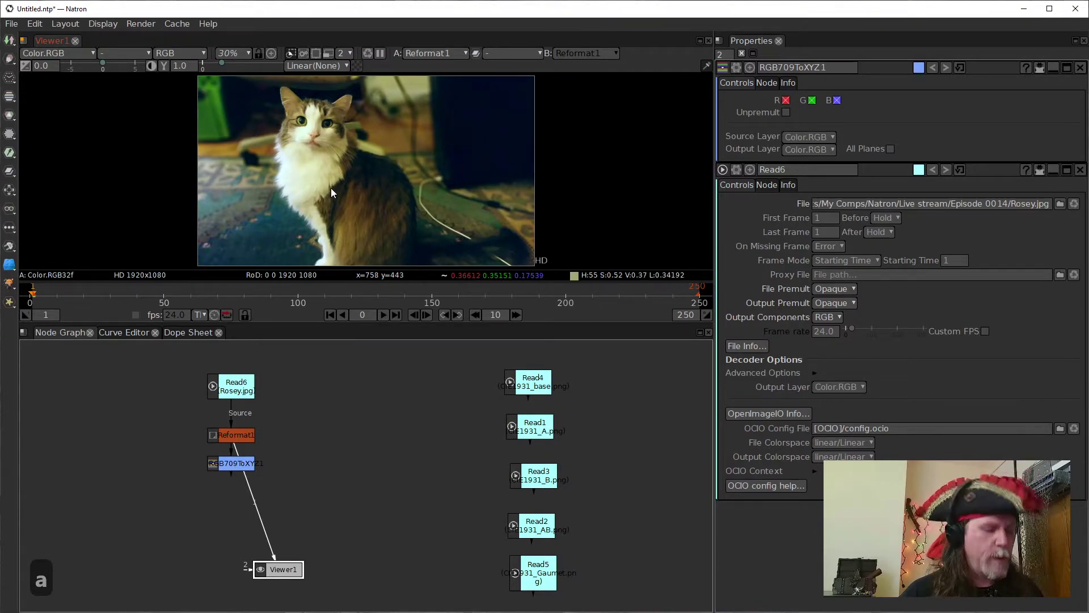
key(r)
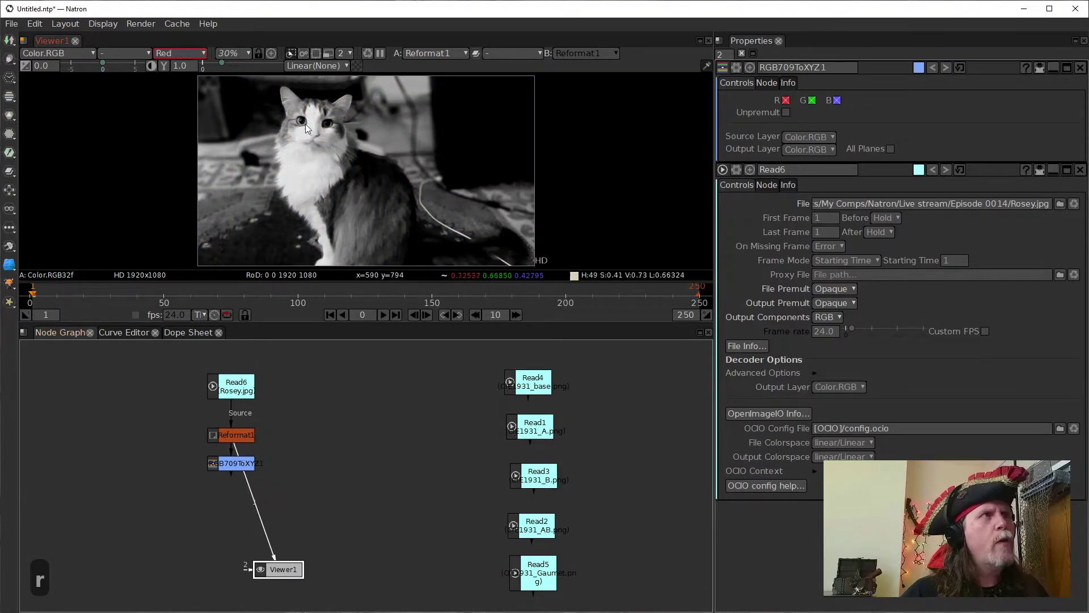
Check RGB709ToXYZ1's red channel in the viewer, and set that node aside with the viewer reconnected to Reformat1.
click(241, 470)
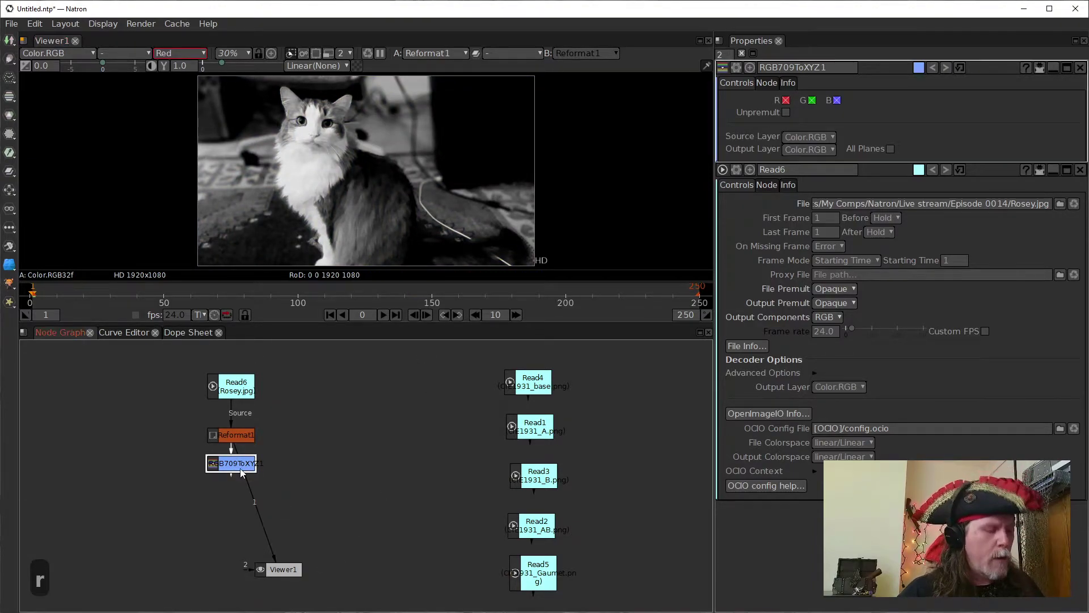
key(1)
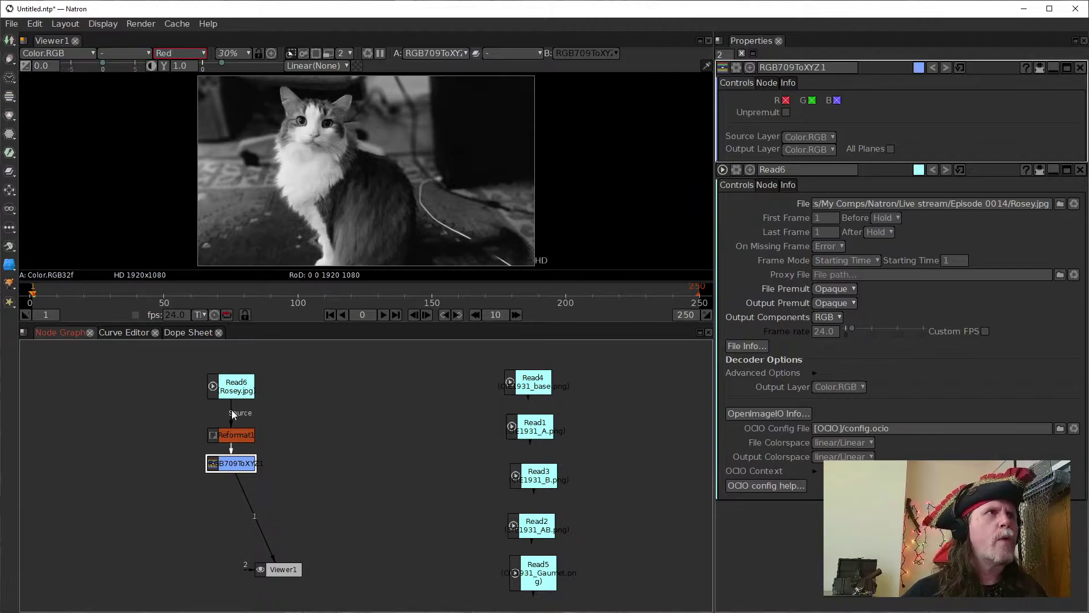
drag(212, 457, 132, 466)
drag(205, 515, 236, 438)
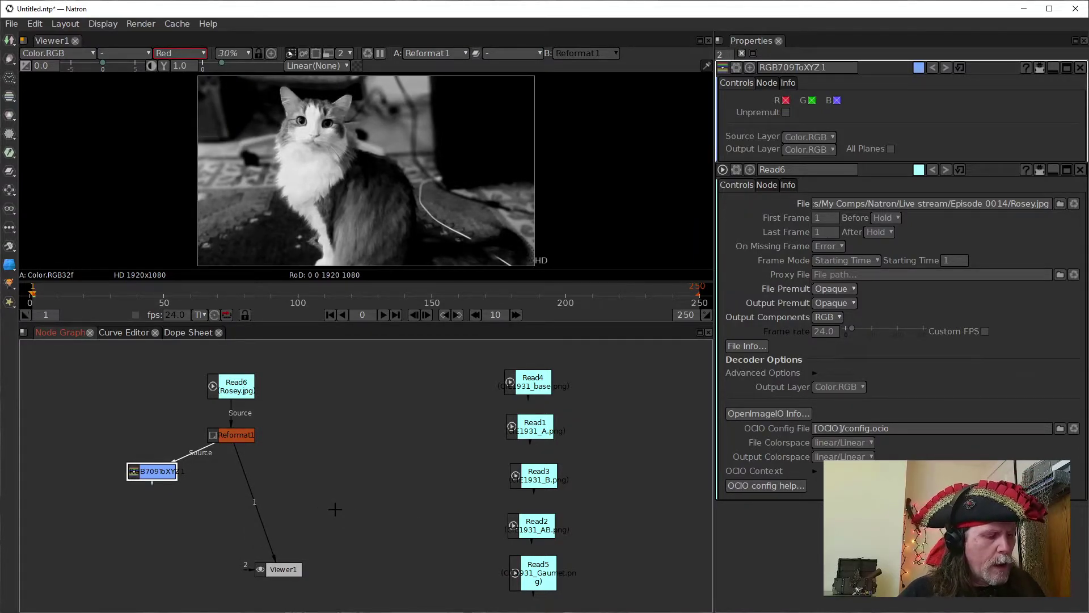
click(236, 436)
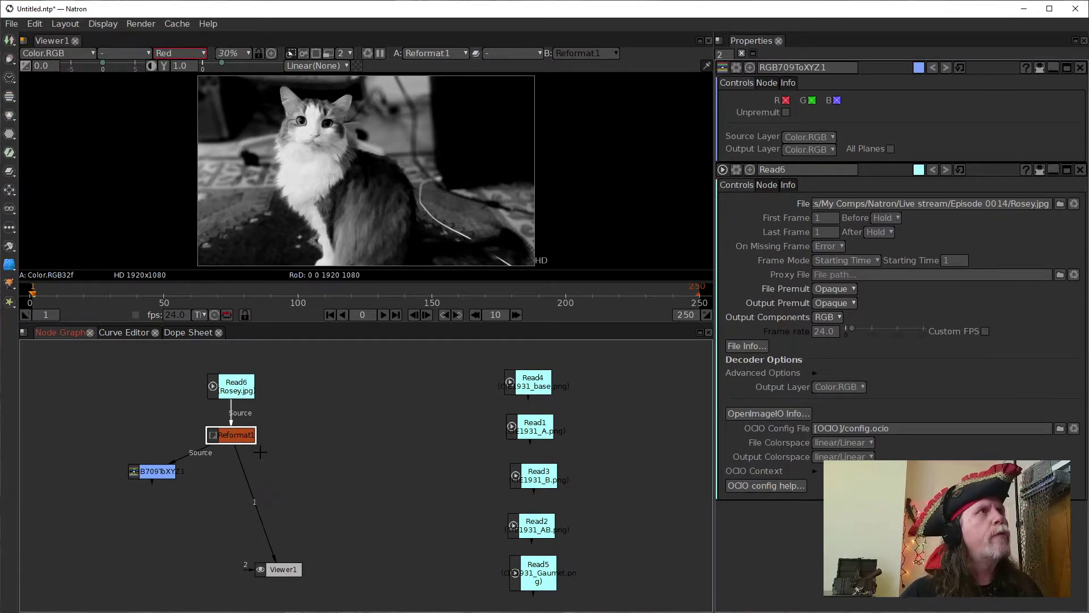
key(r)
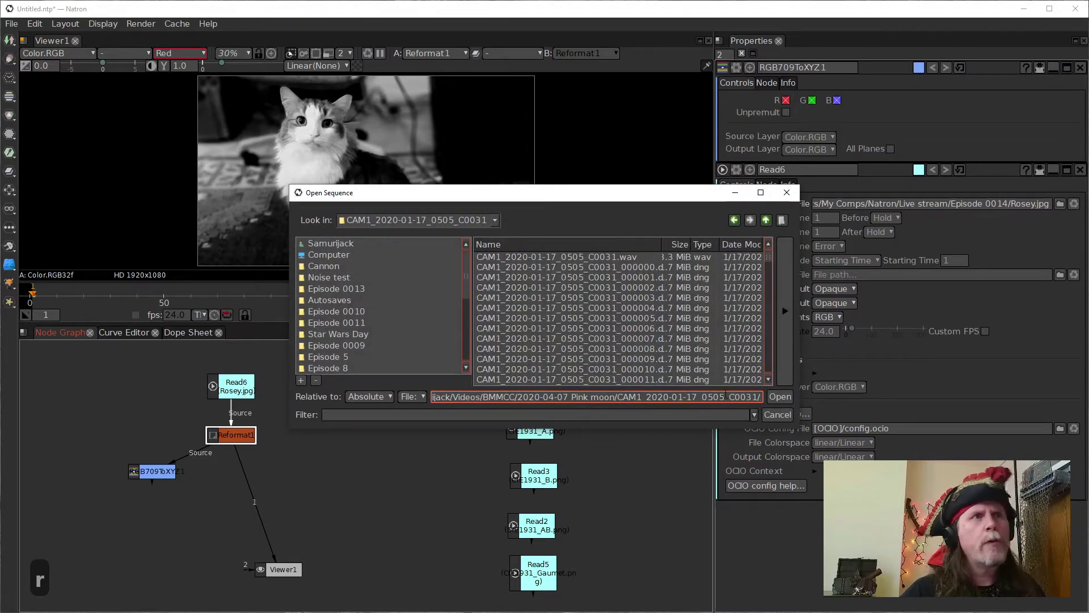
click(769, 419)
Restore the viewer's full RGB display and insert an RGBToYCbCr709 color transform between Reformat1 and the viewer.
click(318, 160)
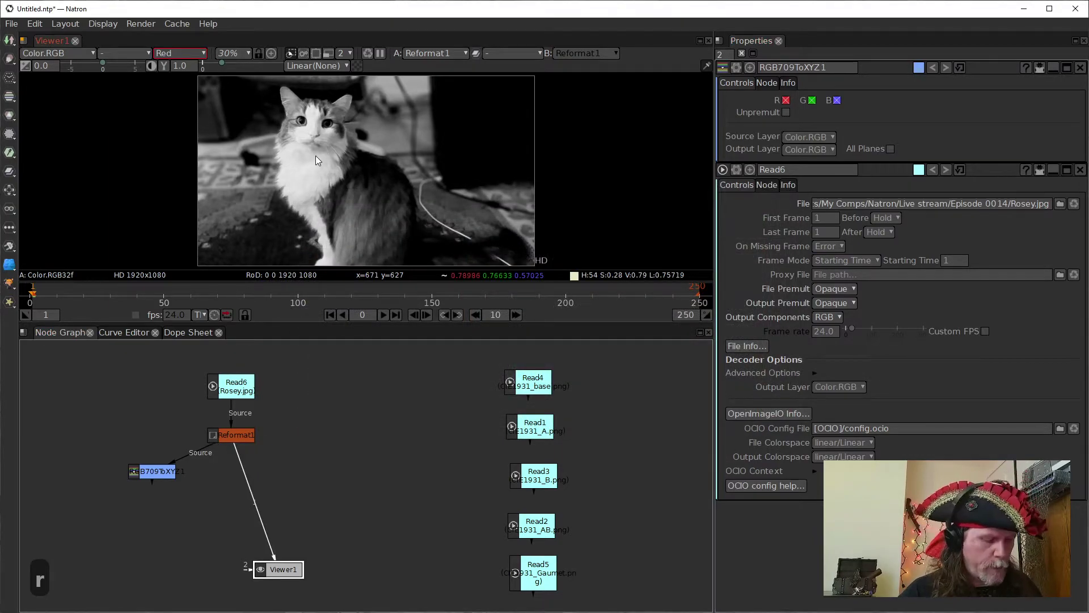
key(r)
click(236, 435)
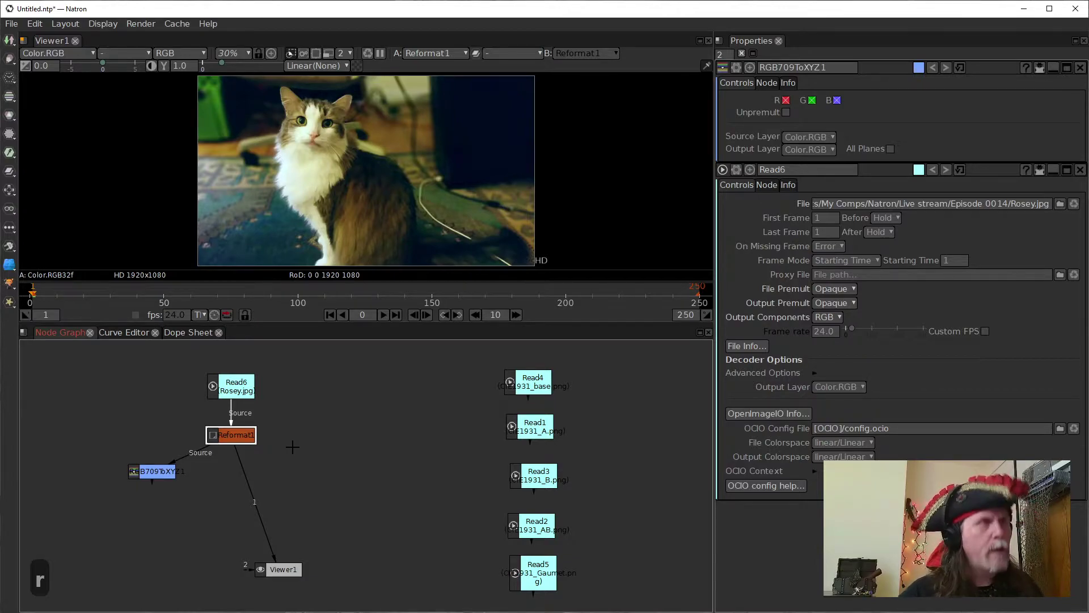
right_click(322, 471)
mouse_move(457, 392)
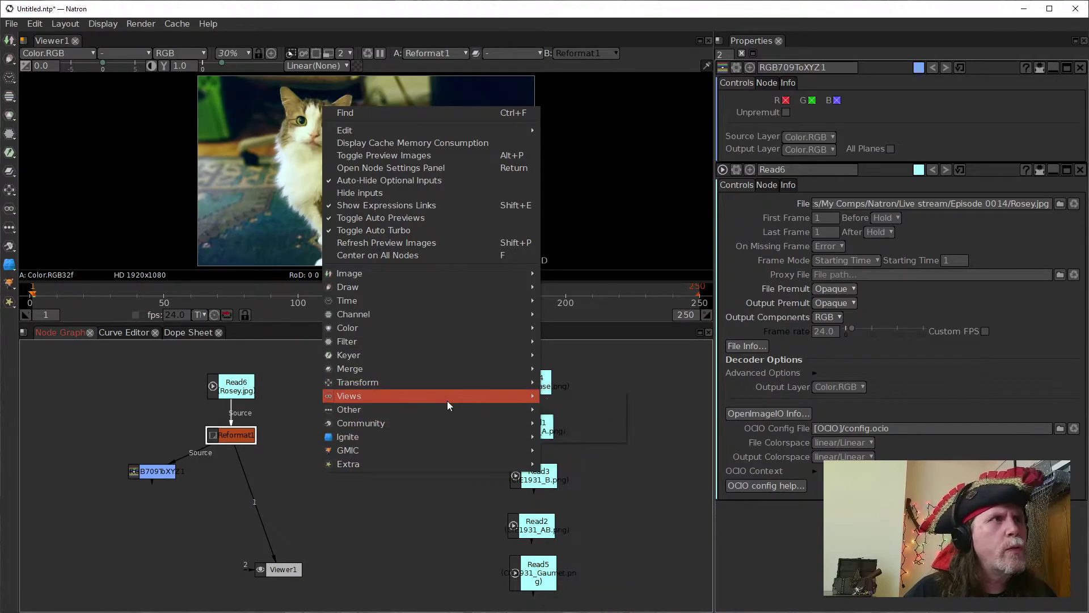
mouse_move(426, 332)
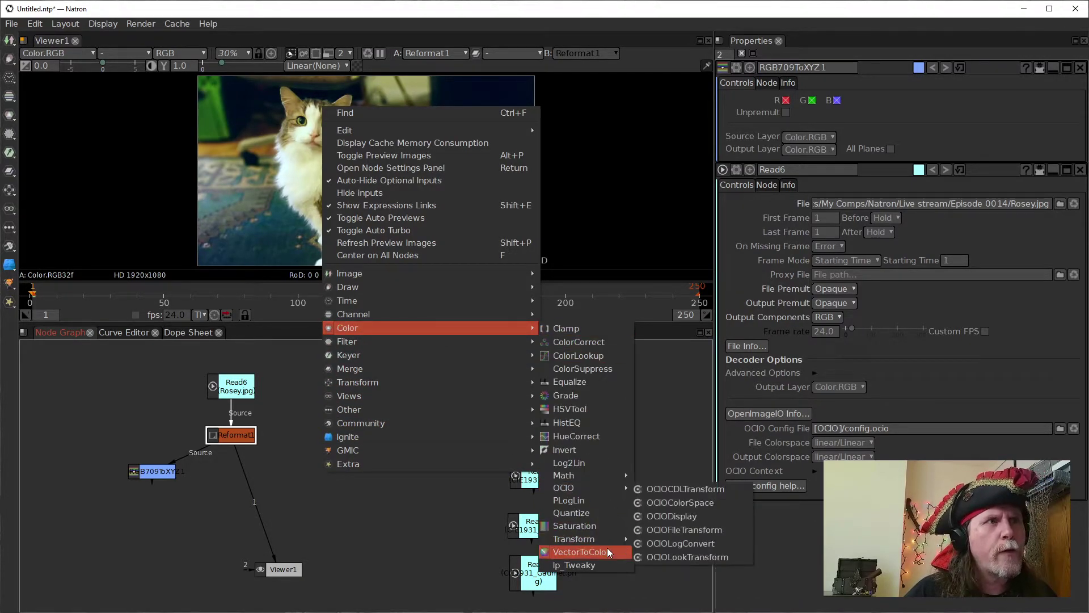
mouse_move(607, 539)
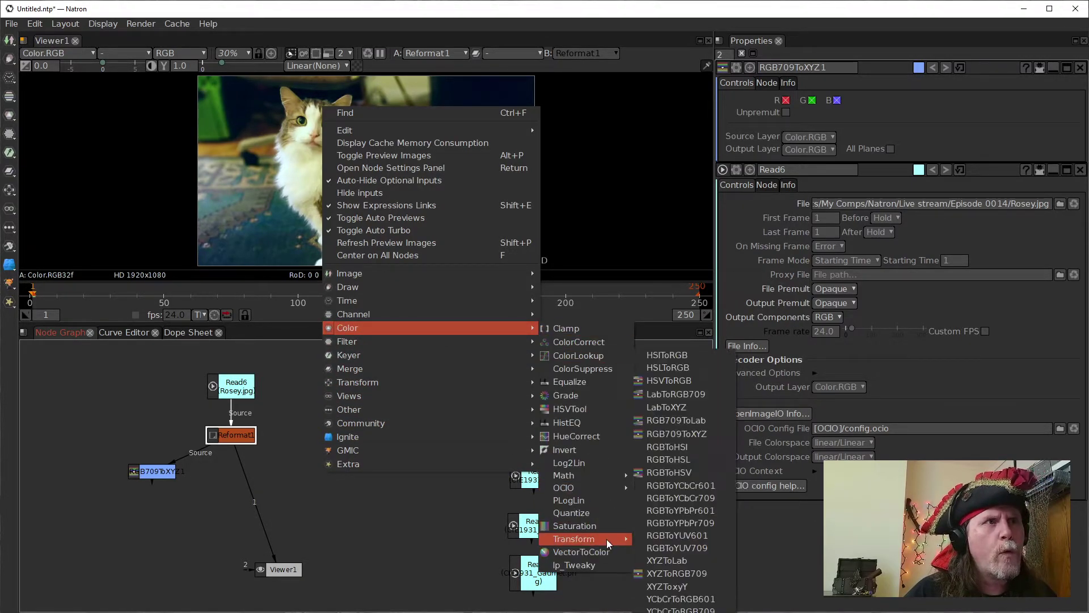
click(696, 497)
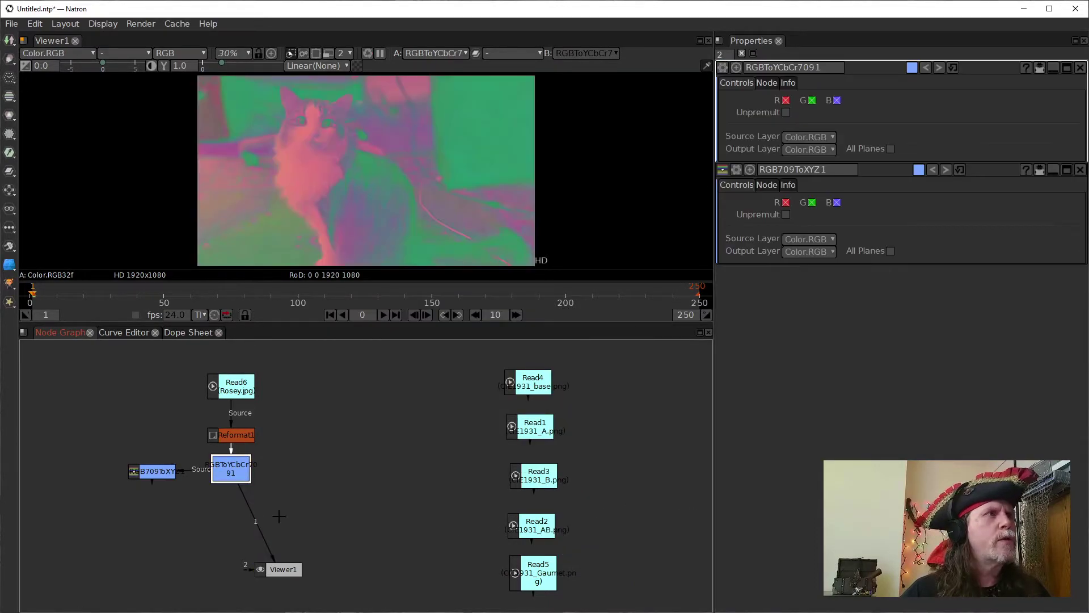
Disconnect RGB709ToXYZ1 from its source and move the RGBToYCbCr709 node to the lower right of Reformat1.
drag(200, 471, 148, 404)
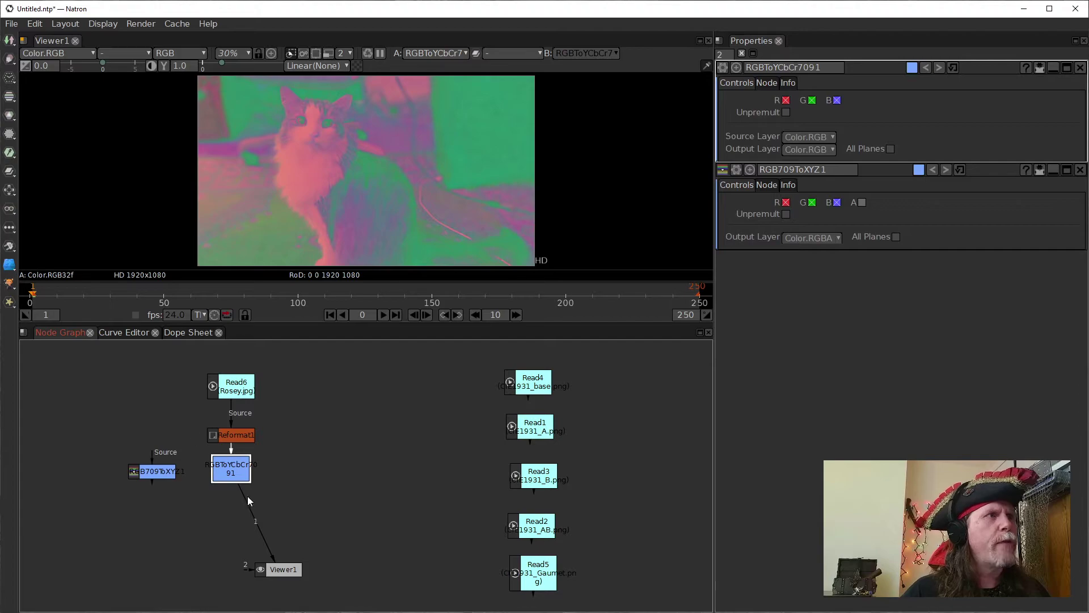
drag(242, 475, 312, 495)
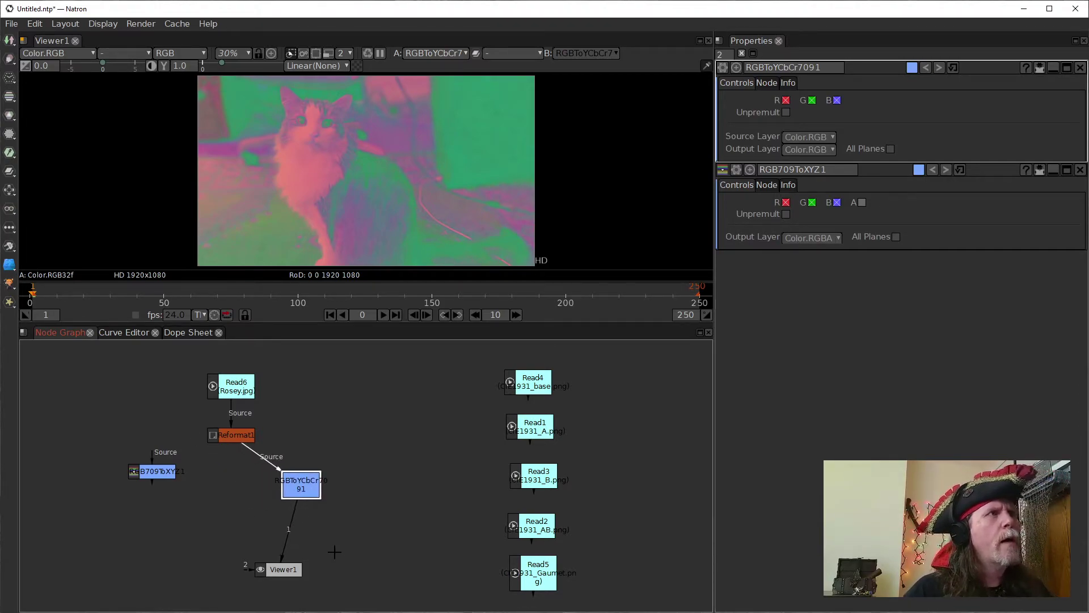
Inspect the red and green channels of the RGBToYCbCr709 output in the viewer.
click(398, 199)
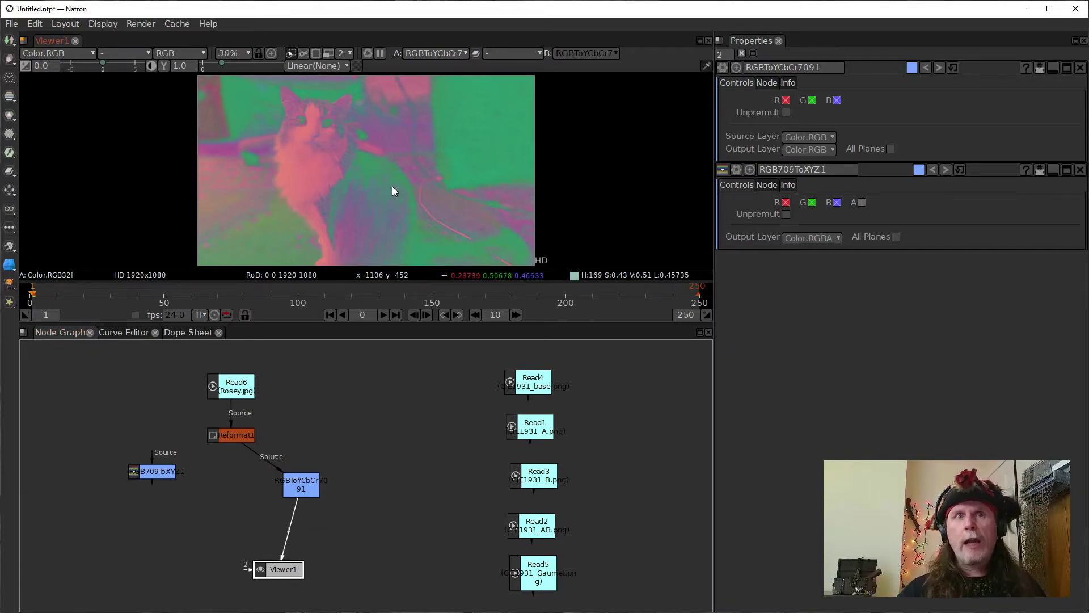
click(301, 487)
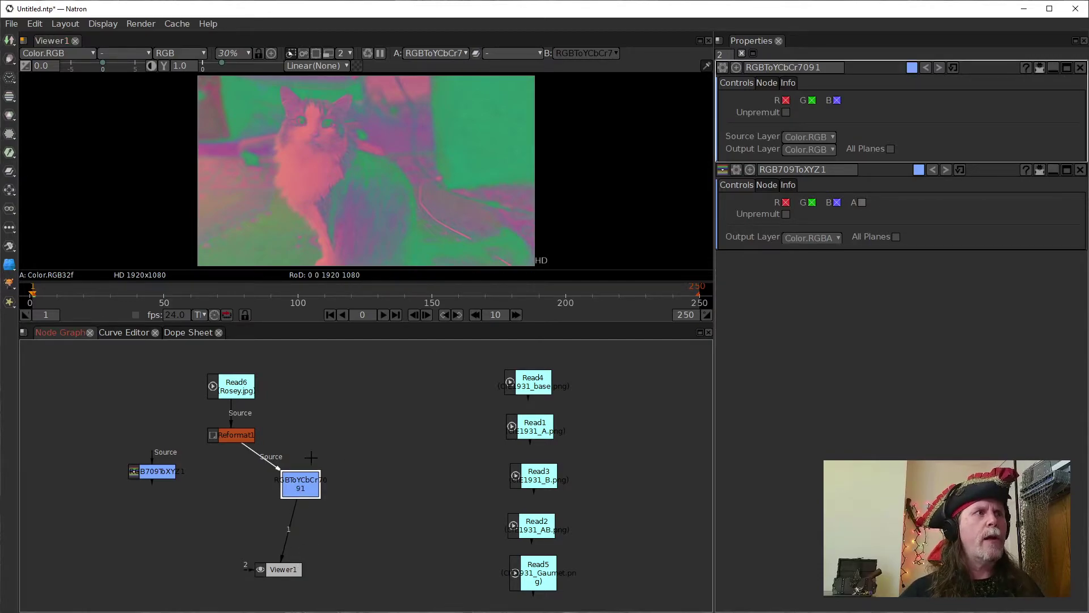
click(353, 169)
key(r)
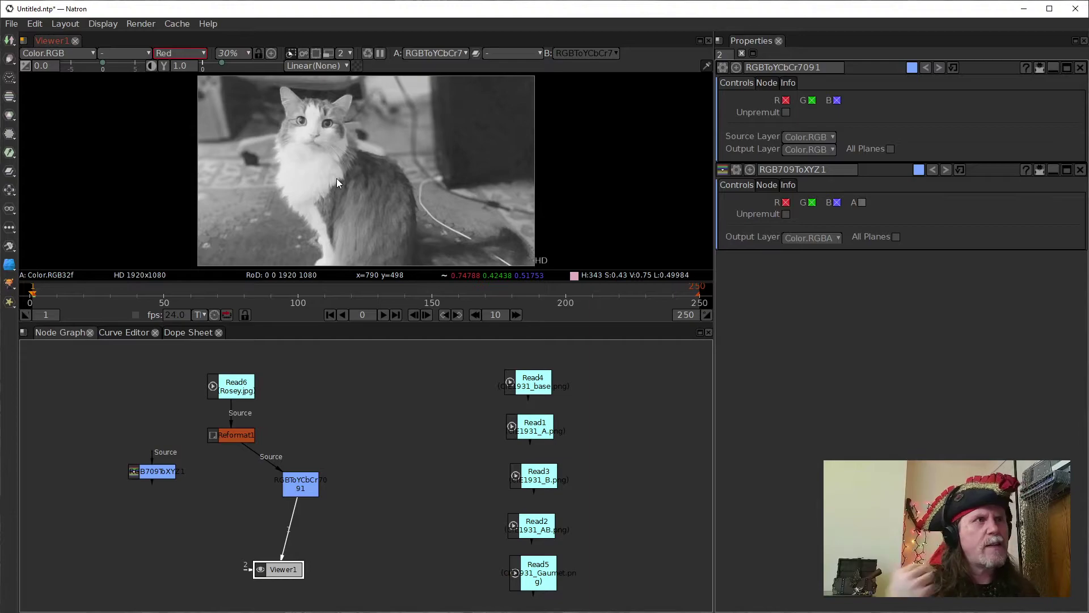
click(305, 487)
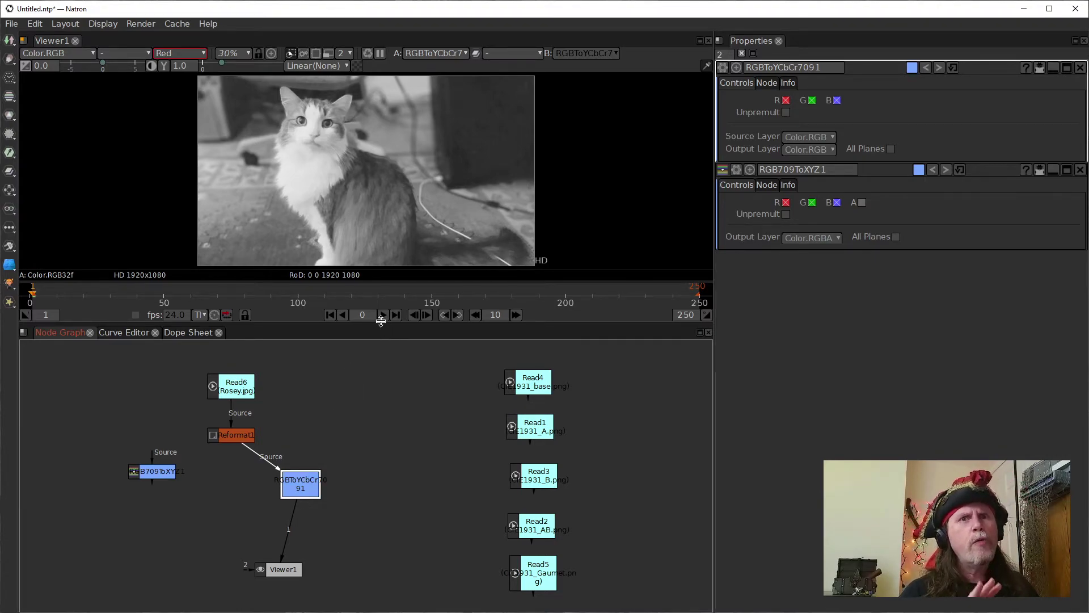
key(g)
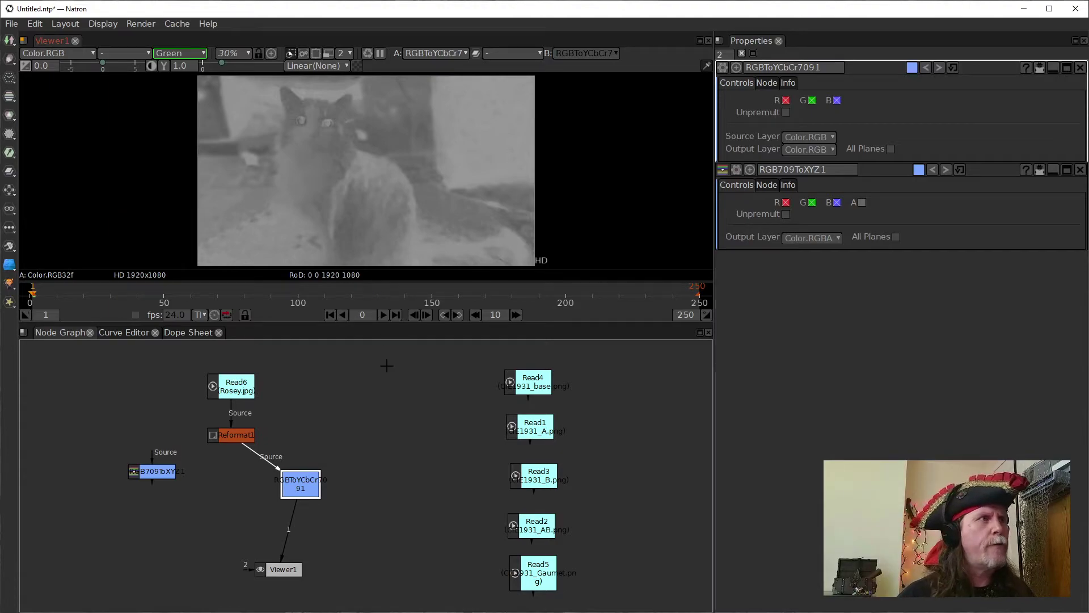
Examine the cat's face up close, comparing the YCbCr image's red channel with its blue and green channels.
click(152, 472)
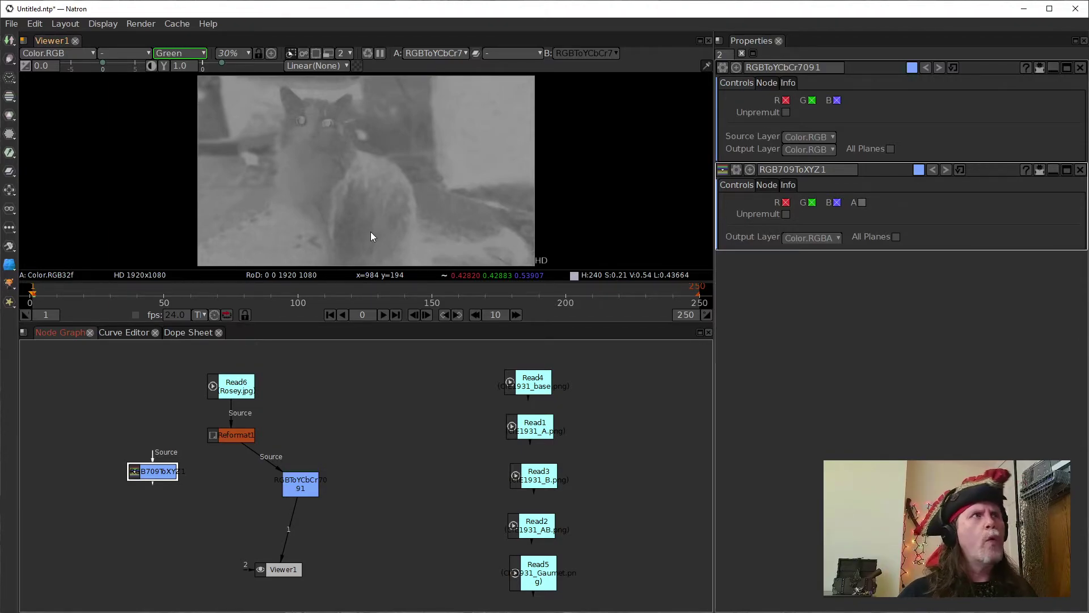
scroll(445, 211, up, 5)
scroll(462, 250, up, 2)
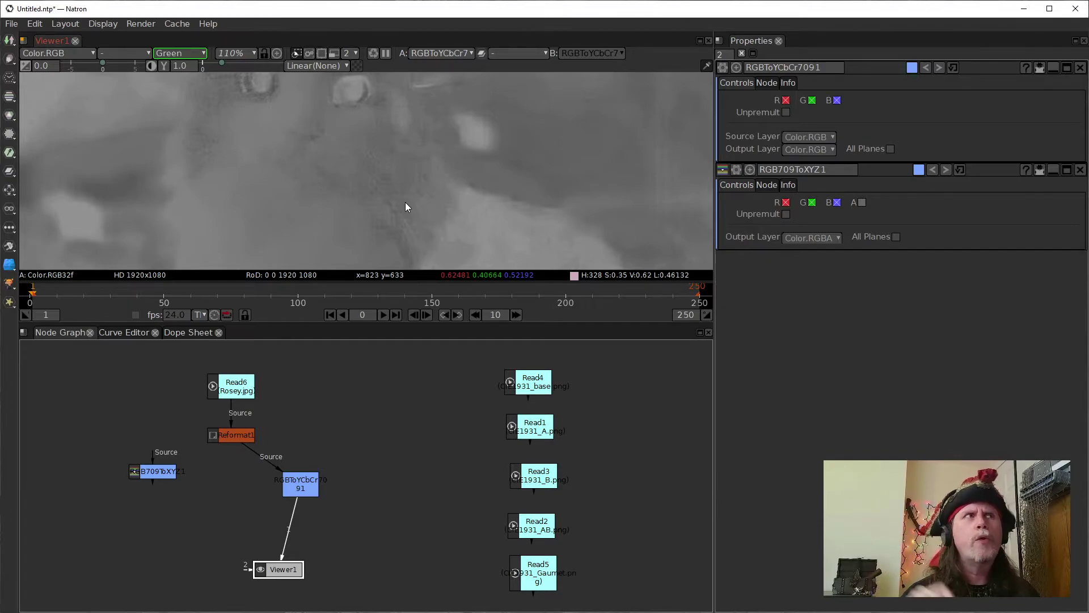
drag(361, 158, 408, 186)
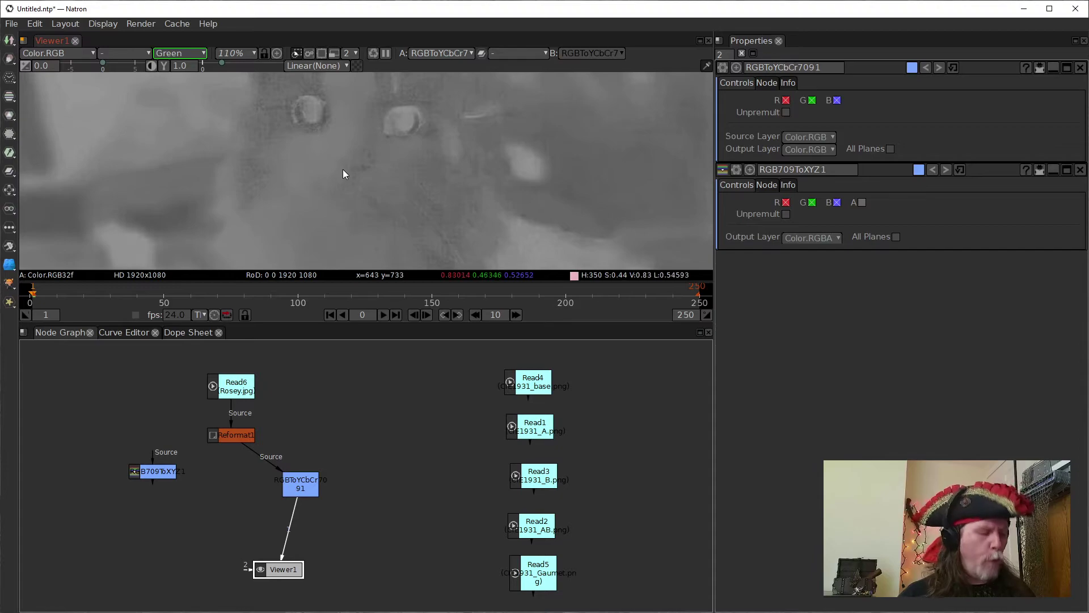
key(r)
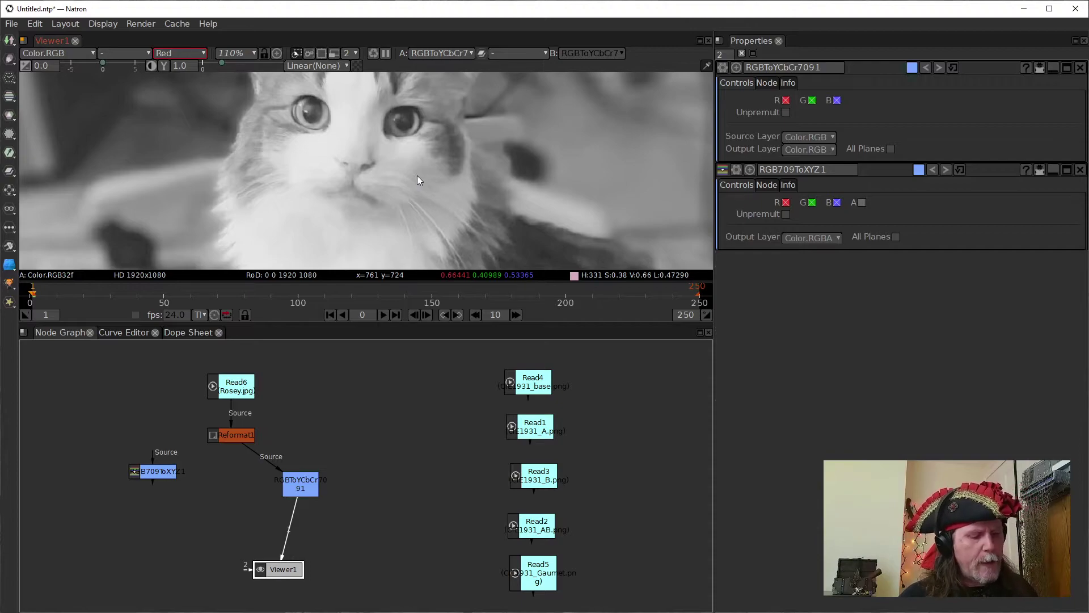
key(r)
key(r)
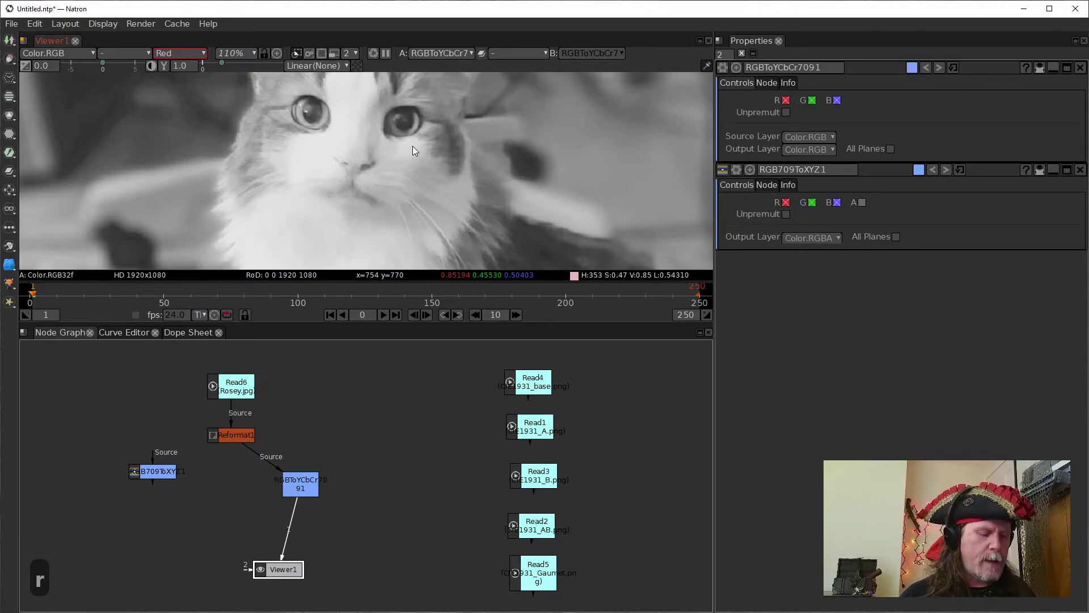
key(b)
key(g)
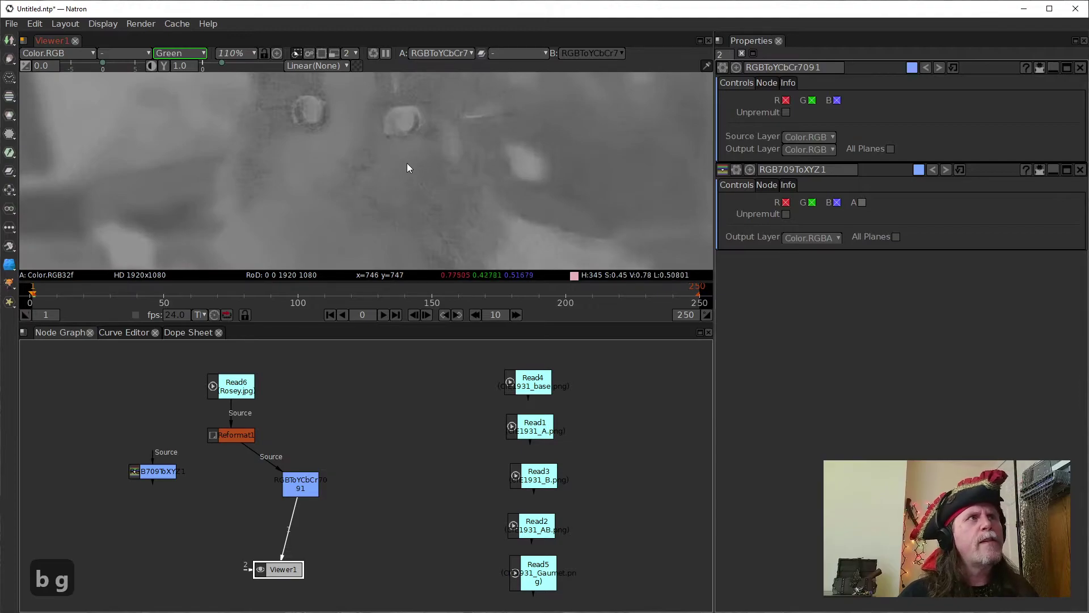
Compare the blue and green channels of the YCbCr image around the cat's eyes by alternating between them.
scroll(451, 172, down, 4)
drag(446, 175, 369, 174)
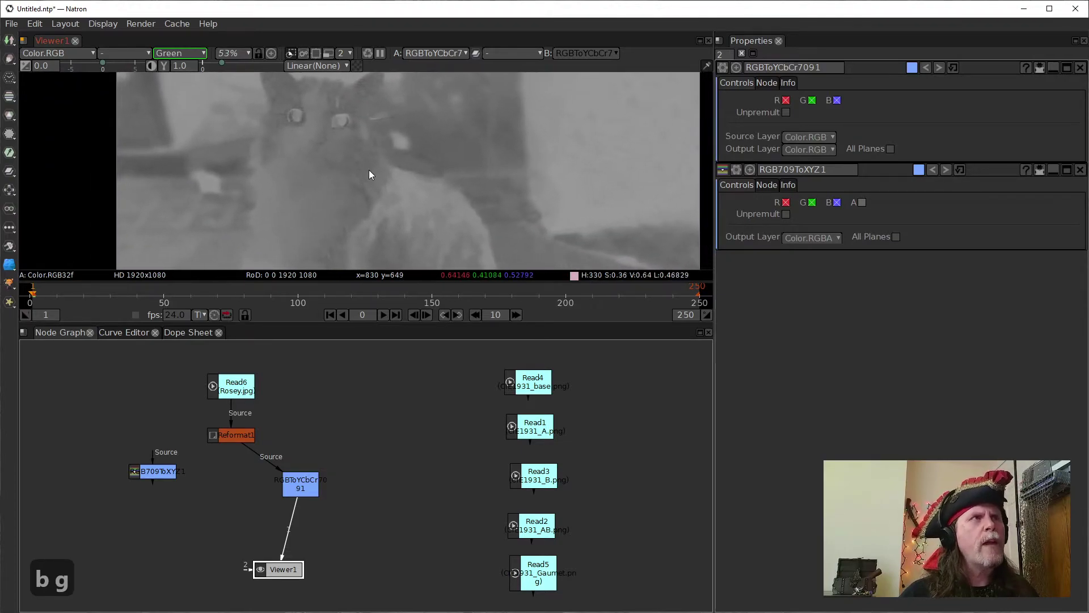
key(b)
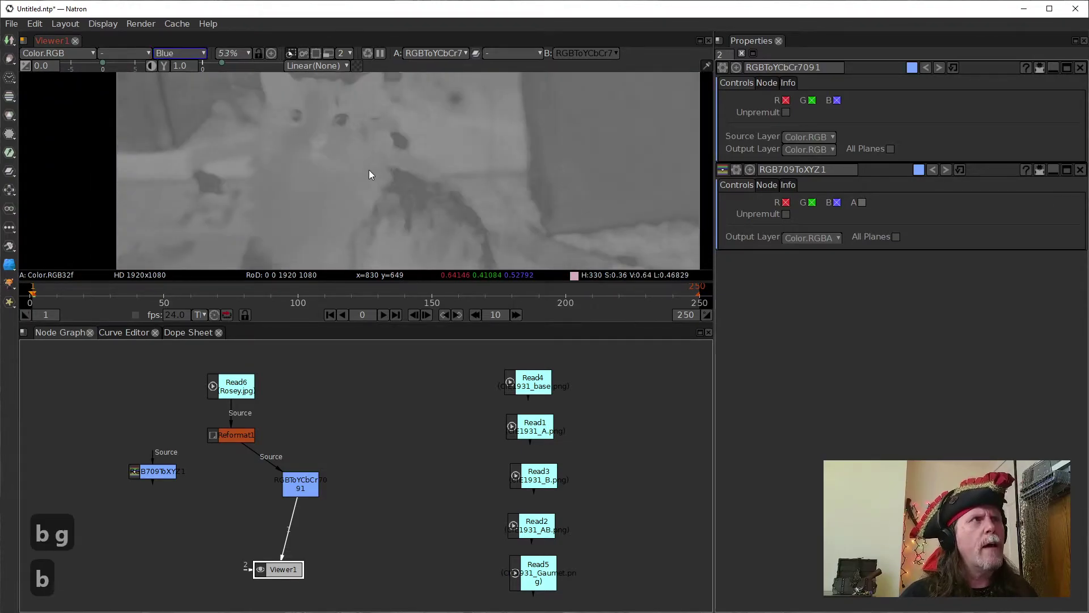
scroll(397, 192, up, 5)
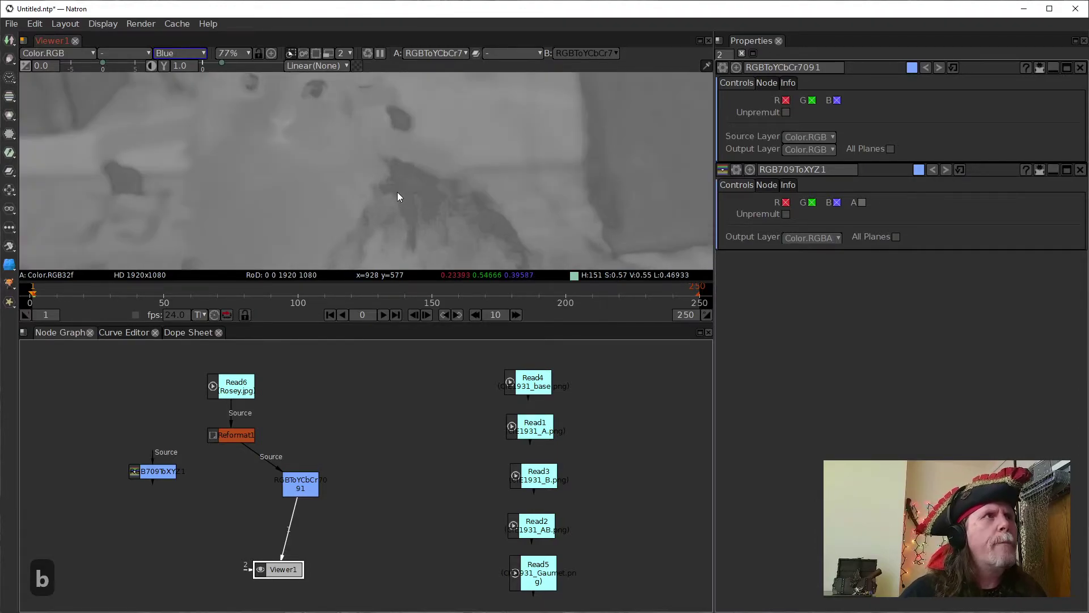
drag(423, 209, 454, 306)
key(g)
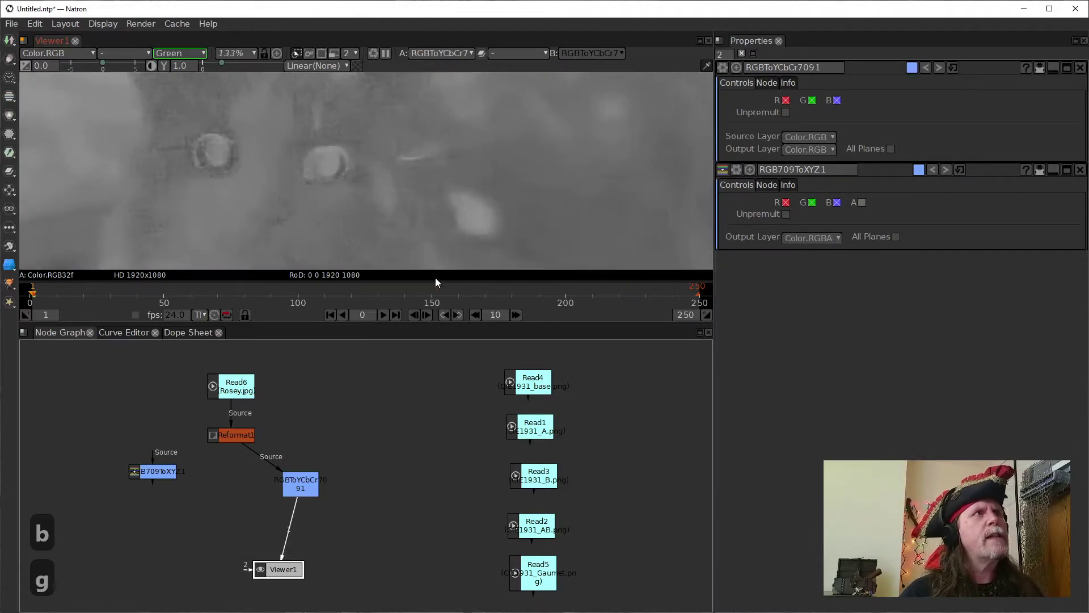
key(b)
key(g)
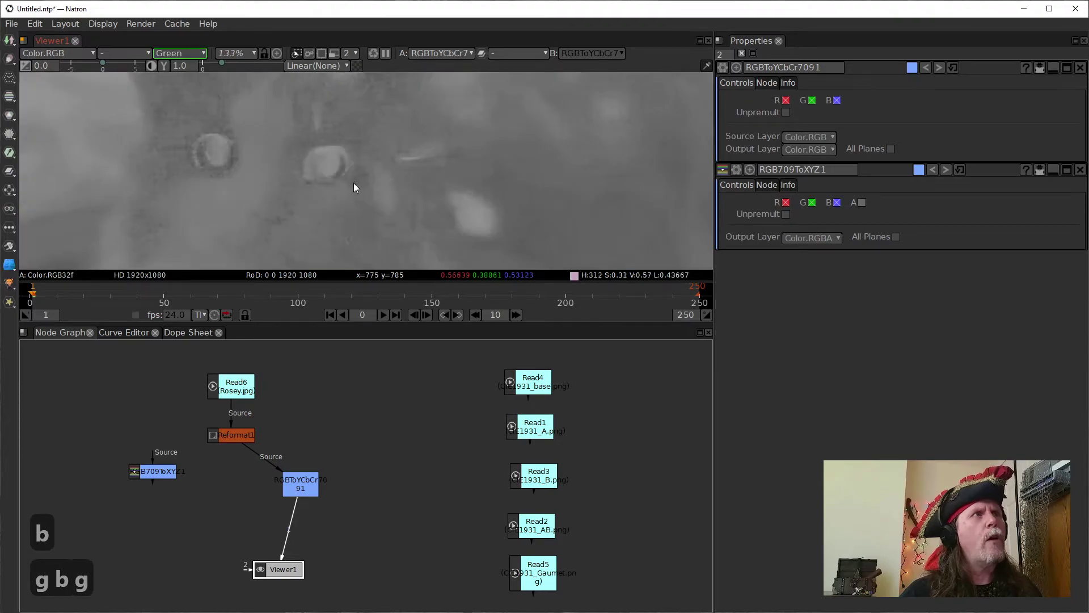
key(b)
key(g)
key(b)
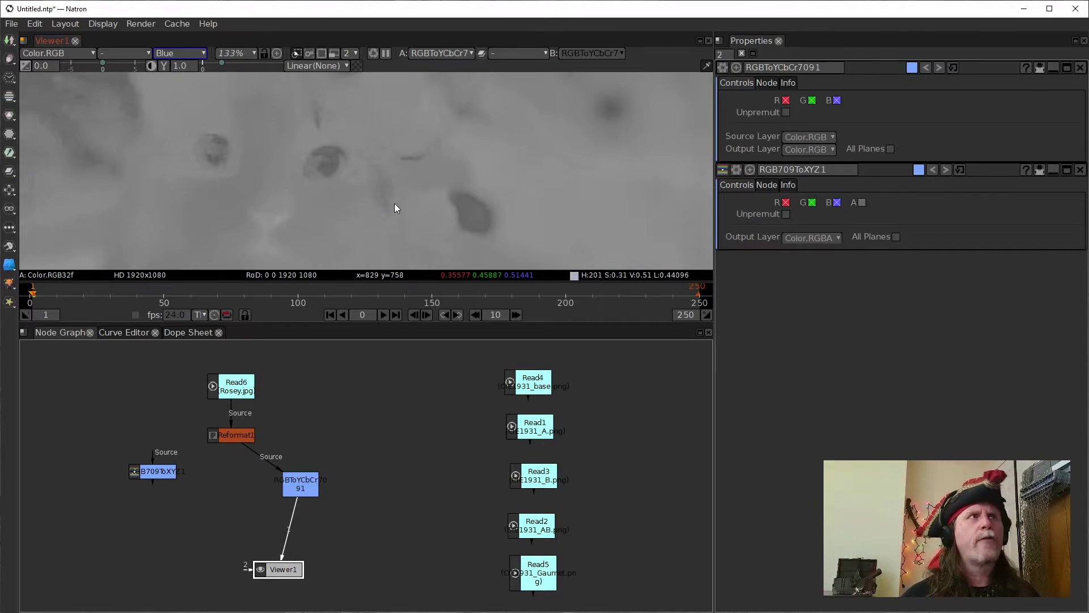
scroll(396, 195, down, 4)
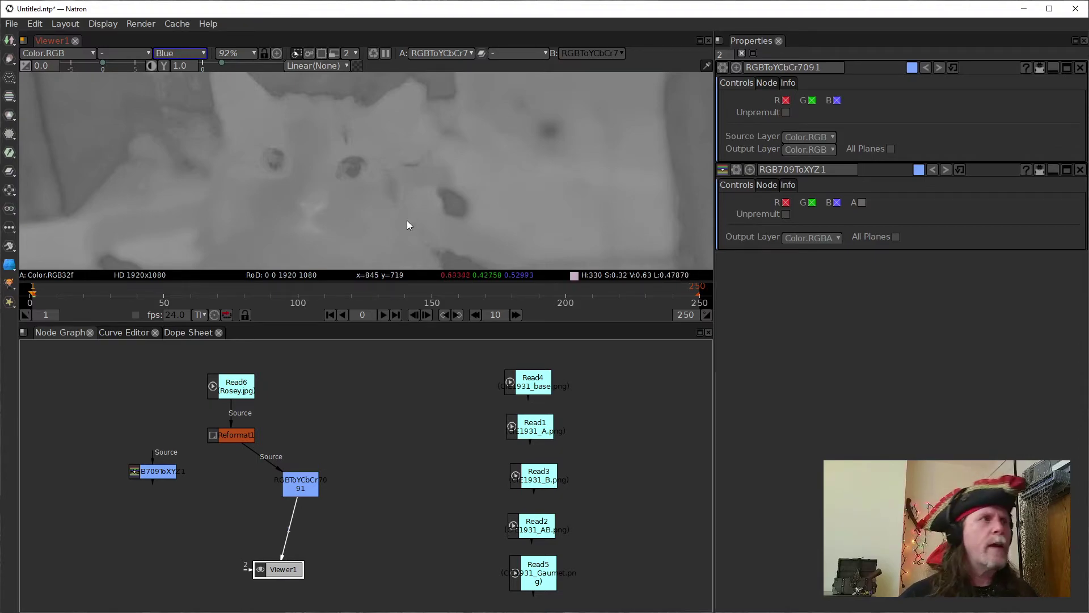
Reconnect the viewer to Reformat1 and park the RGBToYCbCr709 node to the upper right of Reformat1.
drag(312, 485, 236, 437)
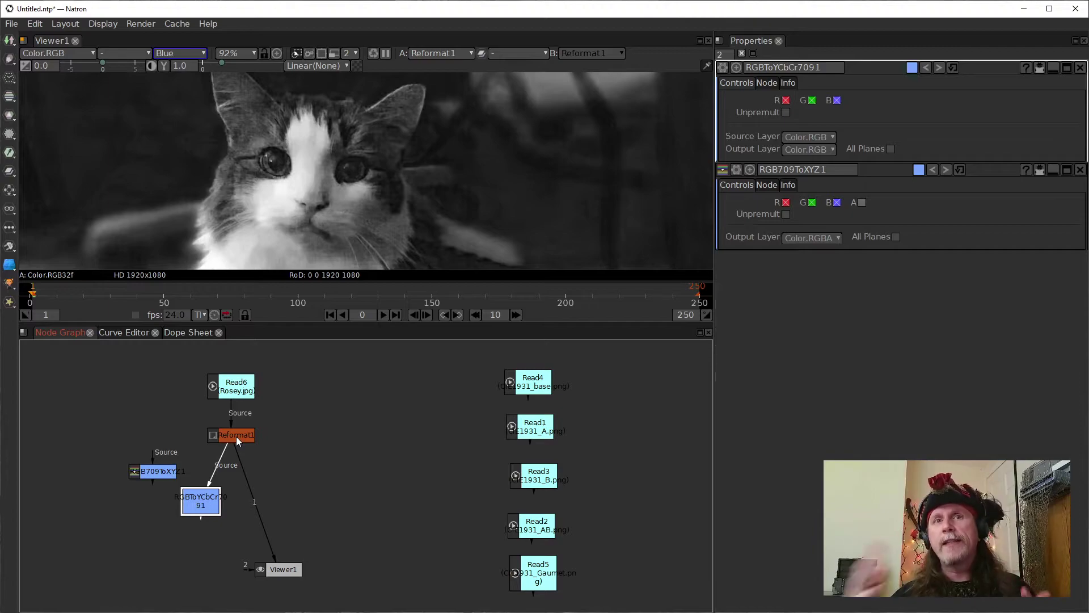
drag(199, 502, 346, 418)
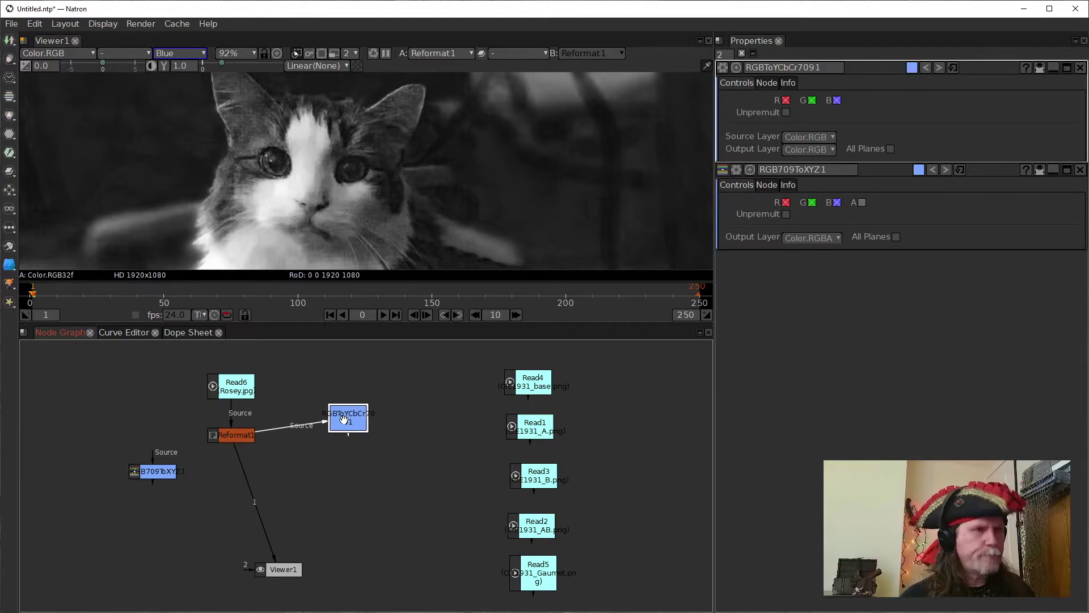
Switch the viewer from the blue channel back to full RGB display of Reformat1.
click(250, 434)
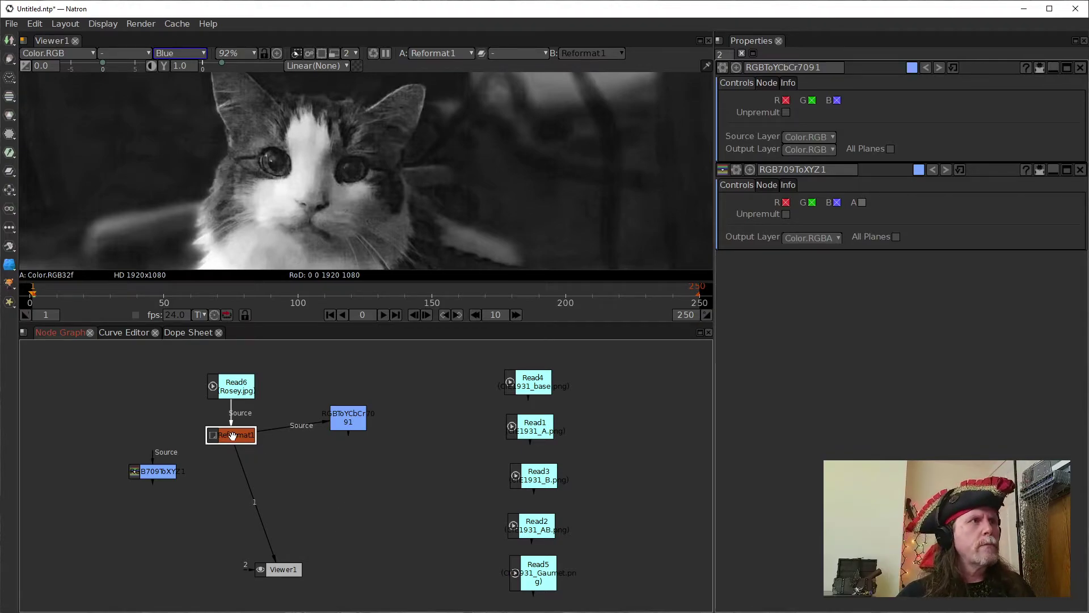
click(352, 217)
key(b)
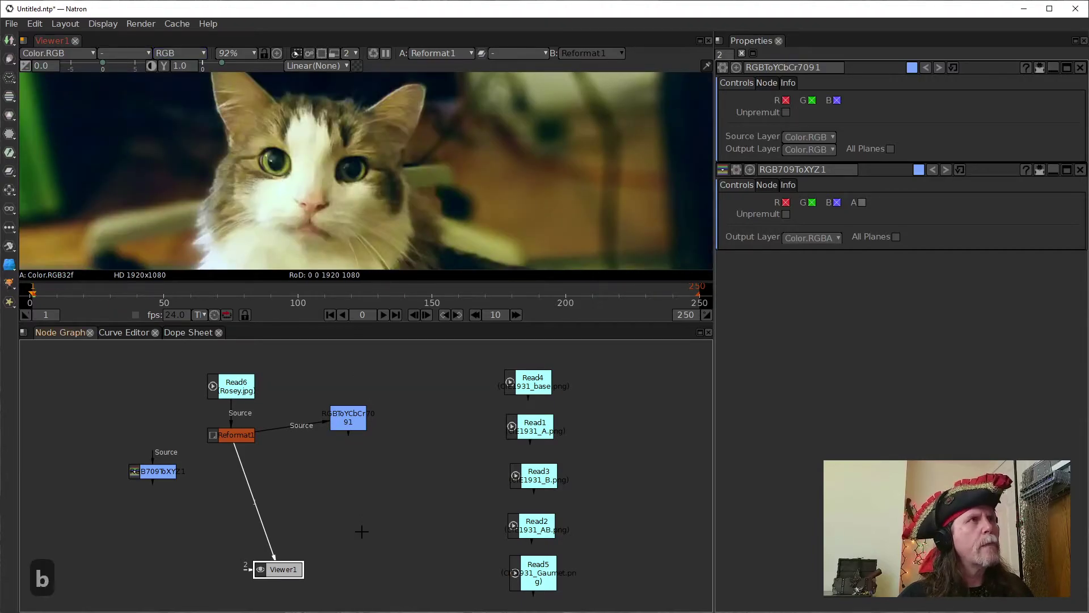
Review the colour conversion nodes available under the Color Transform category, from HSIToRGB through the YCbCr conversions.
click(340, 423)
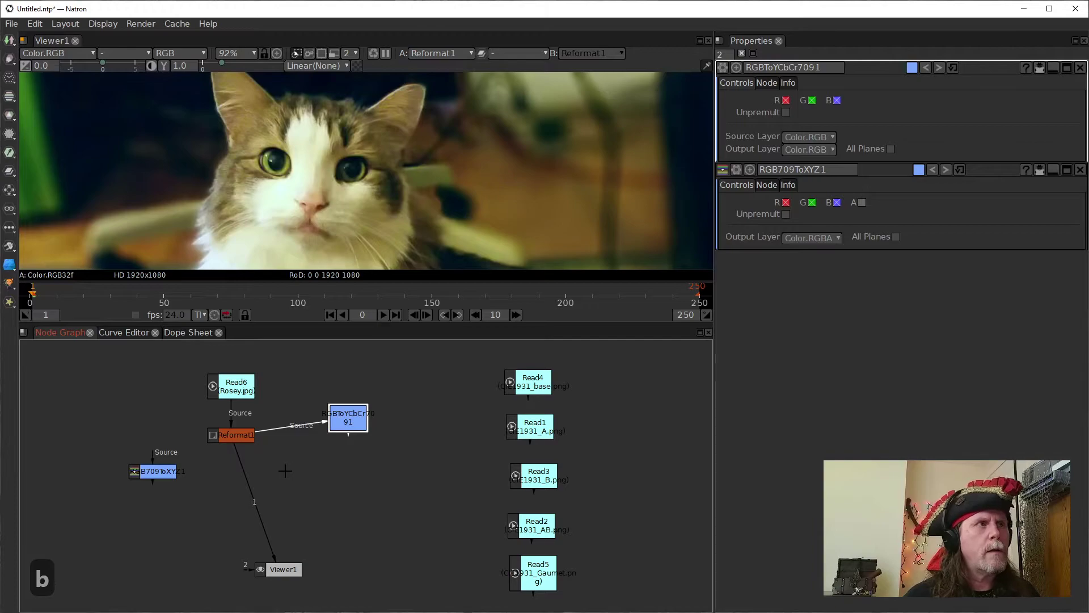
click(244, 439)
right_click(376, 568)
mouse_move(468, 393)
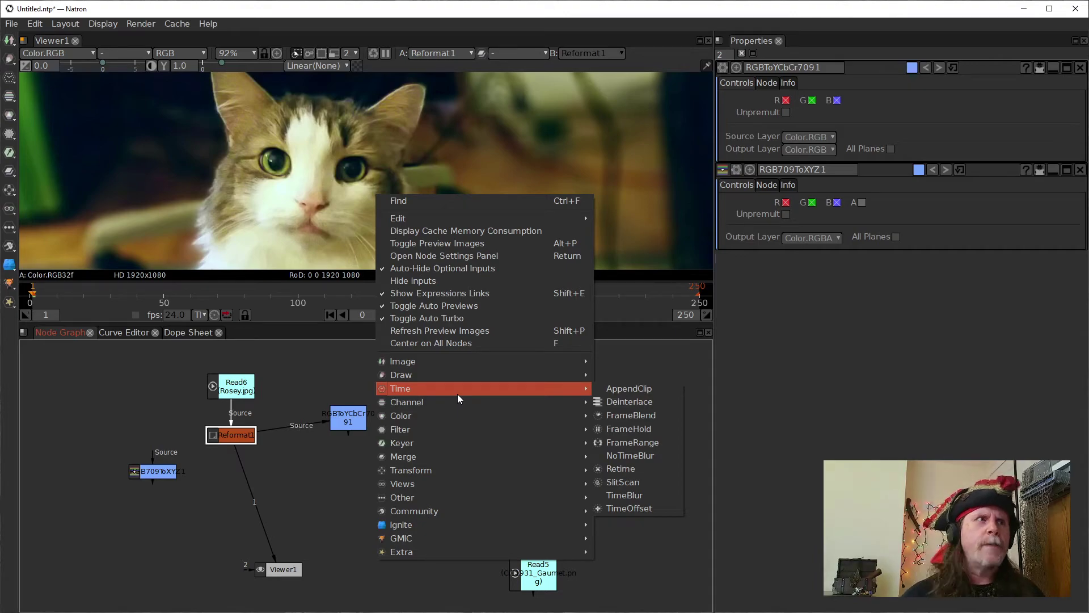
mouse_move(448, 419)
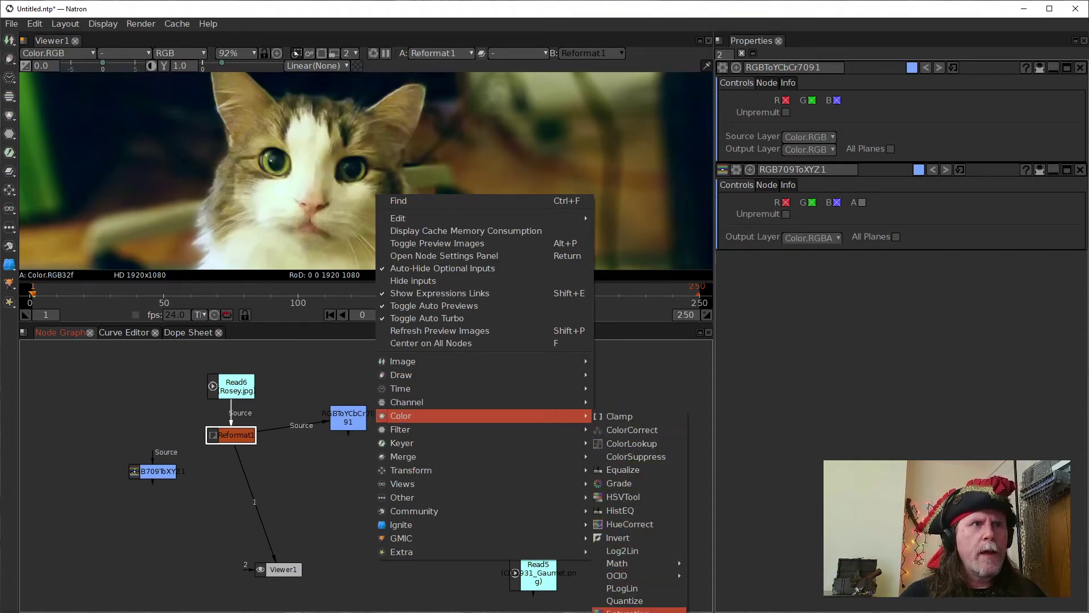
mouse_move(635, 610)
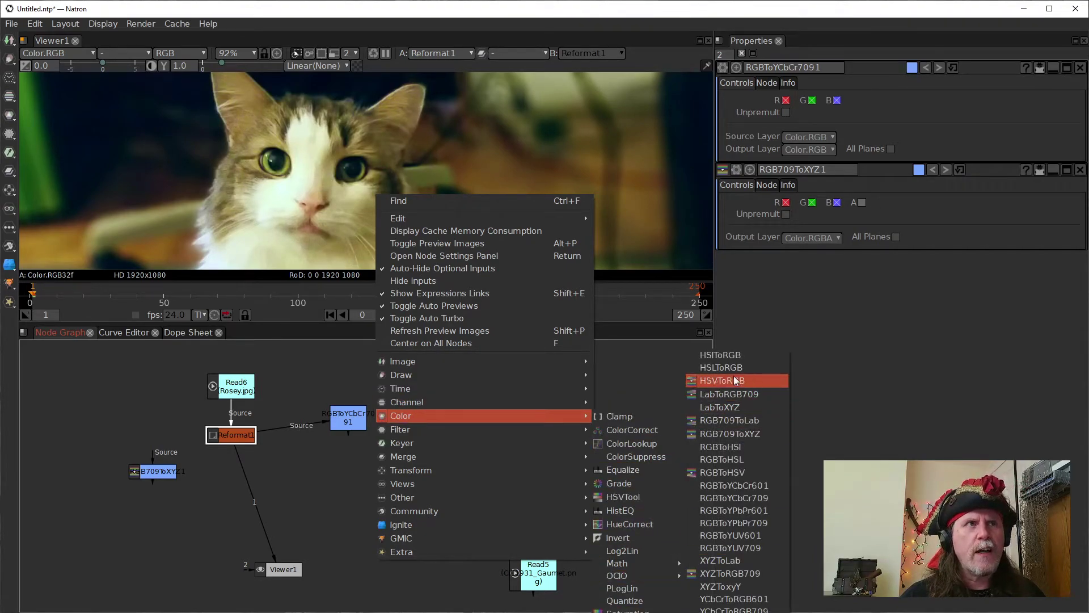
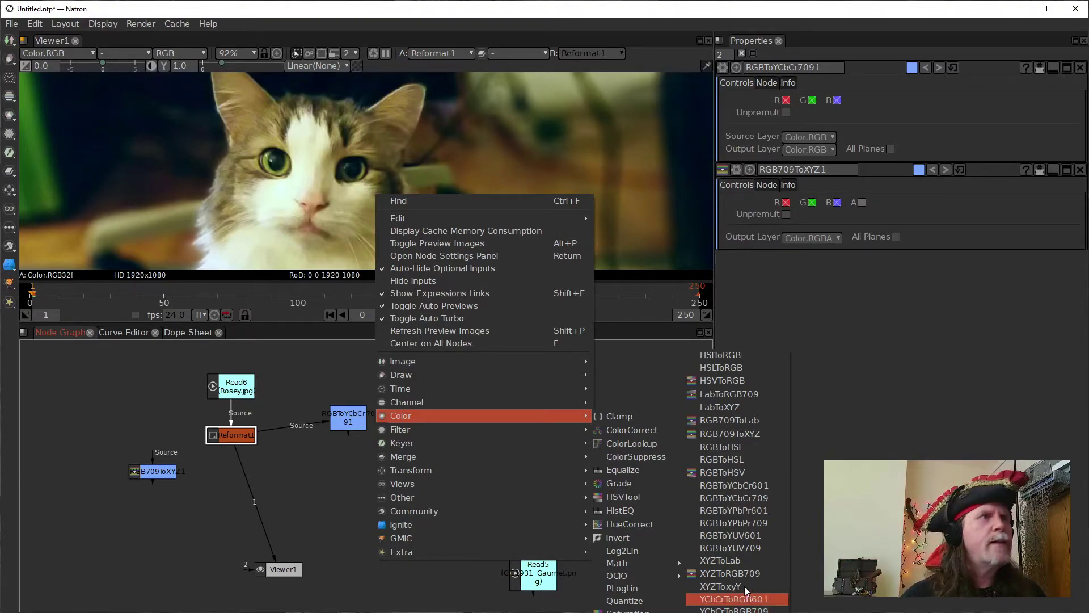
click(343, 491)
Add a Write node fed by Reformat1, saving as output.jpg in the Renders folder, and place it to the lower right of Reformat1.
click(218, 436)
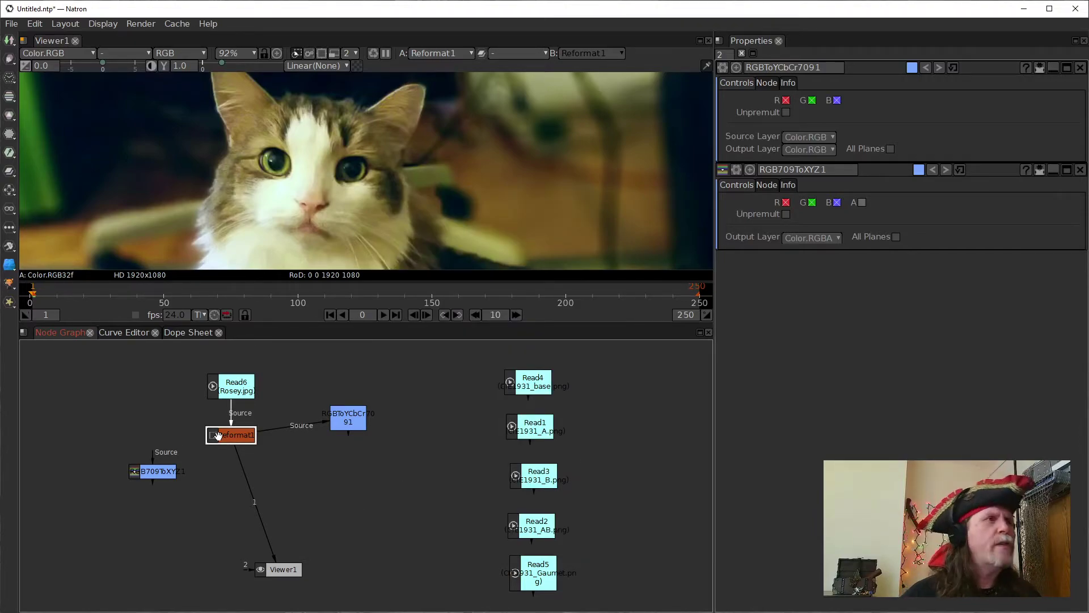
right_click(328, 507)
click(270, 482)
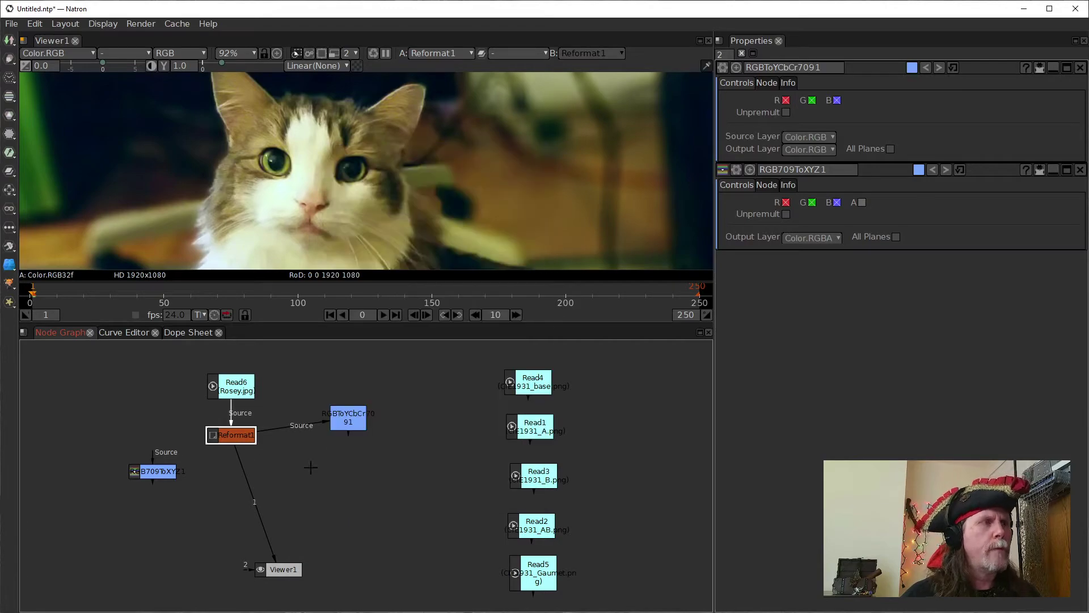
key(e)
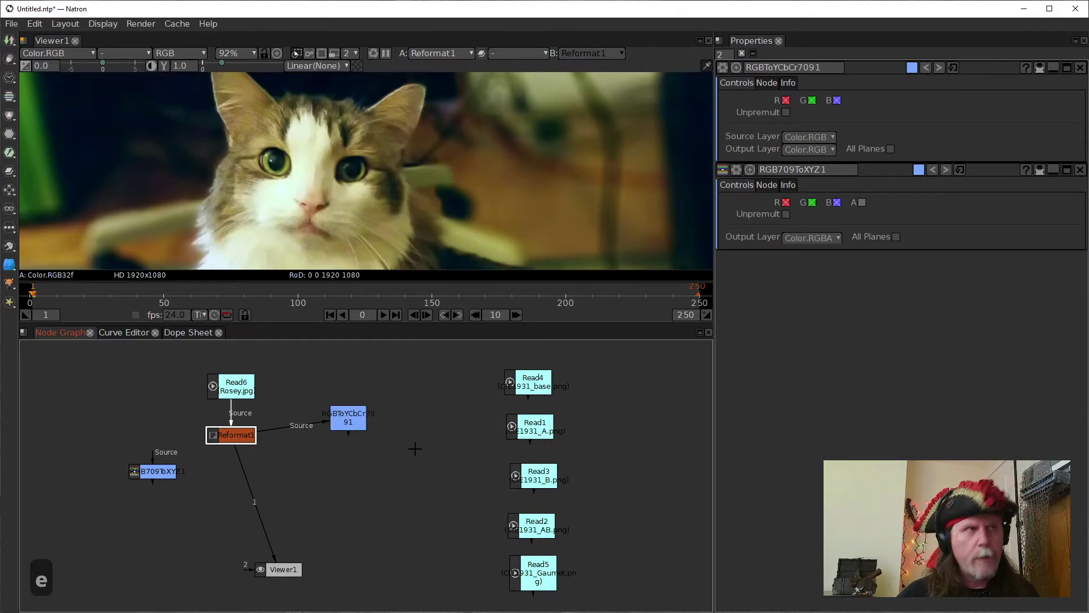
key(w)
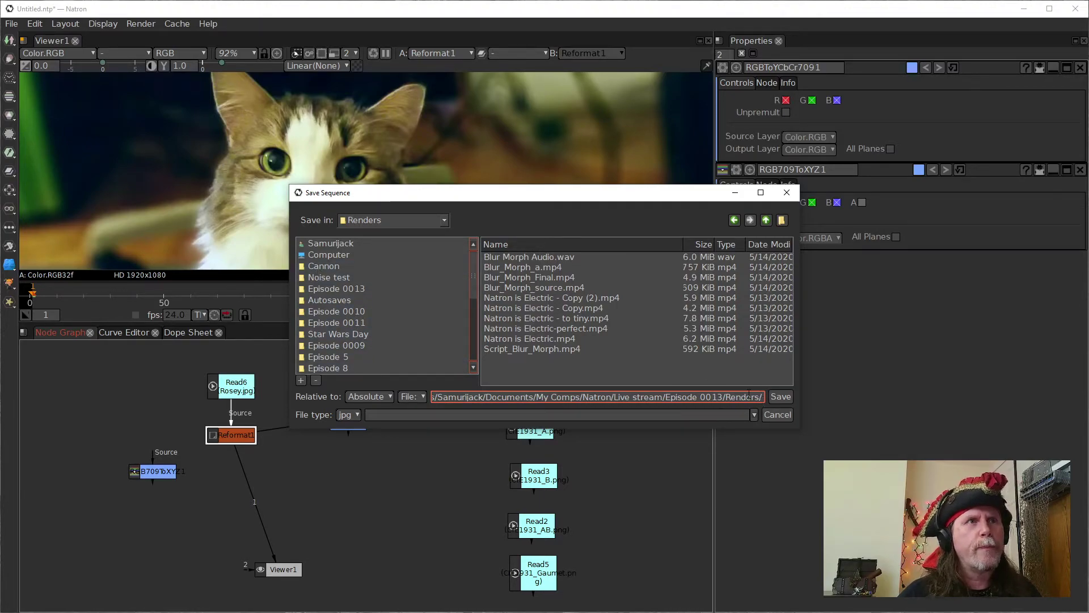
text(b)
key(BackSpace)
text(output)
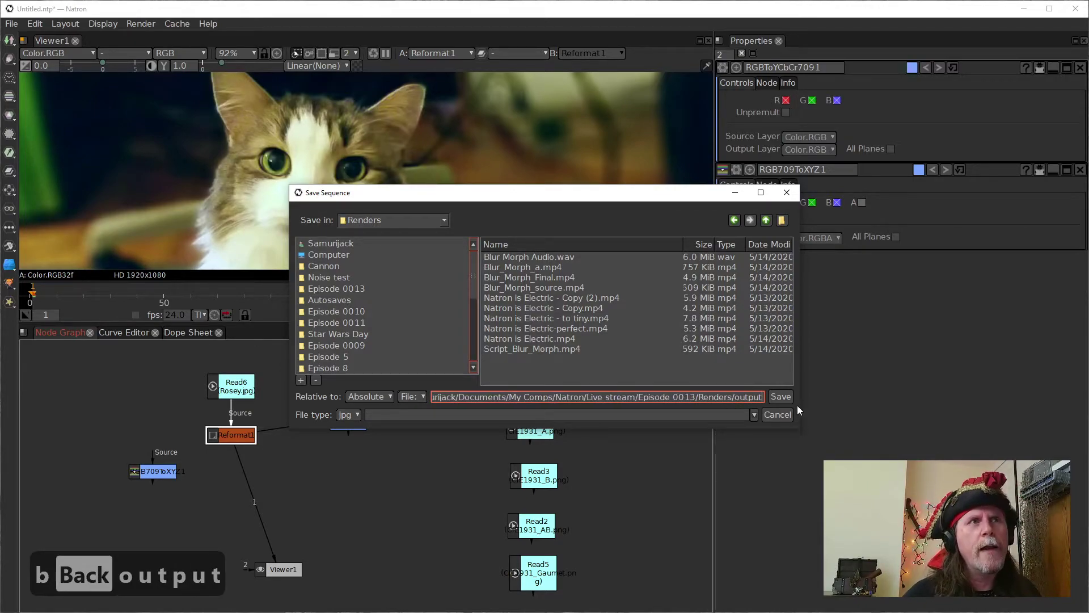
click(789, 400)
click(345, 487)
drag(346, 486, 329, 508)
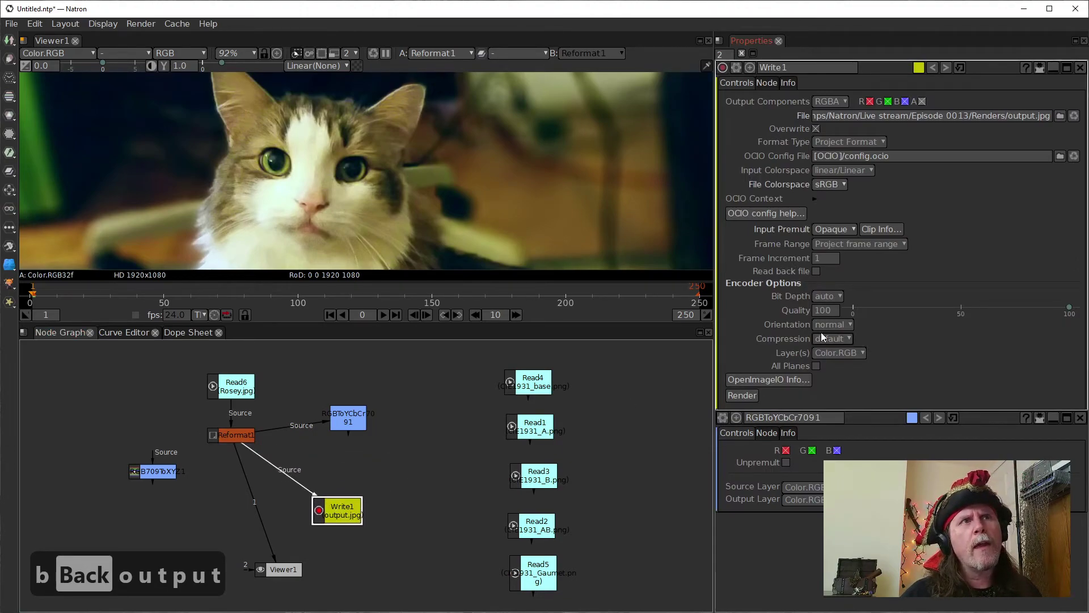
Review the Input Colorspace and File Colorspace choices of the Write node for the JPG output.
click(840, 172)
mouse_move(842, 180)
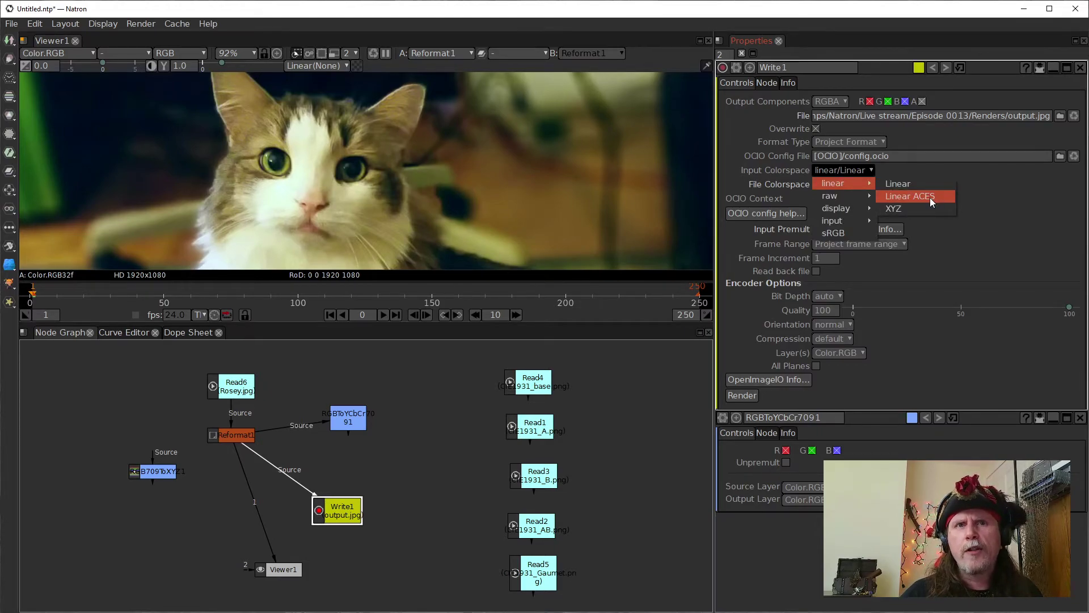
click(881, 193)
click(830, 184)
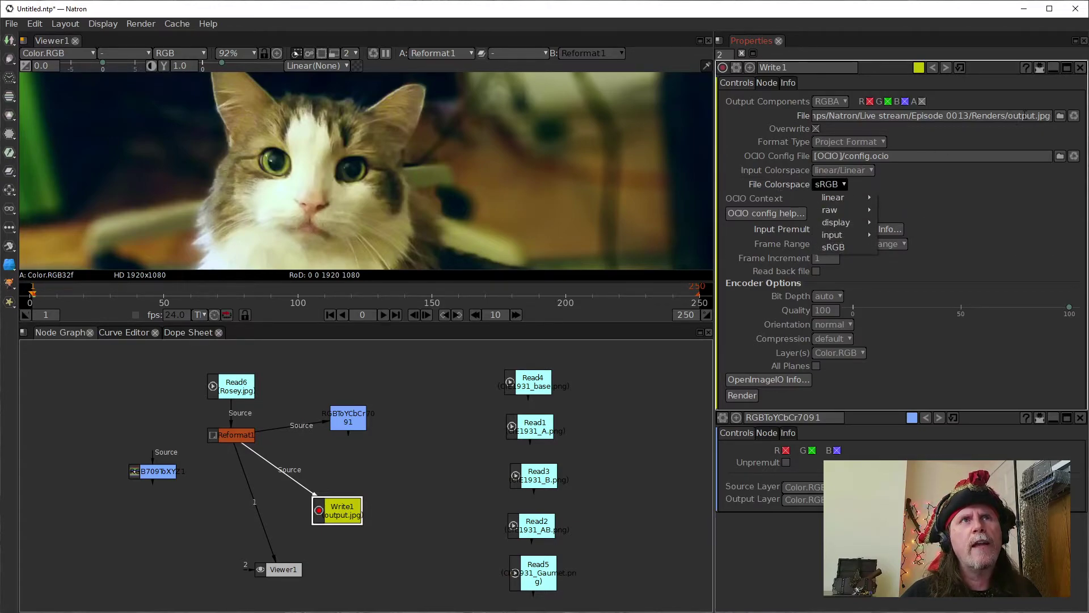
click(893, 157)
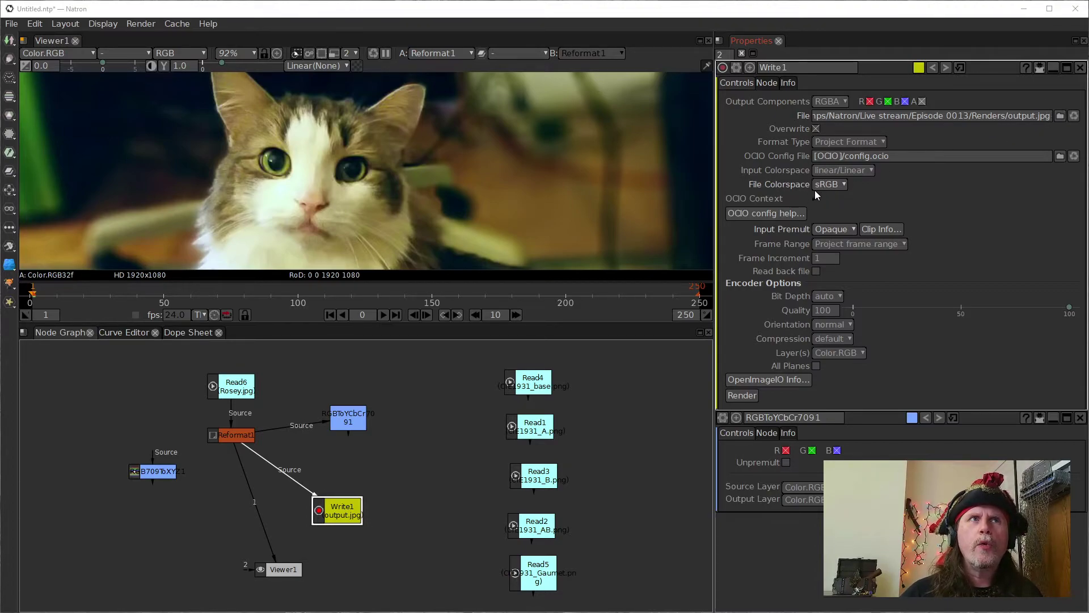
Change the Write node's output file to output.exr in the Renders folder.
click(1060, 116)
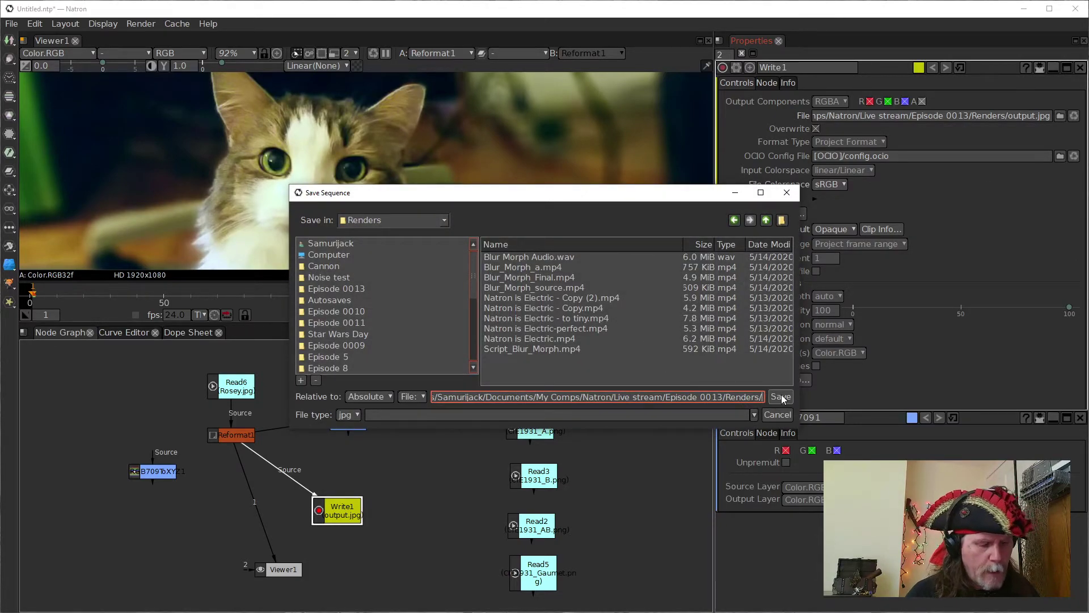
text(output.exr)
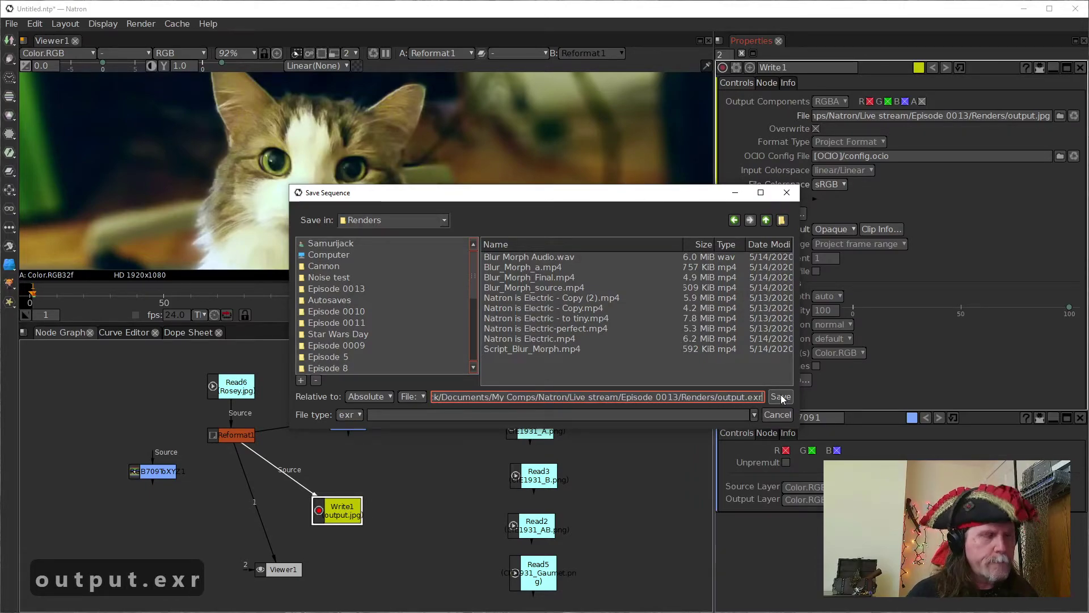
click(780, 397)
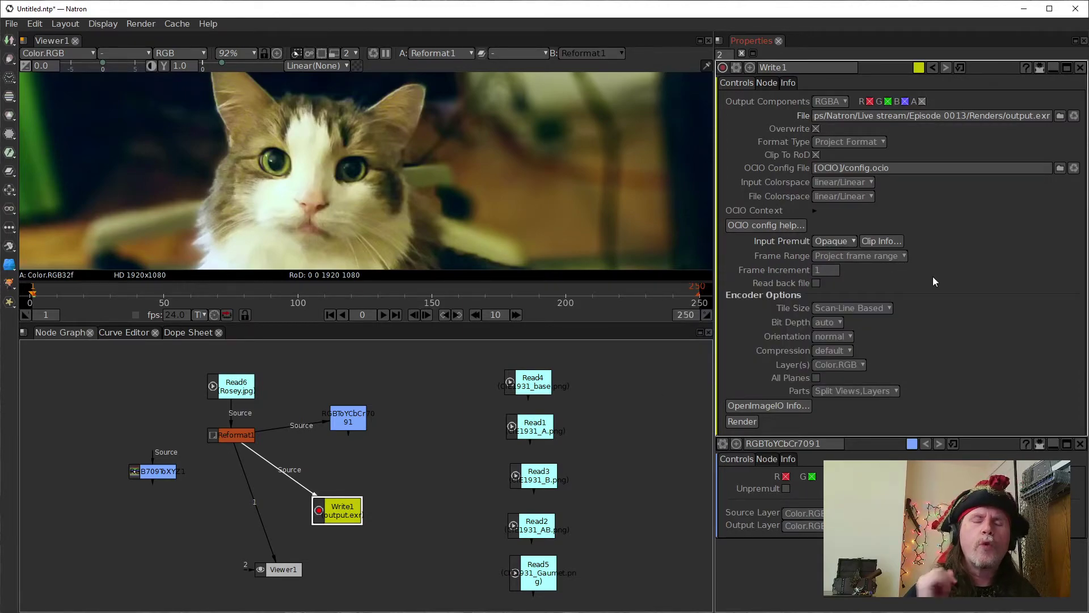
Review the raw, display and input groups of File Colorspace choices for the EXR output.
click(864, 198)
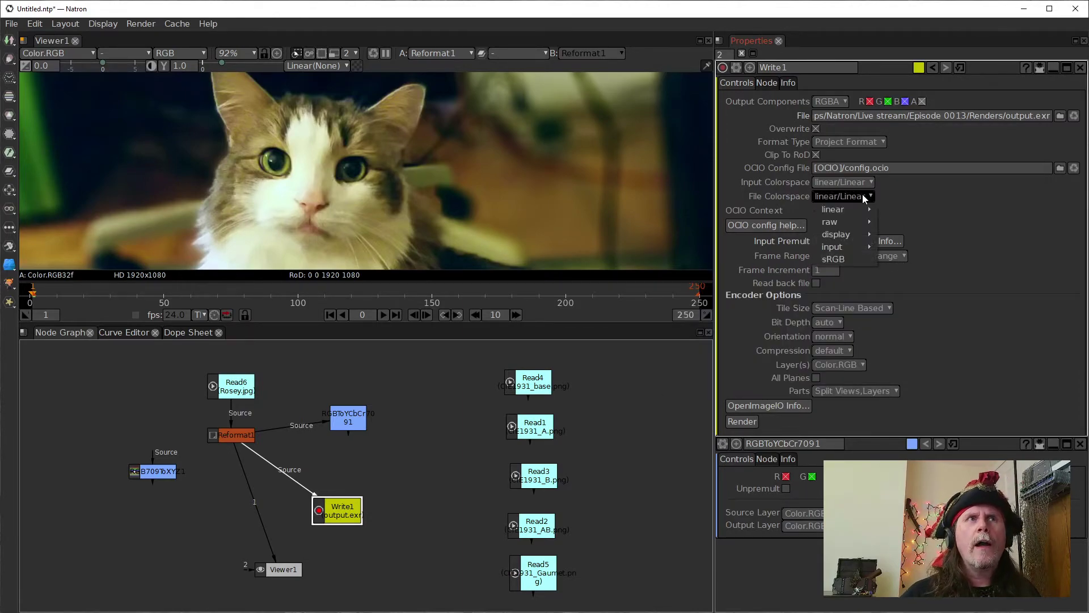
mouse_move(861, 223)
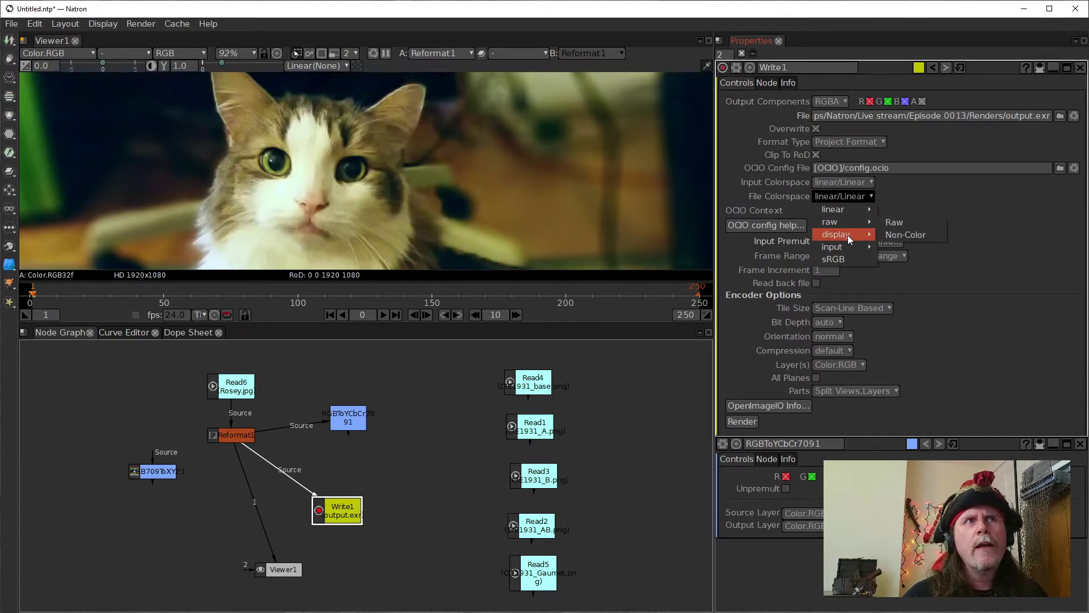
mouse_move(831, 214)
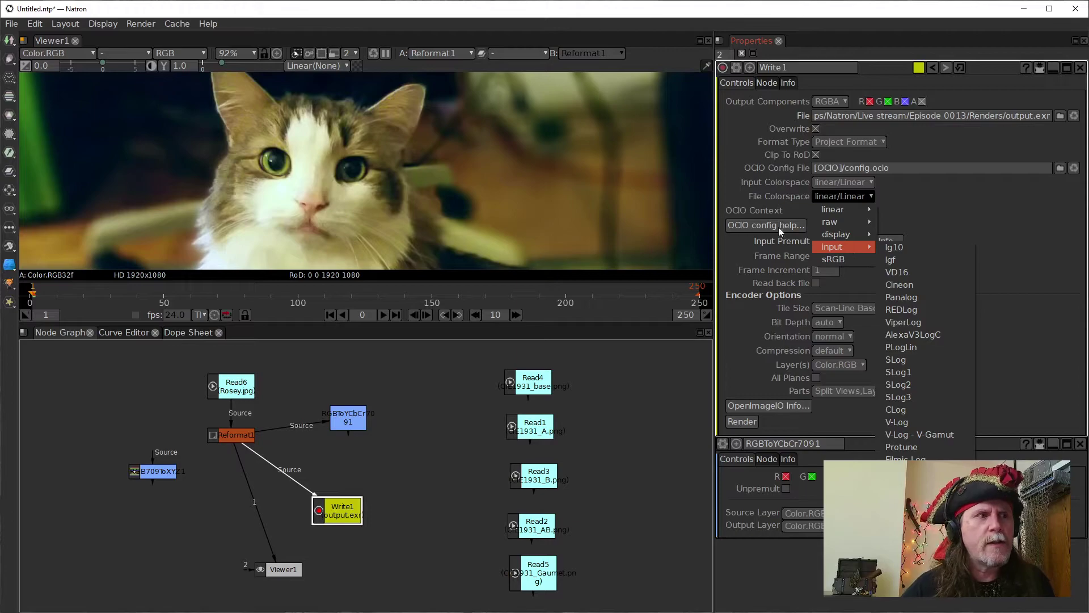
click(336, 469)
Insert an OCIOColorSpace node directly after Reformat1.
click(247, 442)
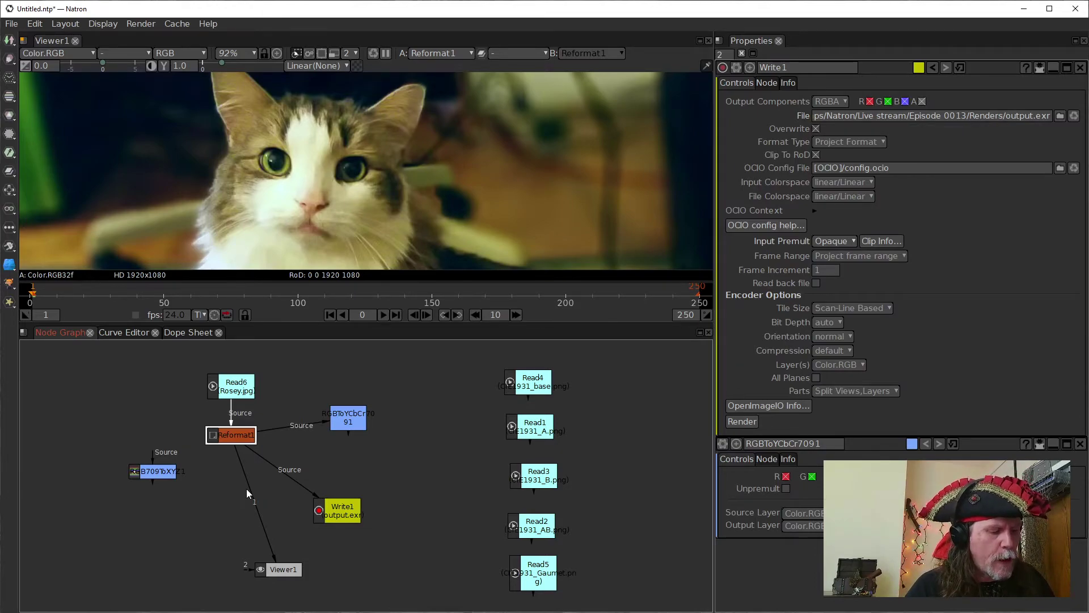
right_click(319, 464)
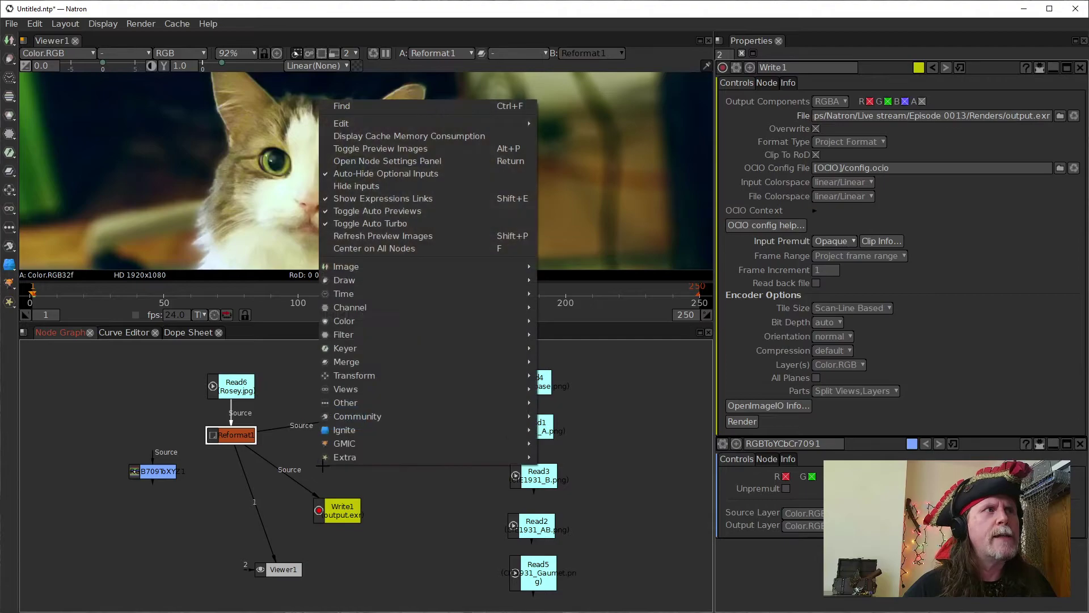
mouse_move(403, 377)
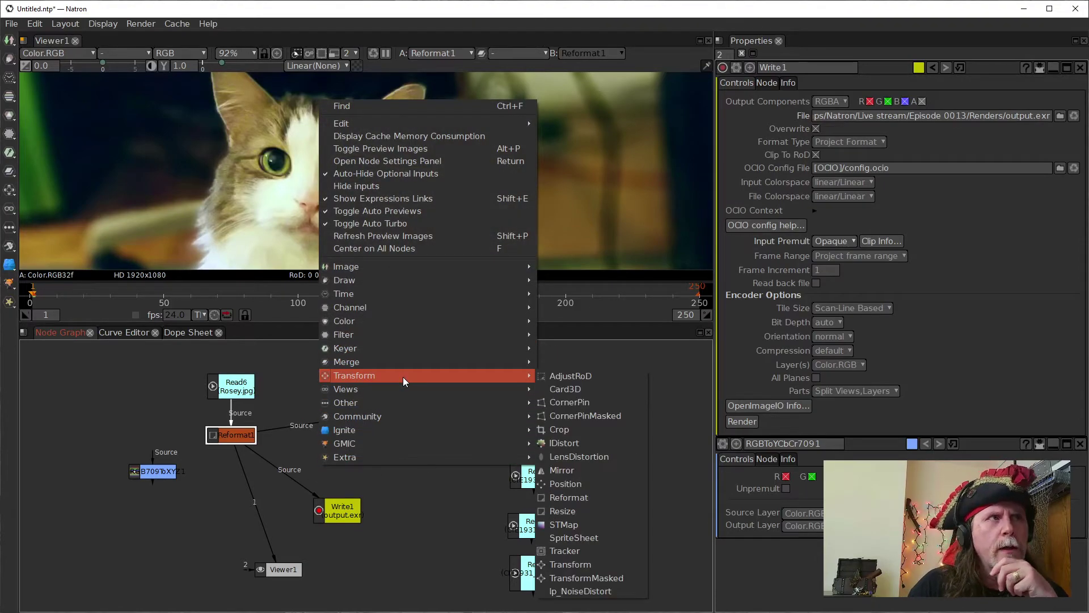
mouse_move(388, 316)
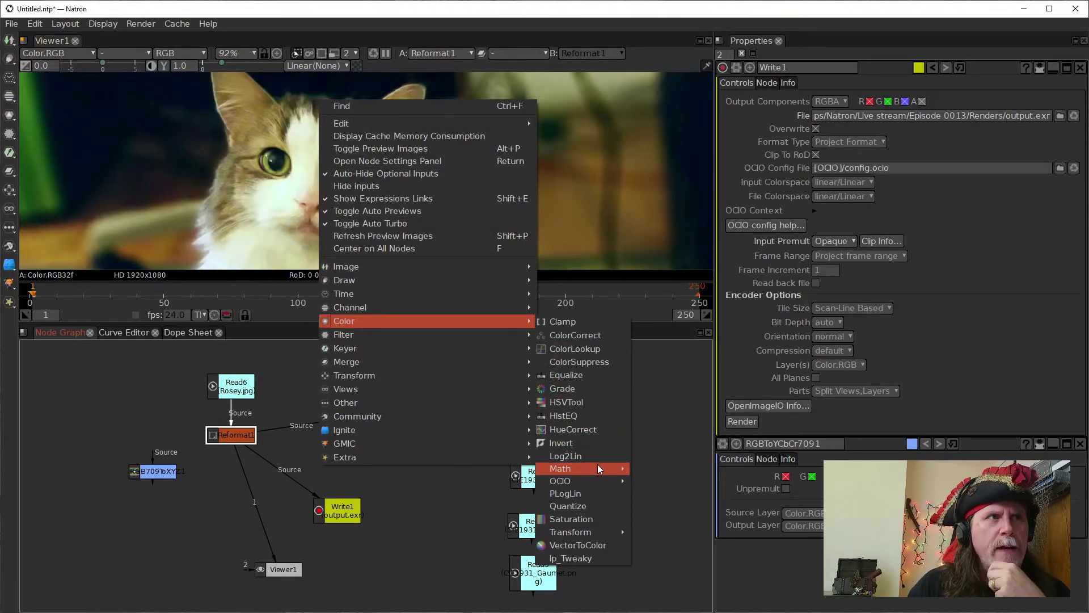
mouse_move(587, 480)
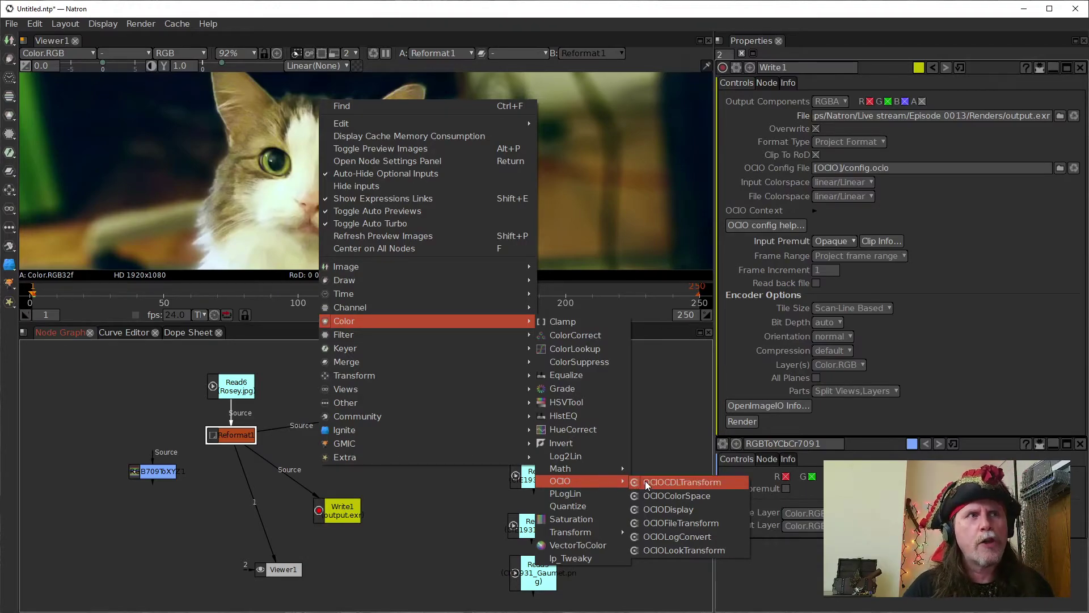
click(678, 501)
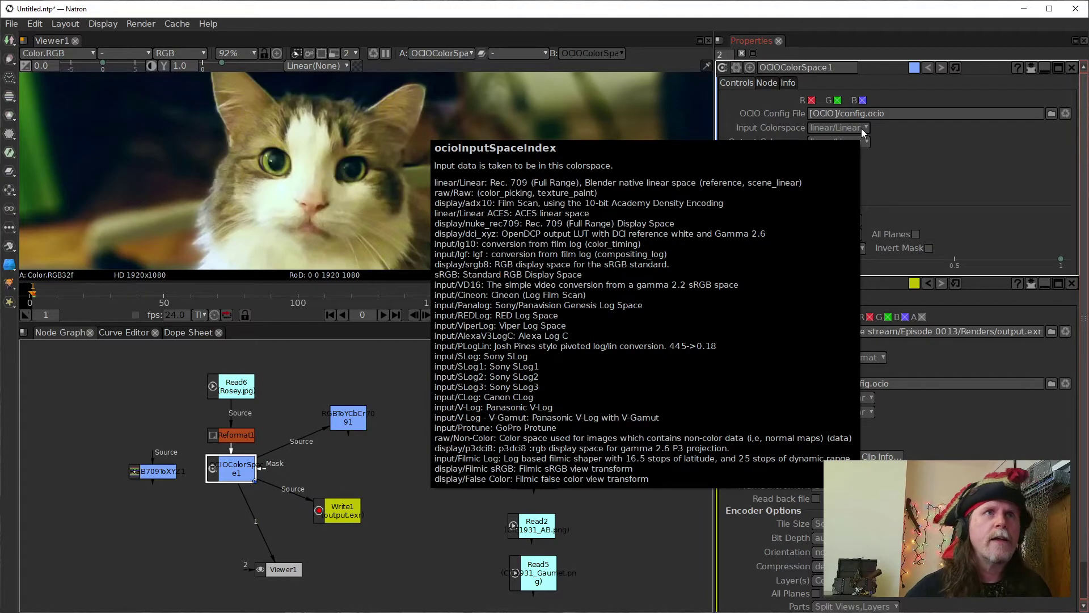
Look through the Input Colorspace choices of the OCIOColorSpace node.
click(860, 129)
mouse_move(854, 141)
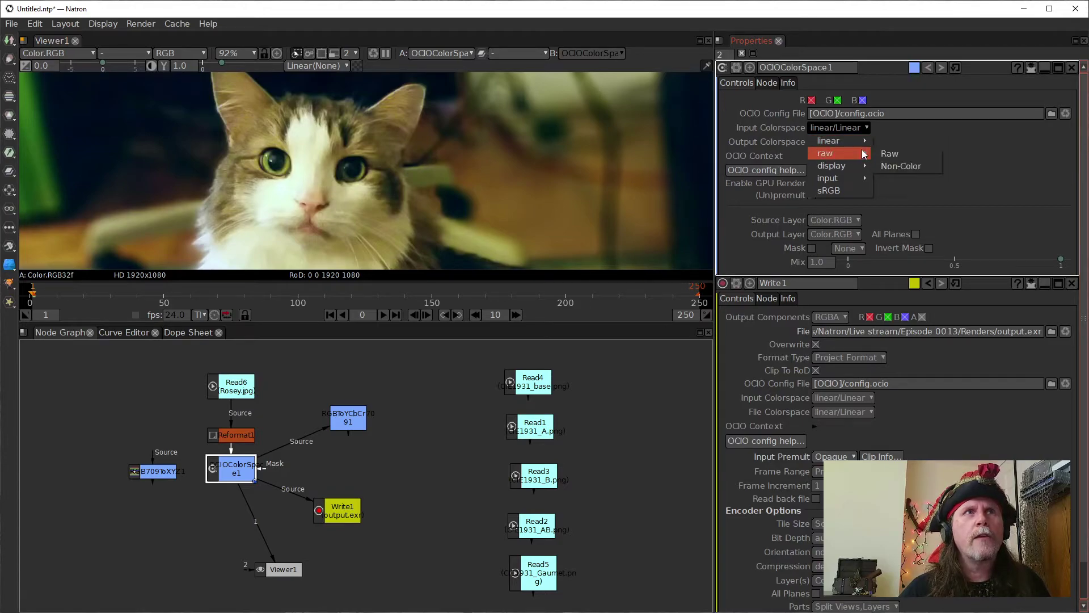
click(1023, 170)
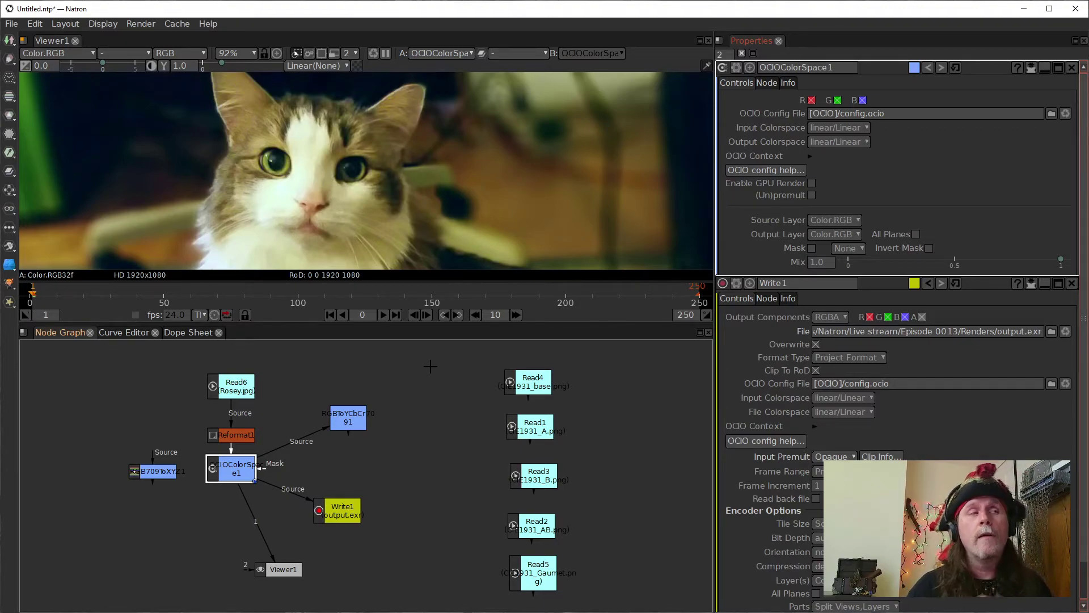
Shift the OCIOColorSpace node below RGB709ToXYZ1 and set its output colorspace to linear/XYZ.
drag(221, 470, 167, 516)
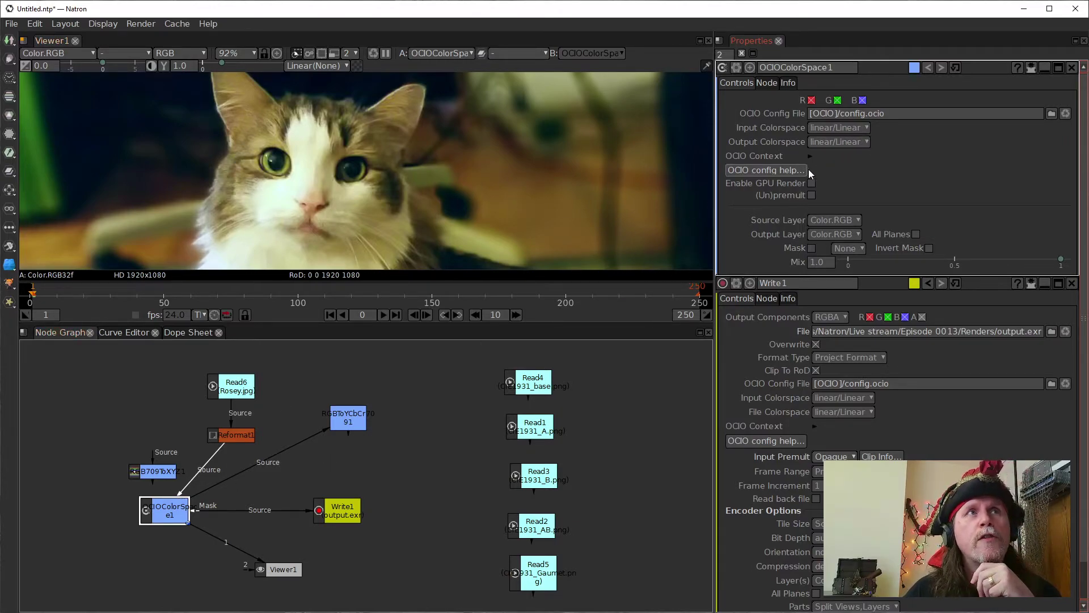
click(849, 143)
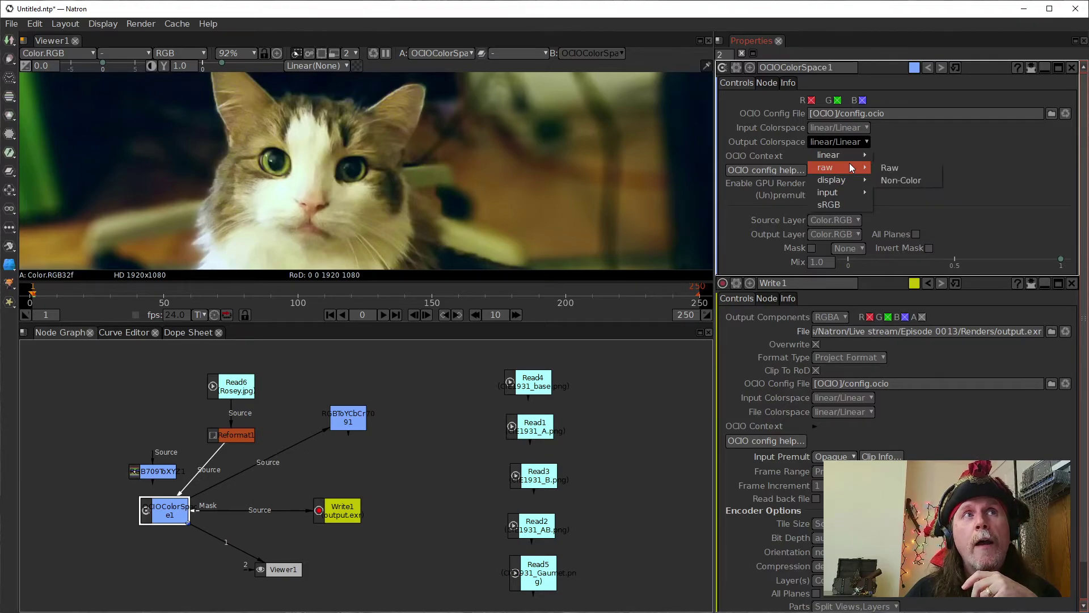
mouse_move(851, 154)
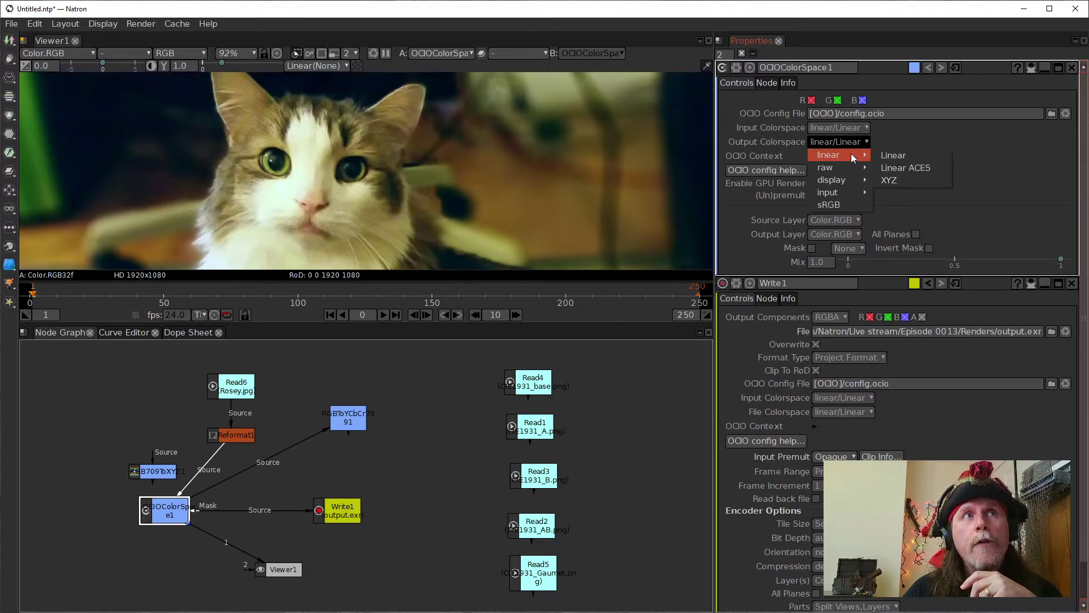
click(886, 180)
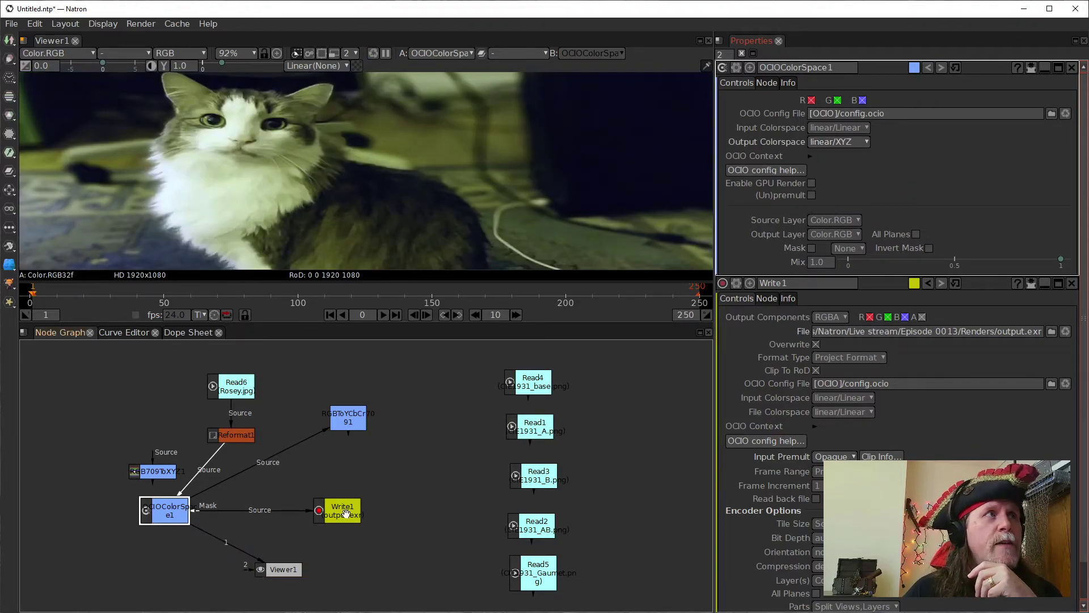
Disconnect the Write and RGBToYCbCr709 nodes from the OCIOColorSpace node, and reposition that node between Reformat1 and Viewer1.
drag(240, 513, 301, 420)
click(345, 230)
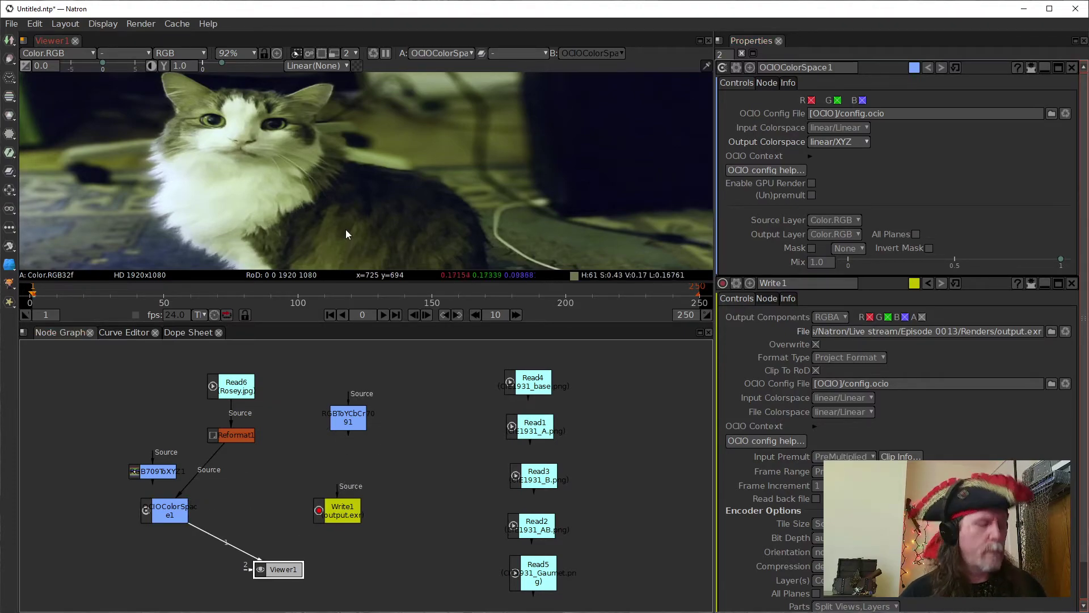
key(f)
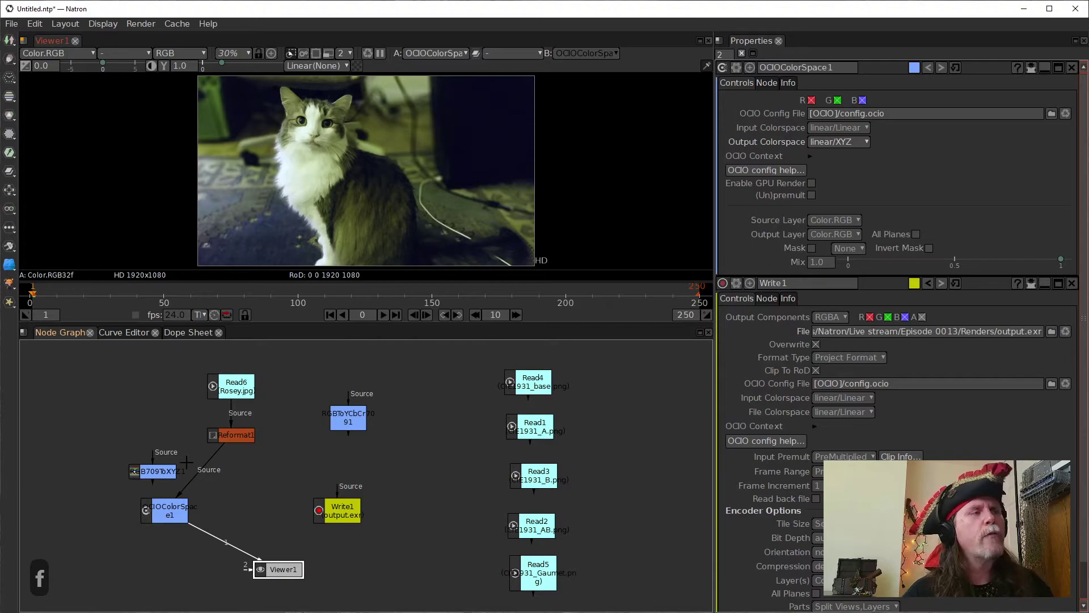
drag(166, 511, 246, 487)
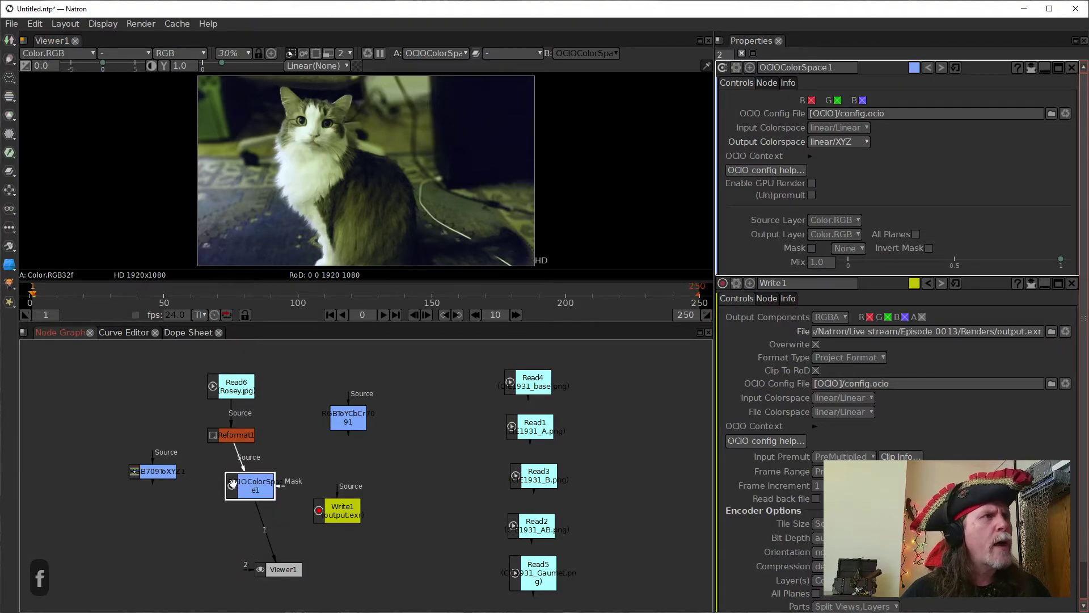
Connect the RGB709ToXYZ1 source to Reformat1 and show RGB709ToXYZ1 and OCIOColorSpace1 in turn in Viewer1.
click(168, 475)
drag(153, 455, 238, 444)
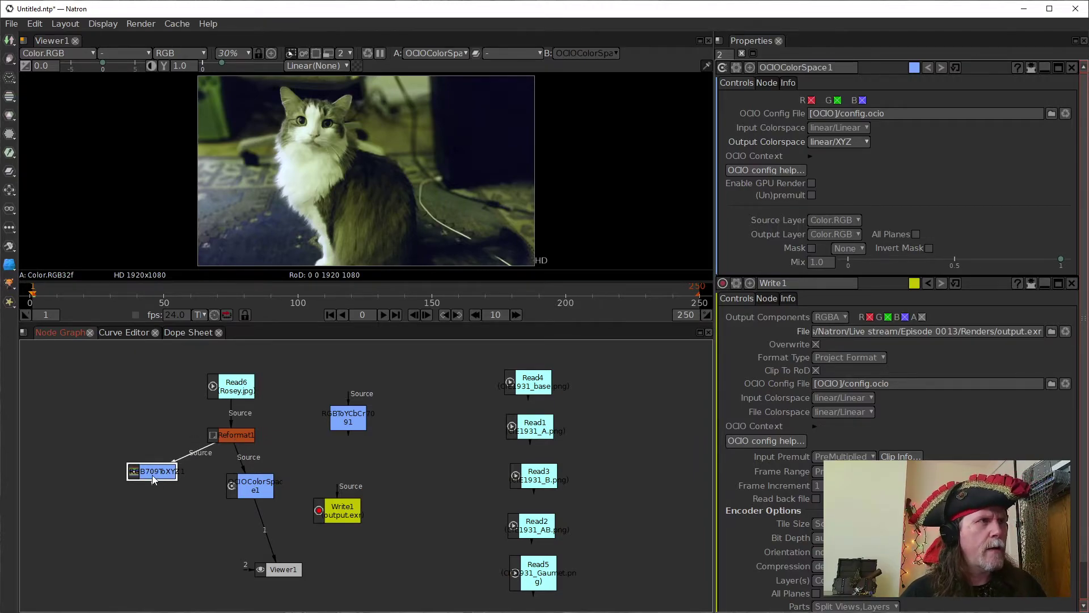
key(1)
click(252, 491)
key(1)
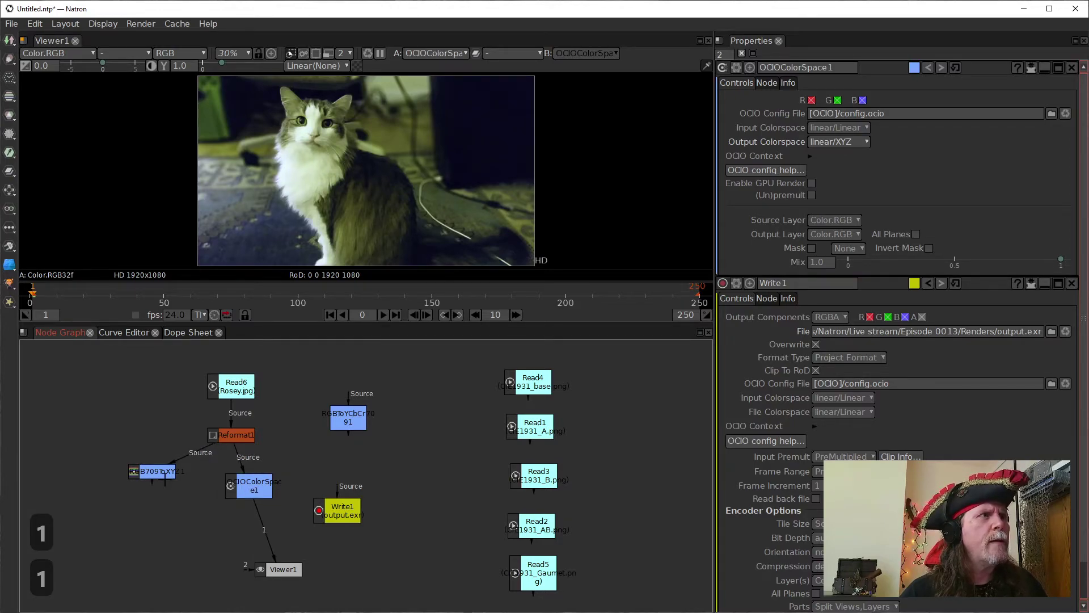
Switch Viewer1 back and forth between RGB709ToXYZ1 and OCIOColorSpace1 to compare their XYZ conversions.
click(165, 480)
key(1)
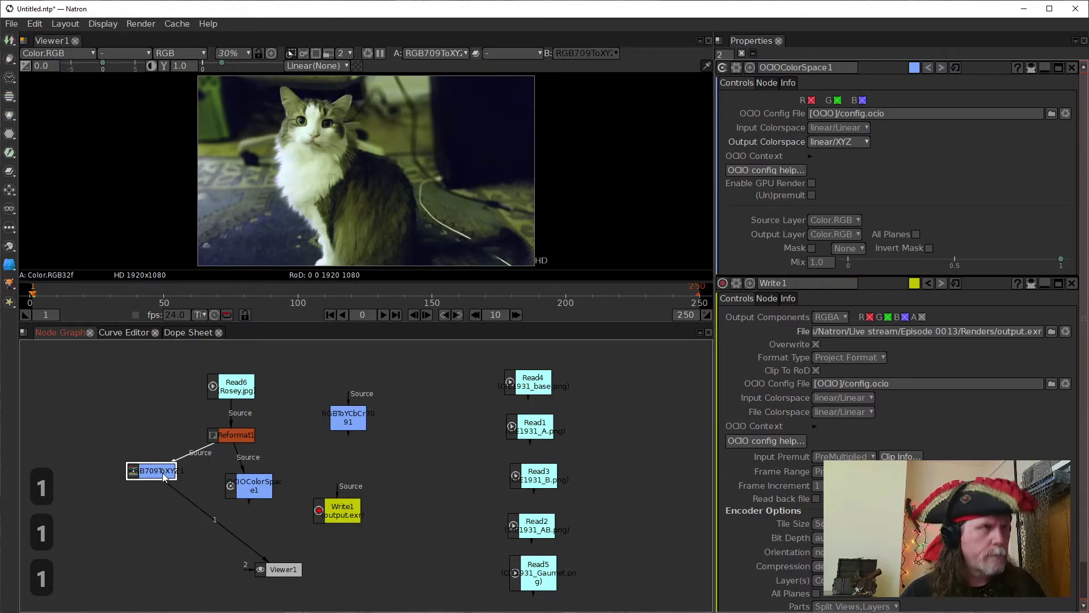
click(251, 496)
key(1)
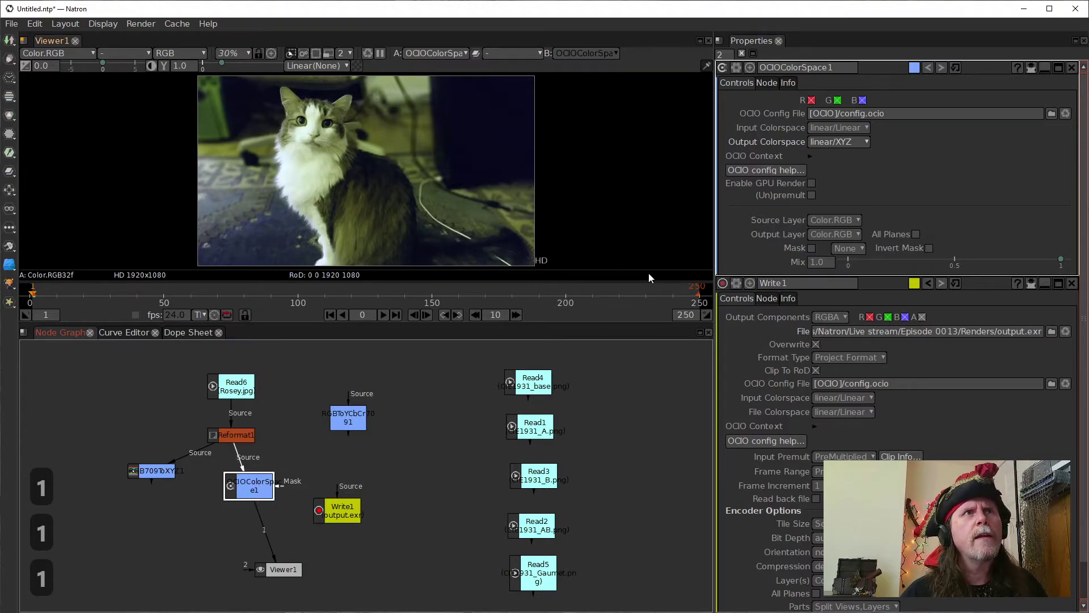
click(174, 470)
click(147, 474)
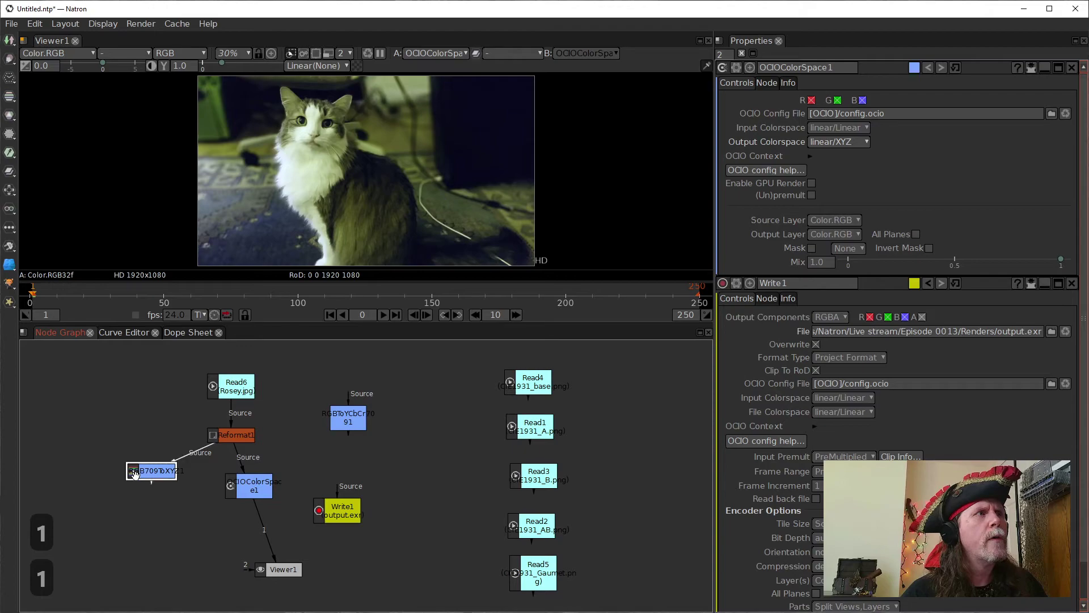
key(1)
click(251, 488)
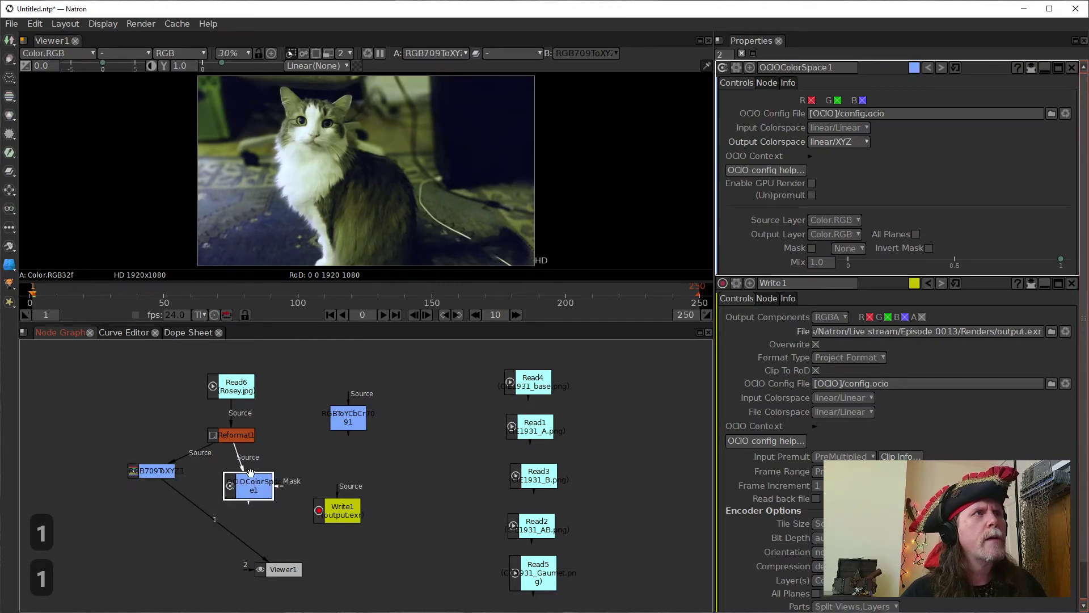
key(1)
Open the settings of the Reformat1 node and of the Read6 image node.
click(236, 436)
double_click(236, 435)
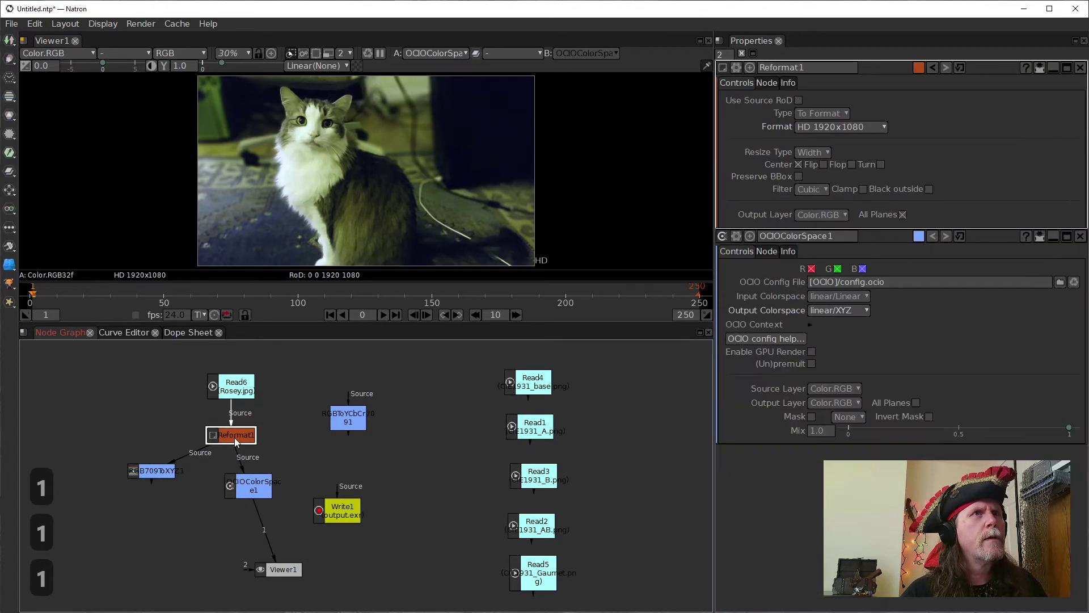
double_click(237, 379)
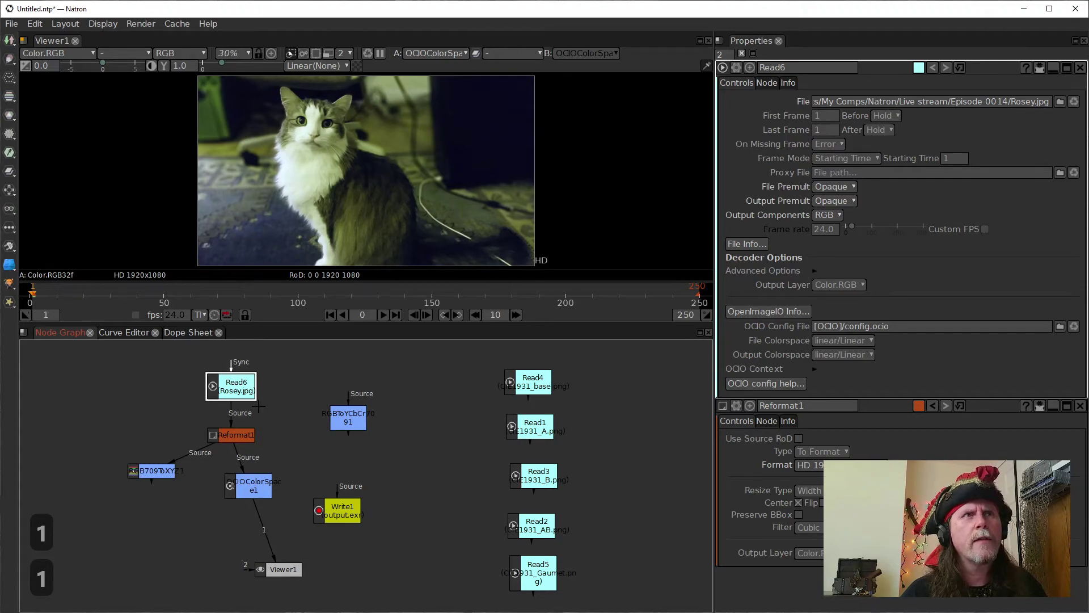
Try sRGB as the Output Colorspace of Read6 and restore it to linear/Linear.
click(866, 356)
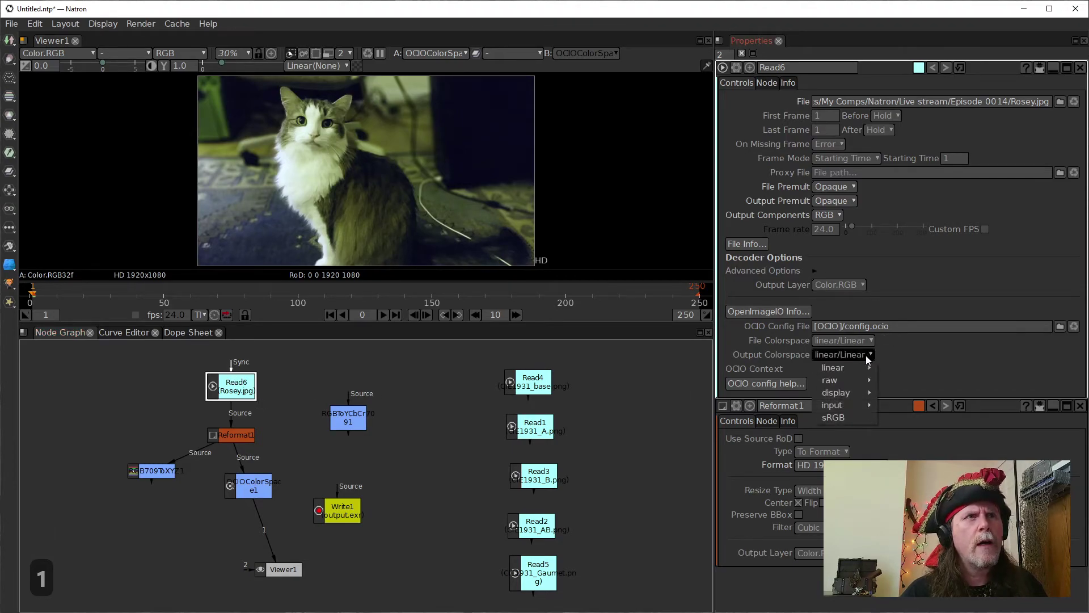
mouse_move(861, 384)
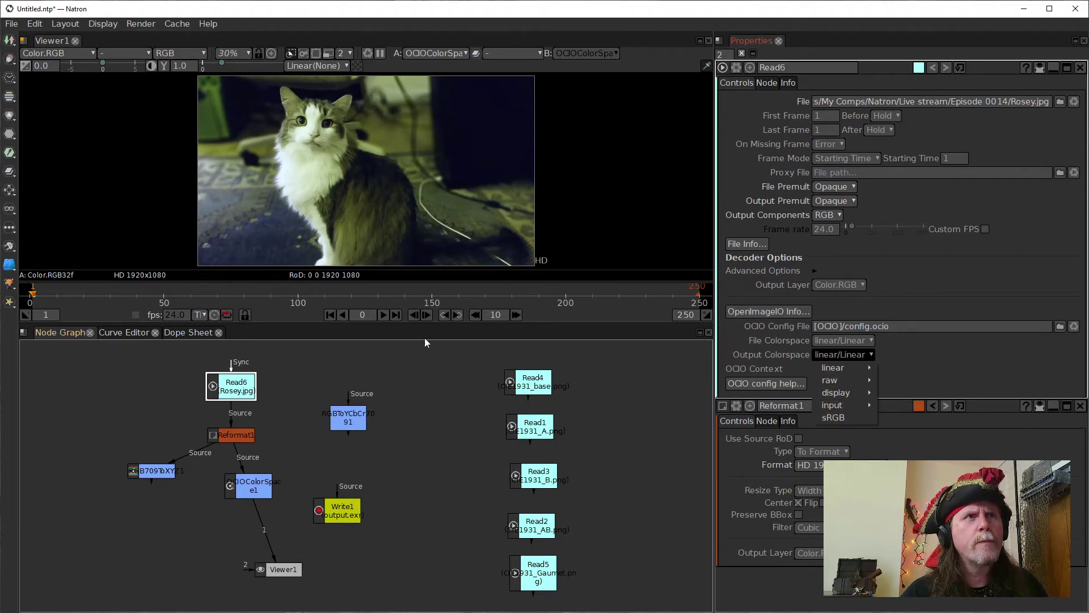
click(833, 418)
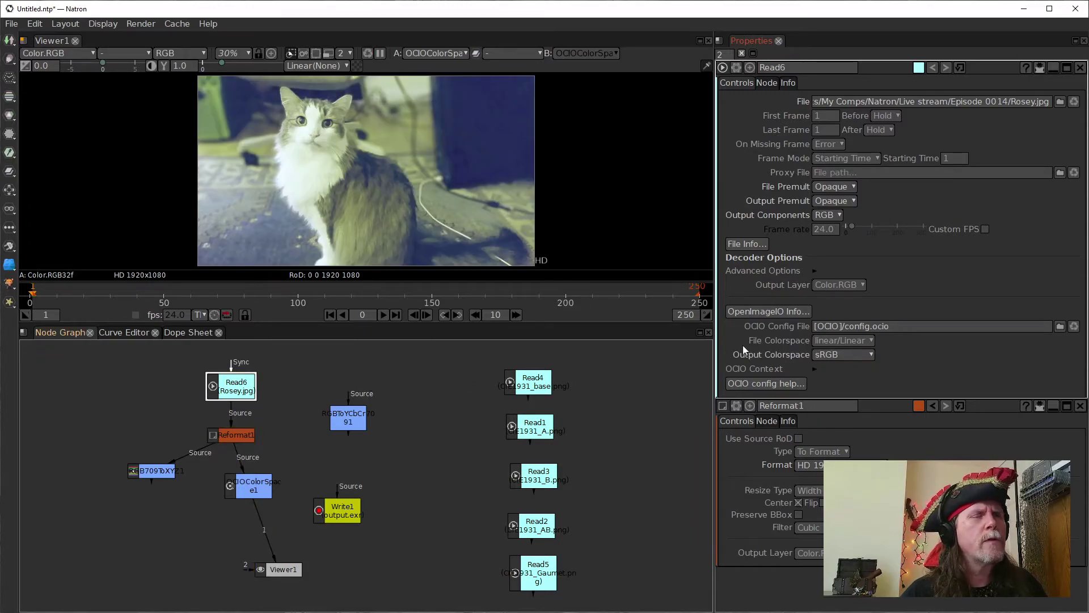
click(842, 356)
mouse_move(850, 370)
click(897, 369)
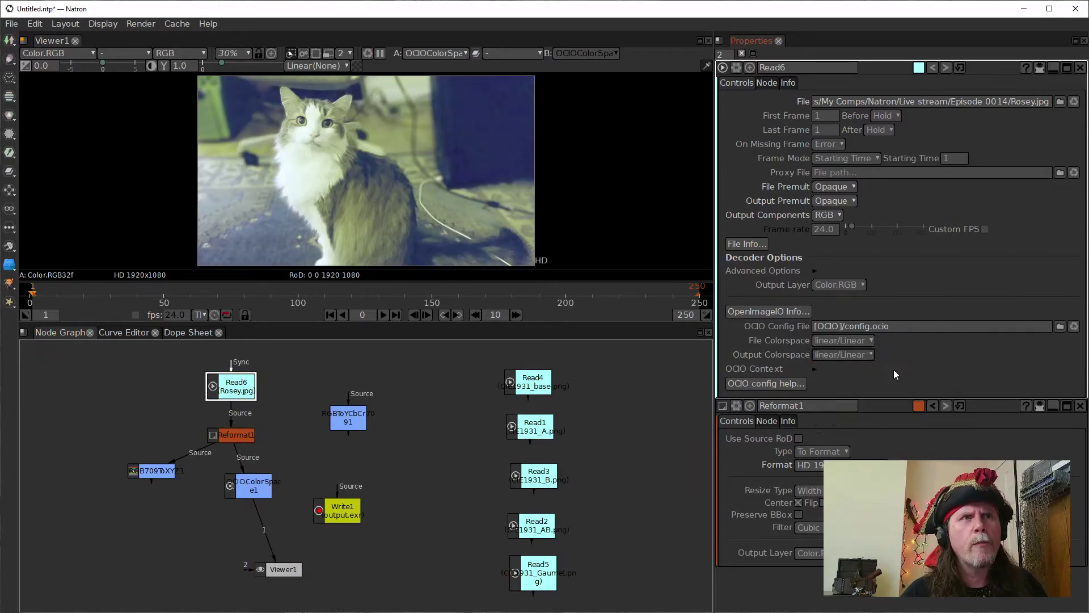
Set the File Colorspace of Read6 to sRGB and show the RGB709ToXYZ1 result in the viewer.
click(845, 340)
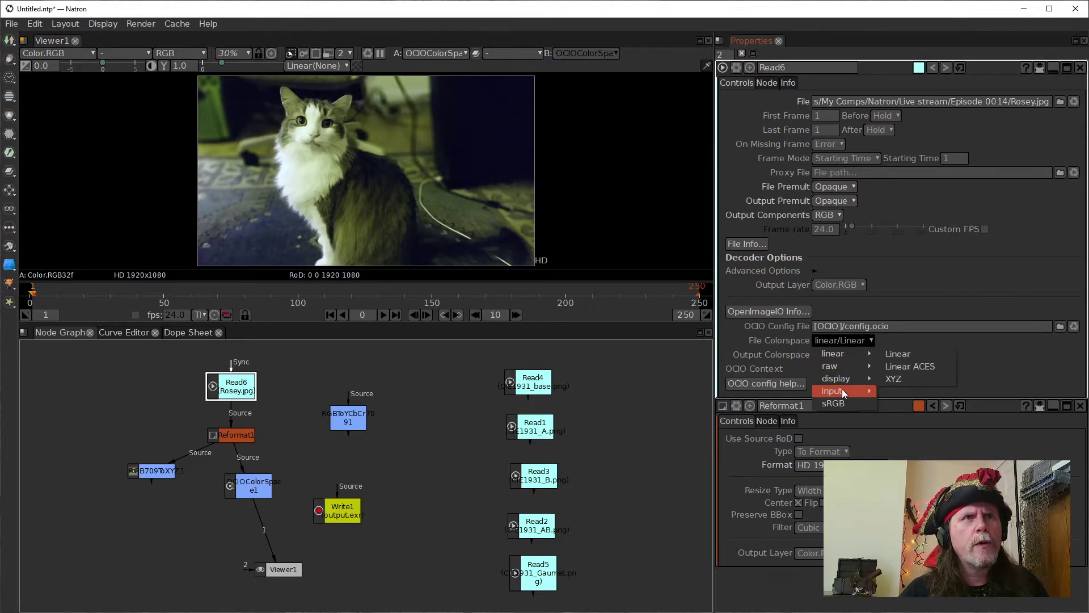
click(833, 403)
click(152, 471)
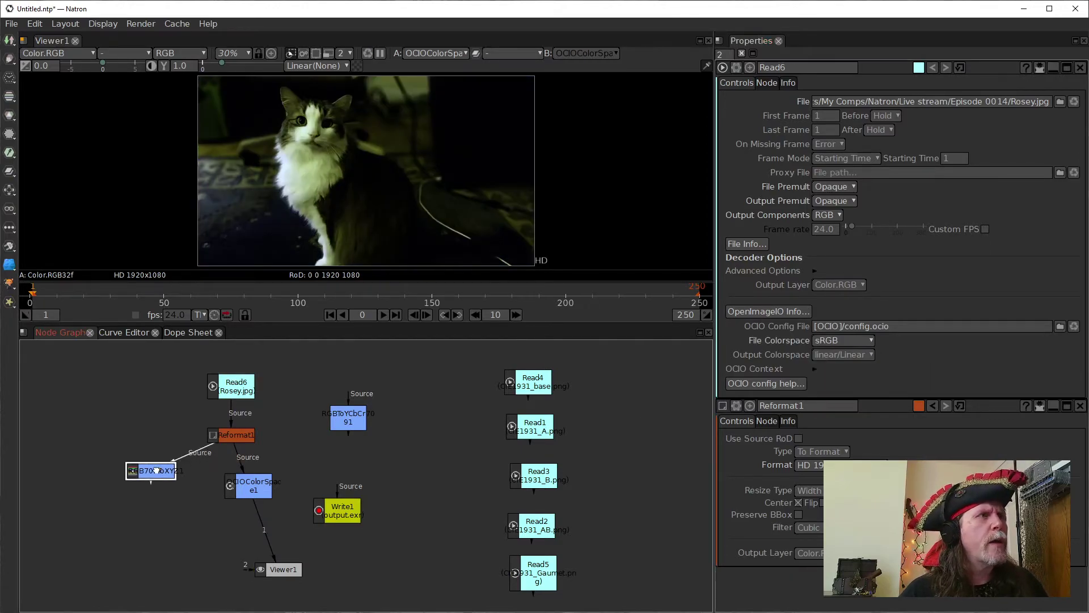
key(1)
Show Reformat1 in the viewer and set the viewer's display colorspace to sRGB.
click(236, 435)
key(1)
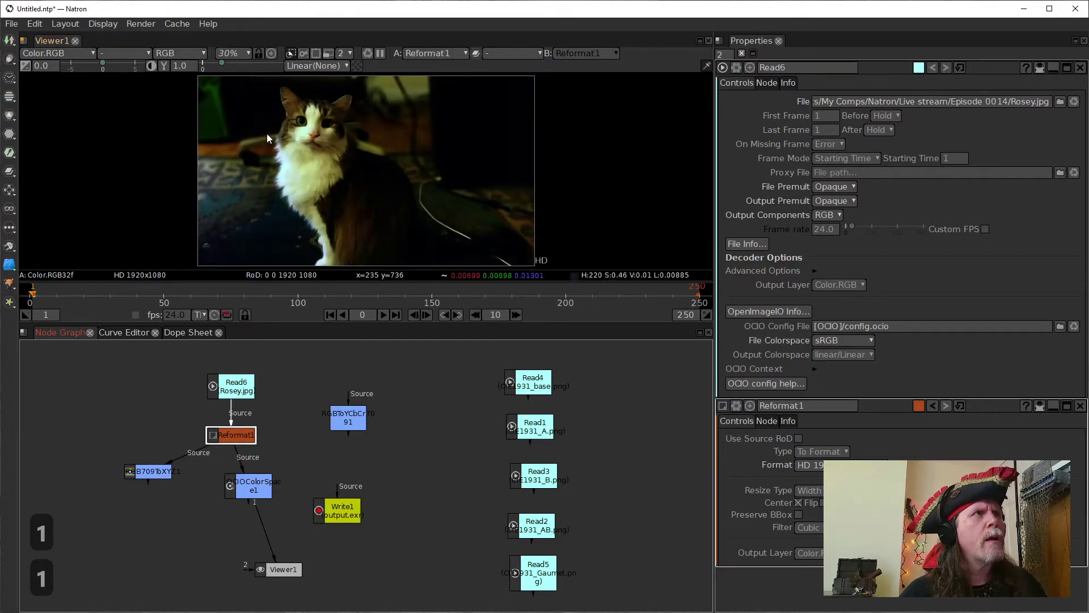
click(315, 65)
click(324, 91)
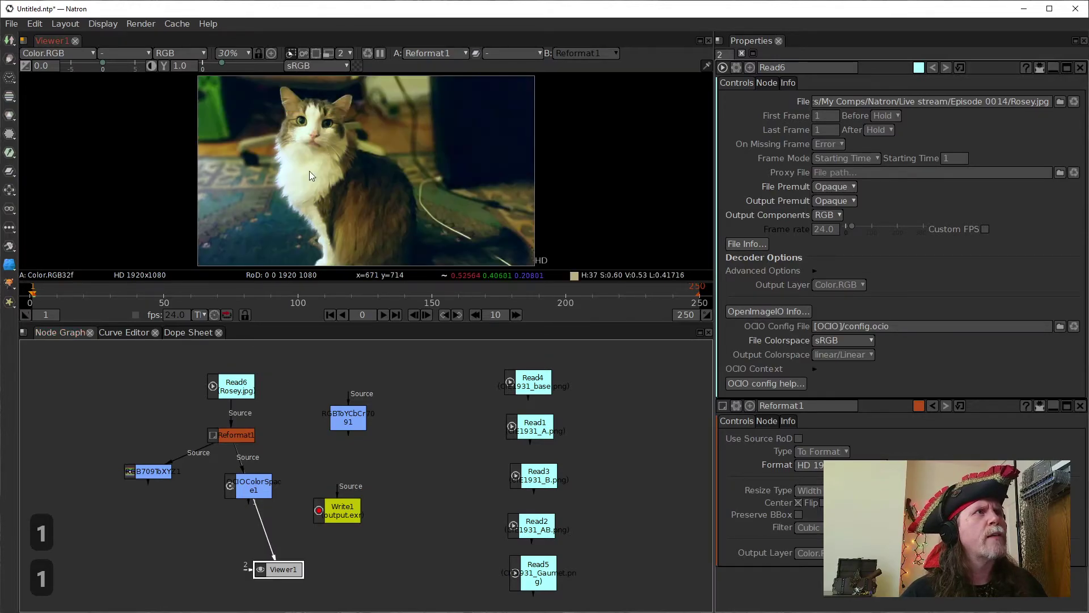
Alternate the viewer between RGB709ToXYZ1 and OCIOColorSpace1 to compare the two XYZ images under the sRGB display colorspace.
click(163, 478)
key(1)
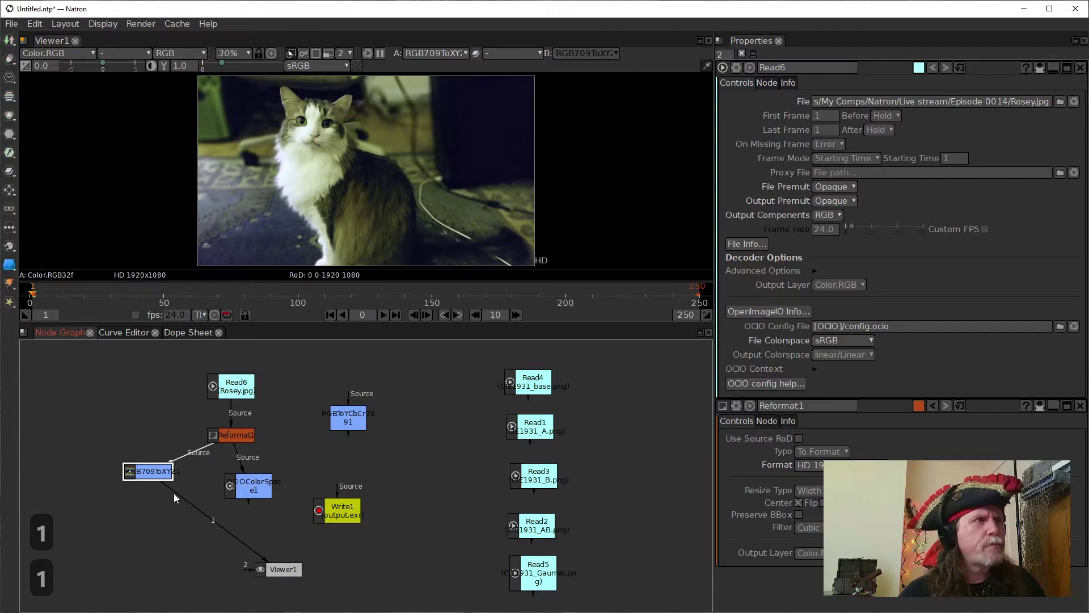
click(245, 483)
key(1)
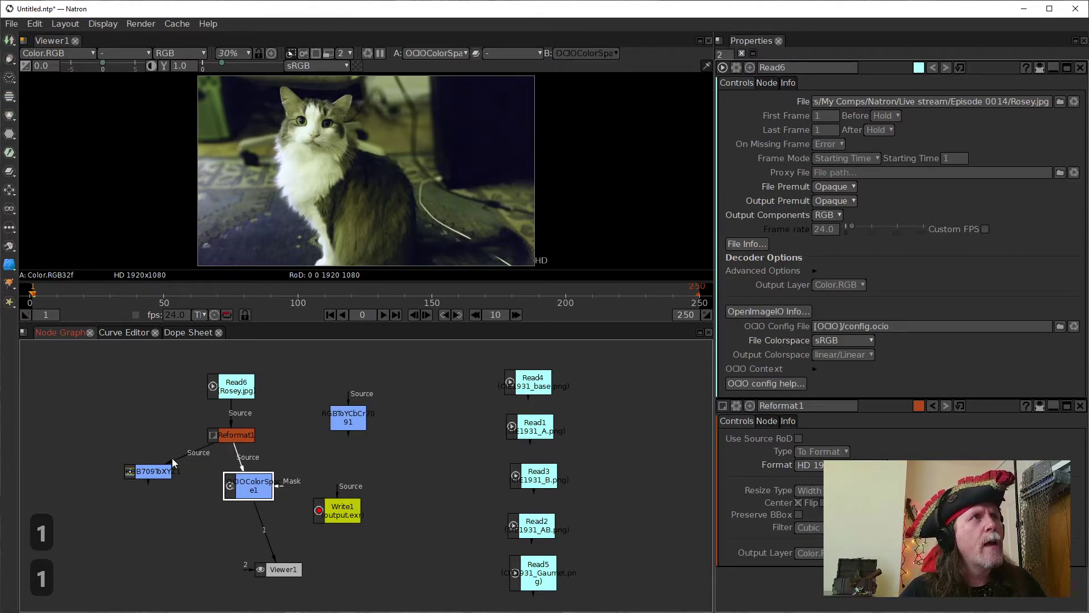
click(167, 475)
key(1)
click(233, 490)
key(1)
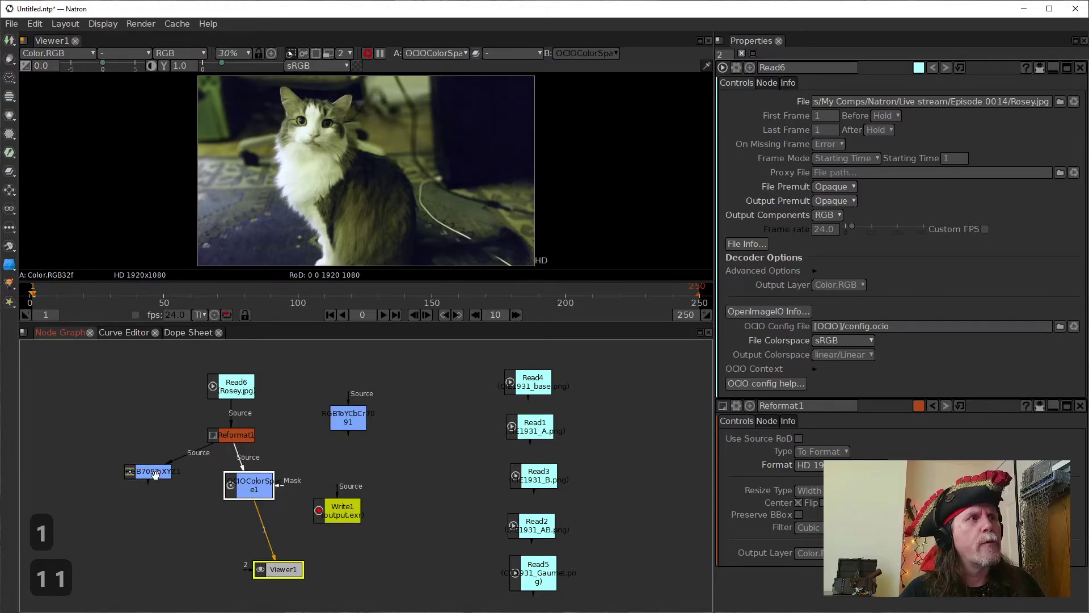
click(155, 475)
key(1)
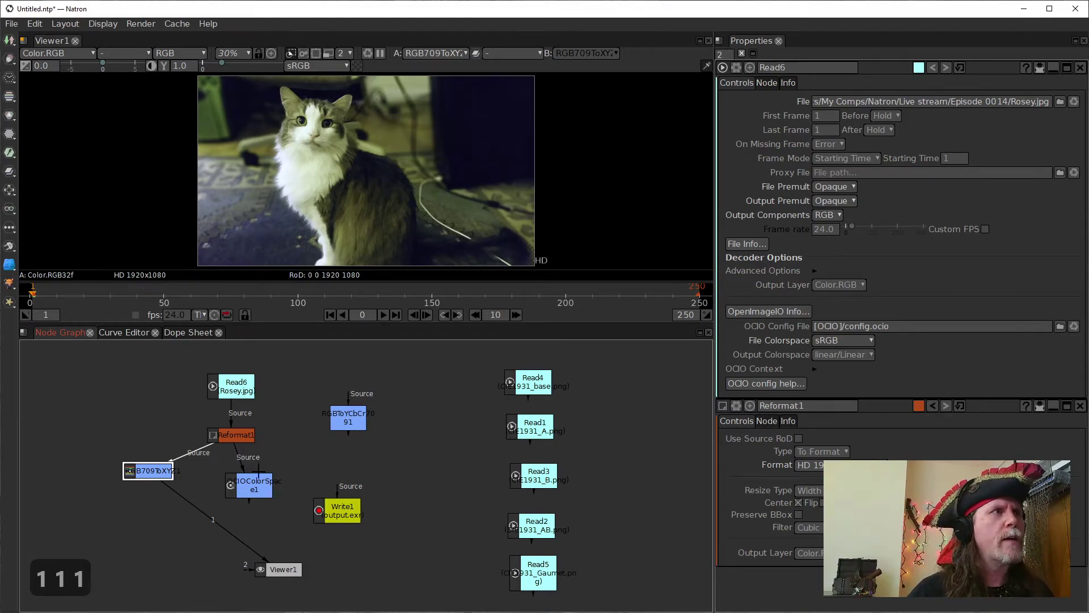
click(250, 481)
key(1)
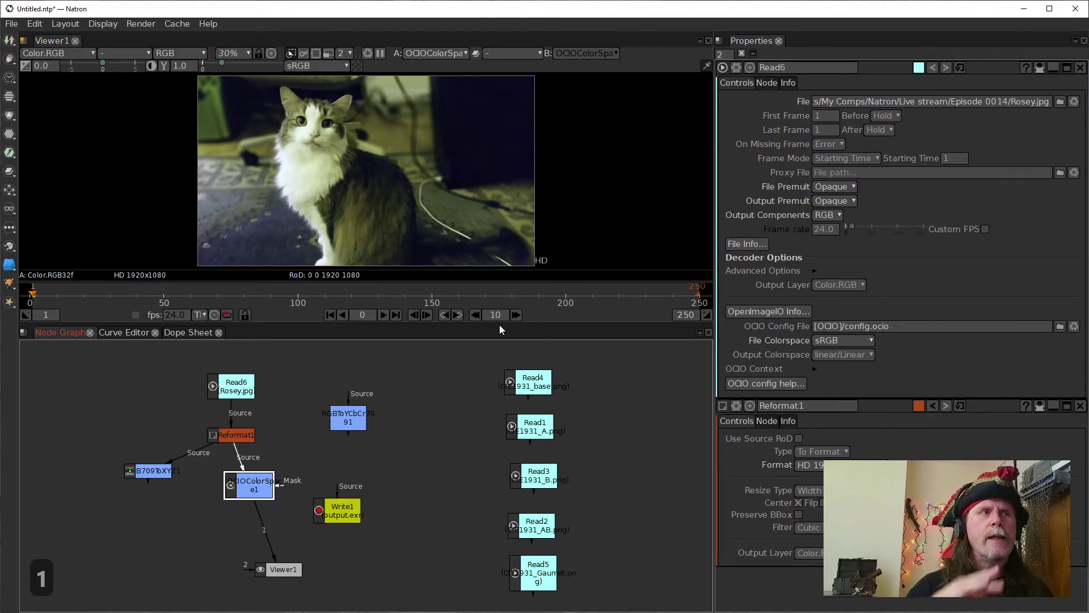
click(150, 471)
key(1)
click(263, 488)
key(1)
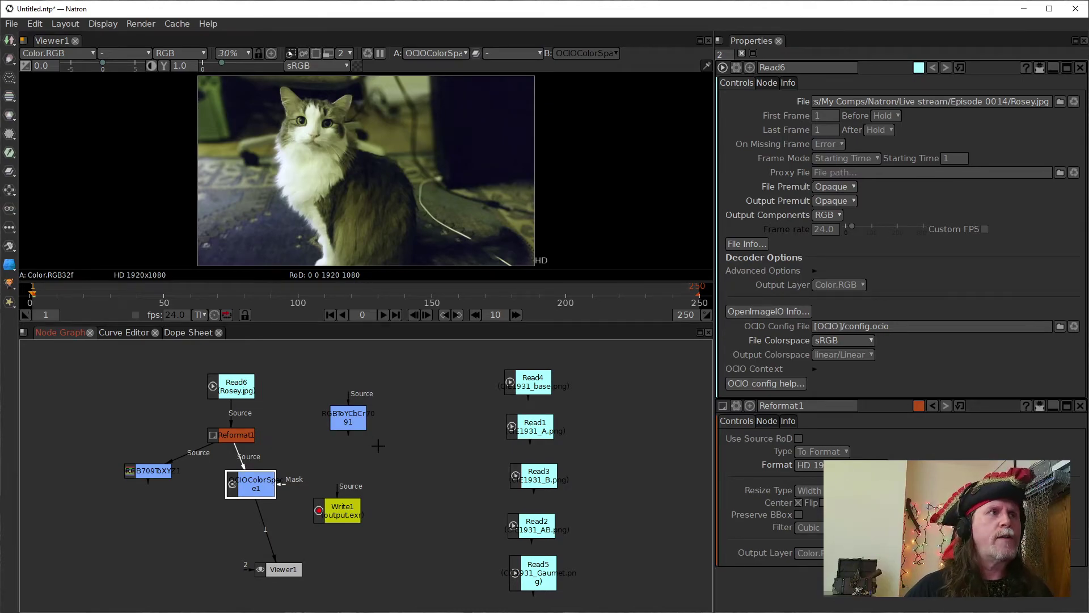
Open the settings of OCIOColorSpace1 and RGB709ToXYZ1, and reposition OCIOColorSpace1 straight below Reformat1.
double_click(258, 491)
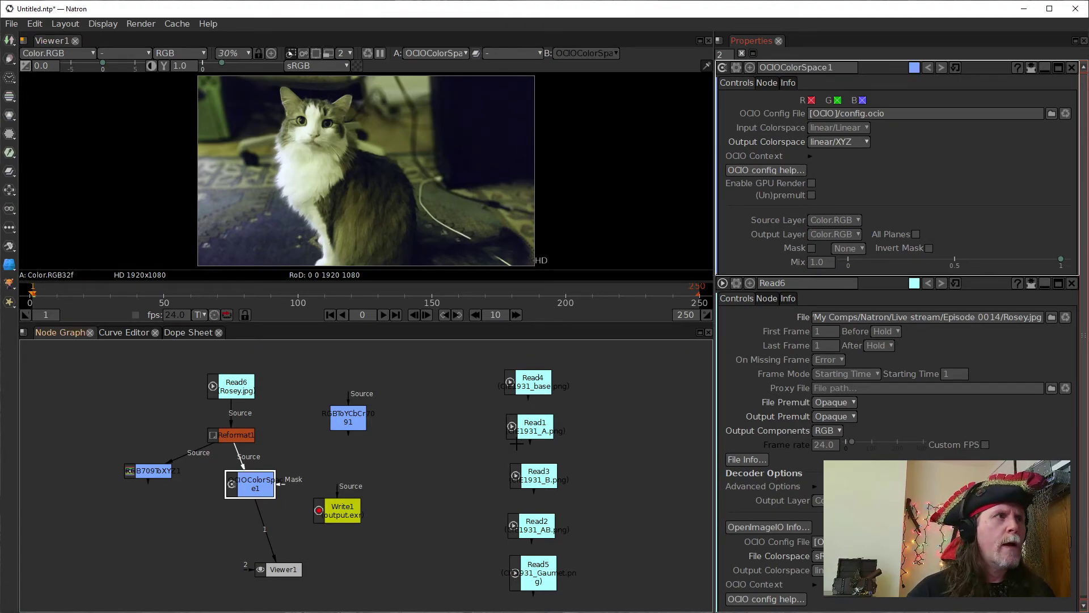
double_click(157, 474)
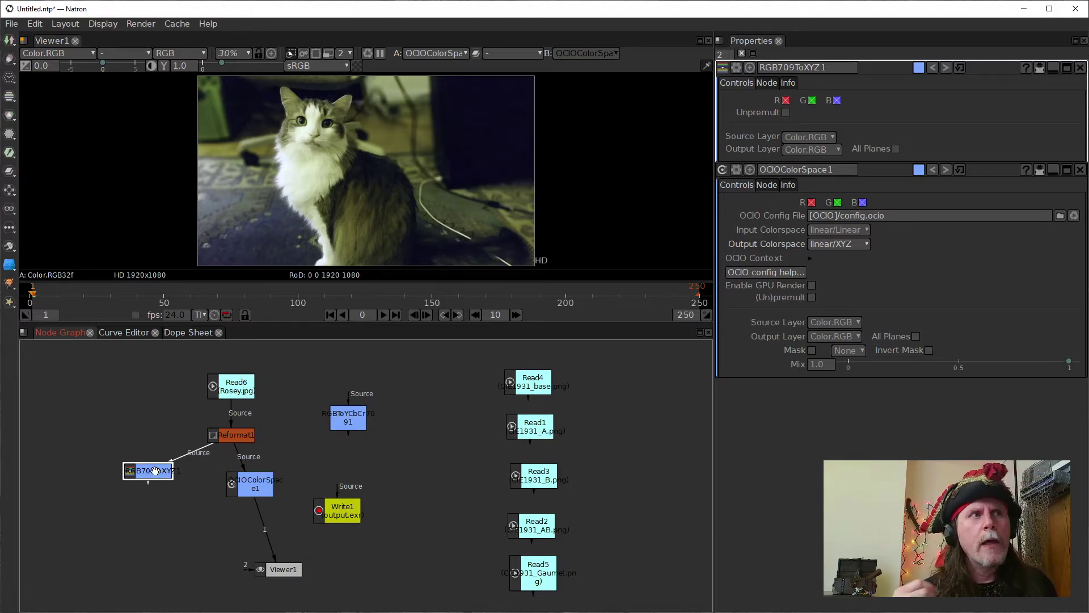
drag(156, 478, 161, 474)
drag(266, 478, 241, 502)
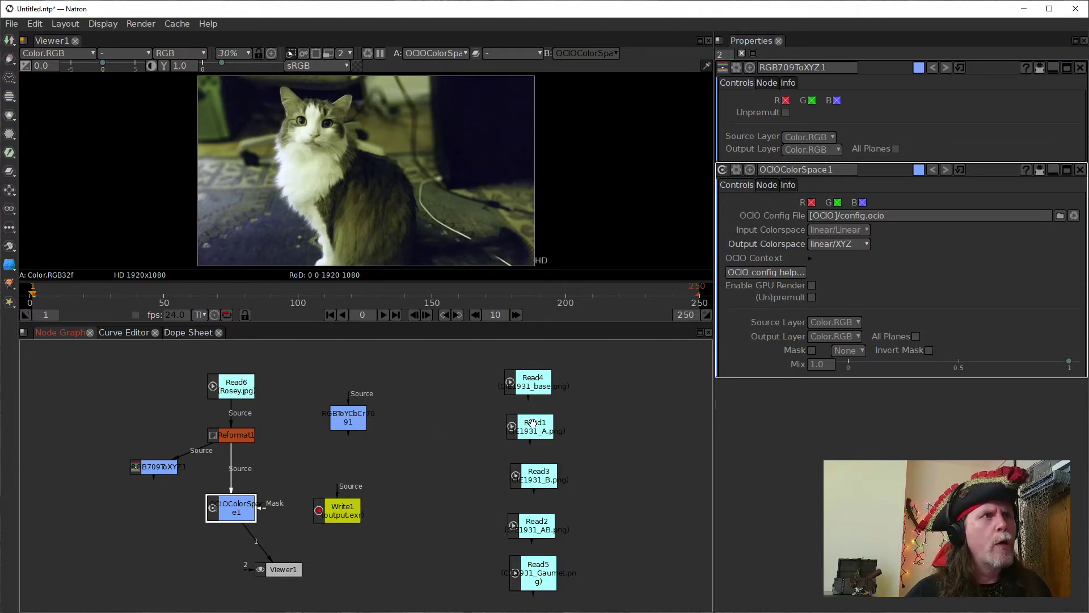
View the chromaticity diagrams CIE1931_base.png from Read4 and CIE1931_AB.png from Read2.
click(535, 390)
key(1)
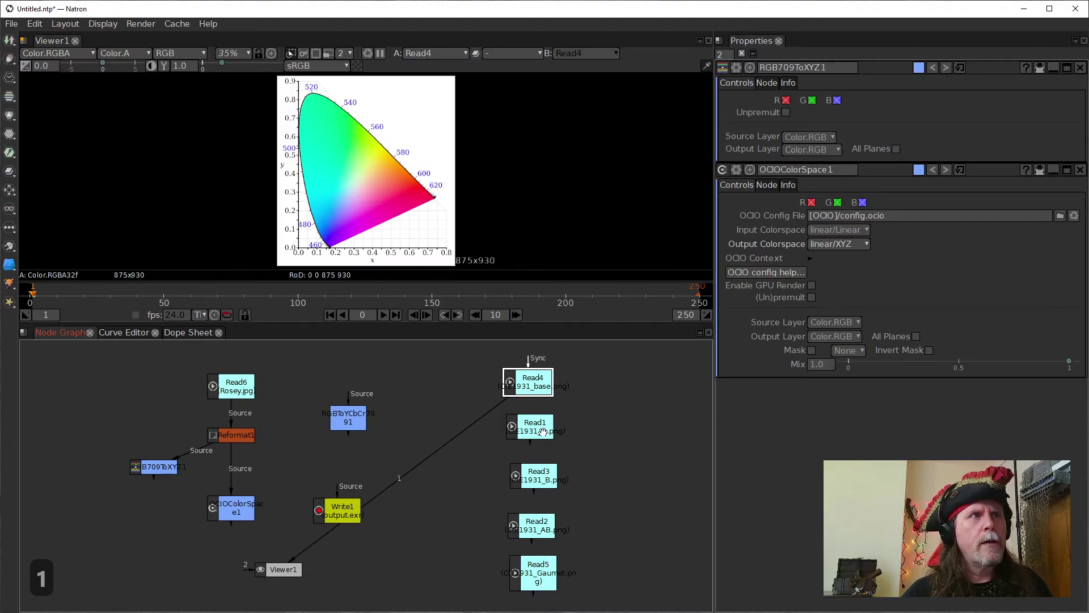
click(533, 527)
key(1)
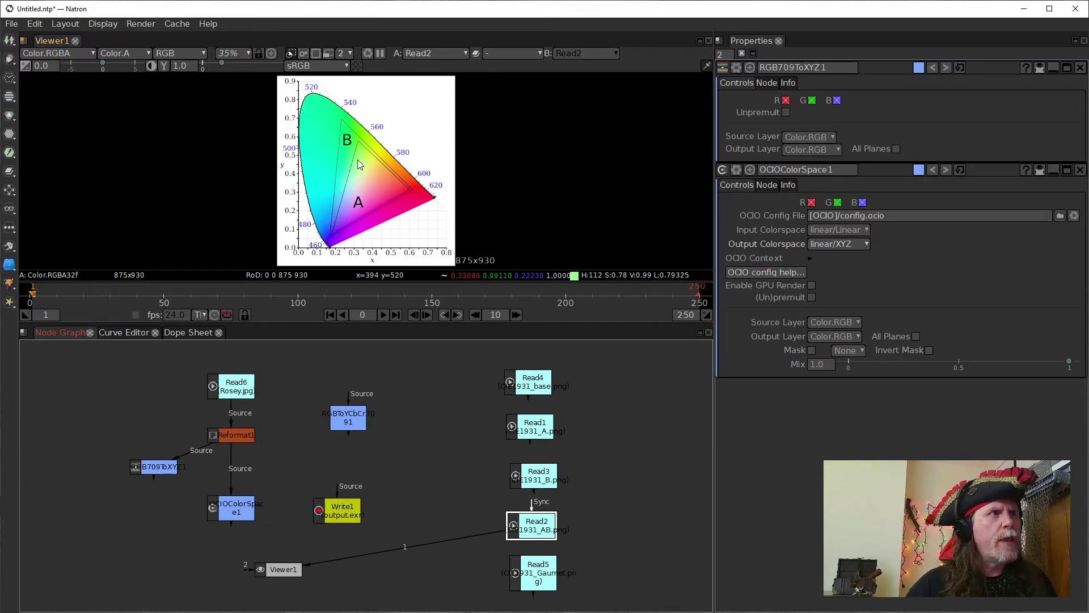
Insert a Quantize node directly after Reformat1.
click(236, 435)
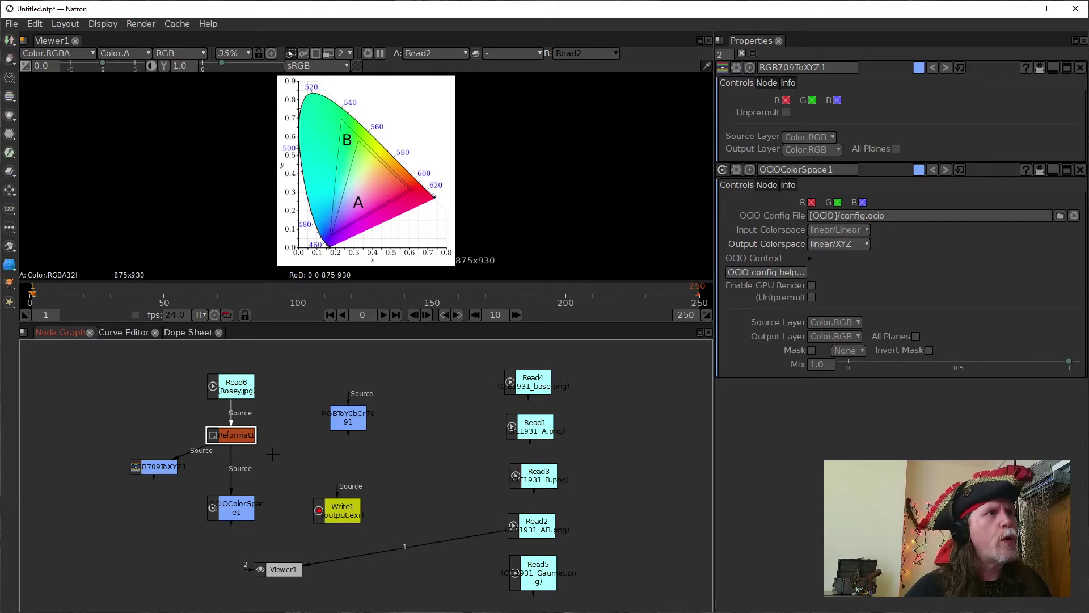
right_click(273, 454)
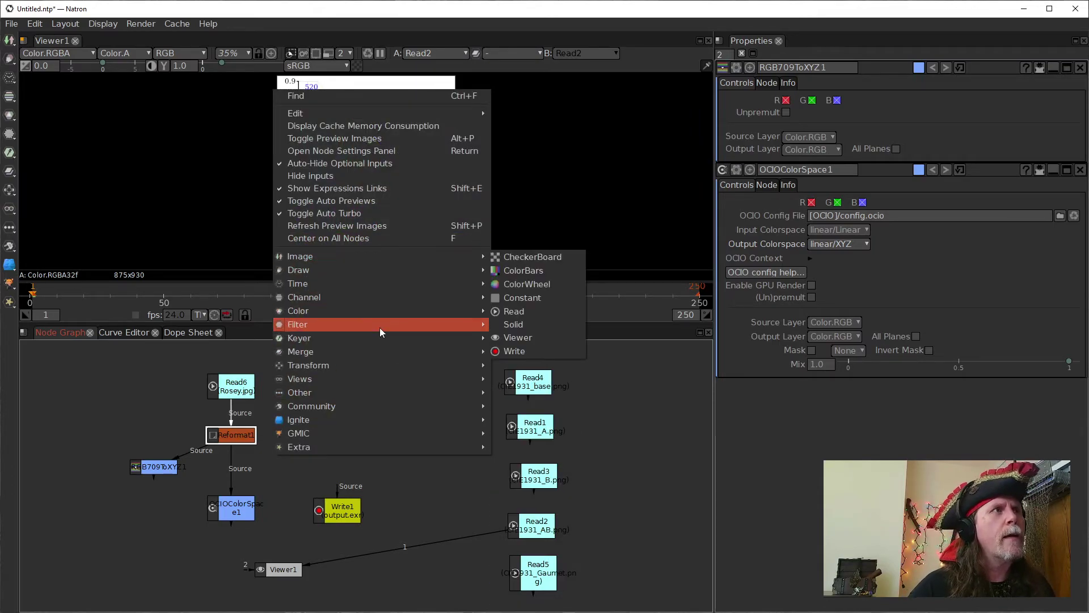
mouse_move(315, 312)
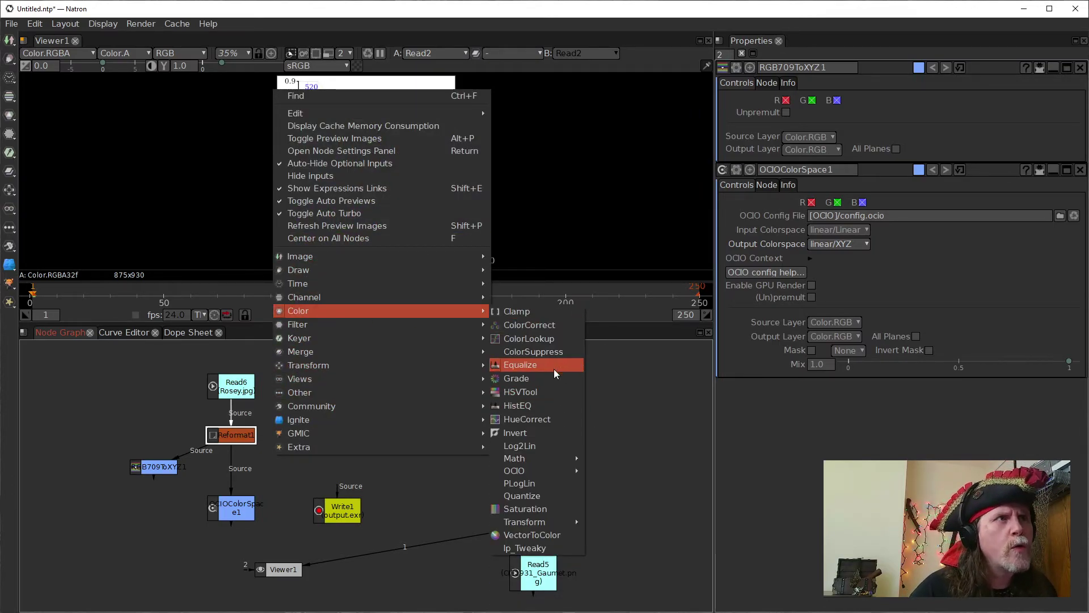
click(554, 492)
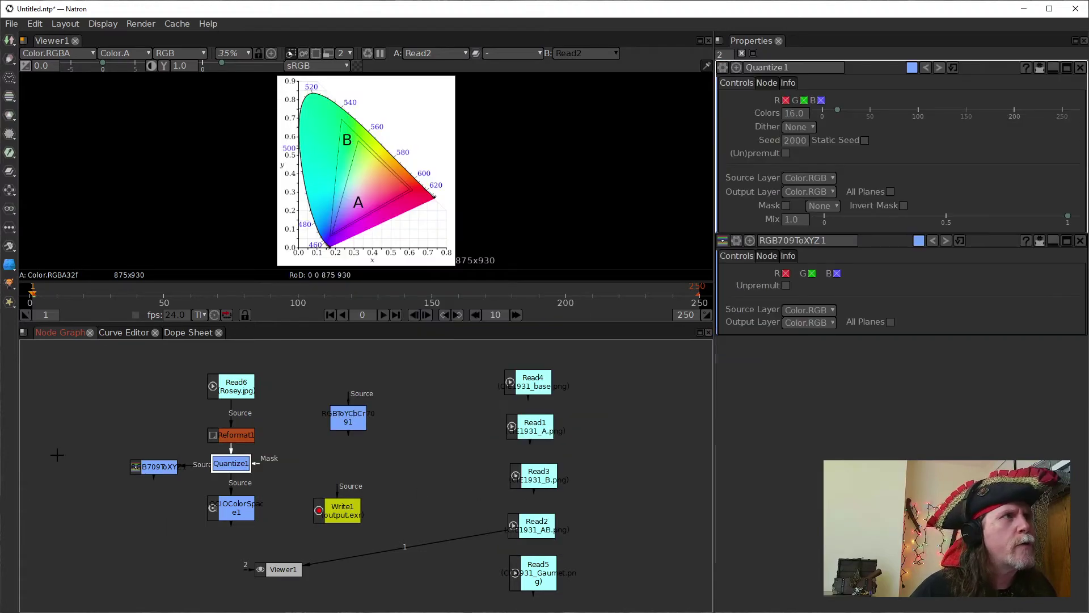
Shift RGB709ToXYZ1 slightly lower and connect Viewer1 to OCIOColorSpace1 to show the quantized image.
drag(172, 464, 172, 488)
drag(335, 568, 243, 511)
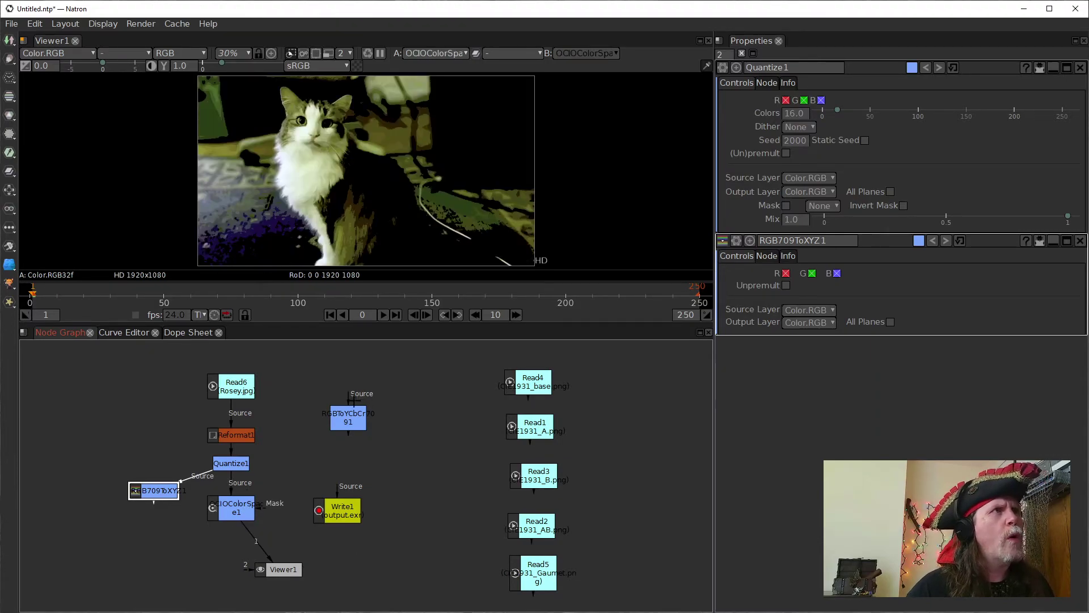
click(230, 463)
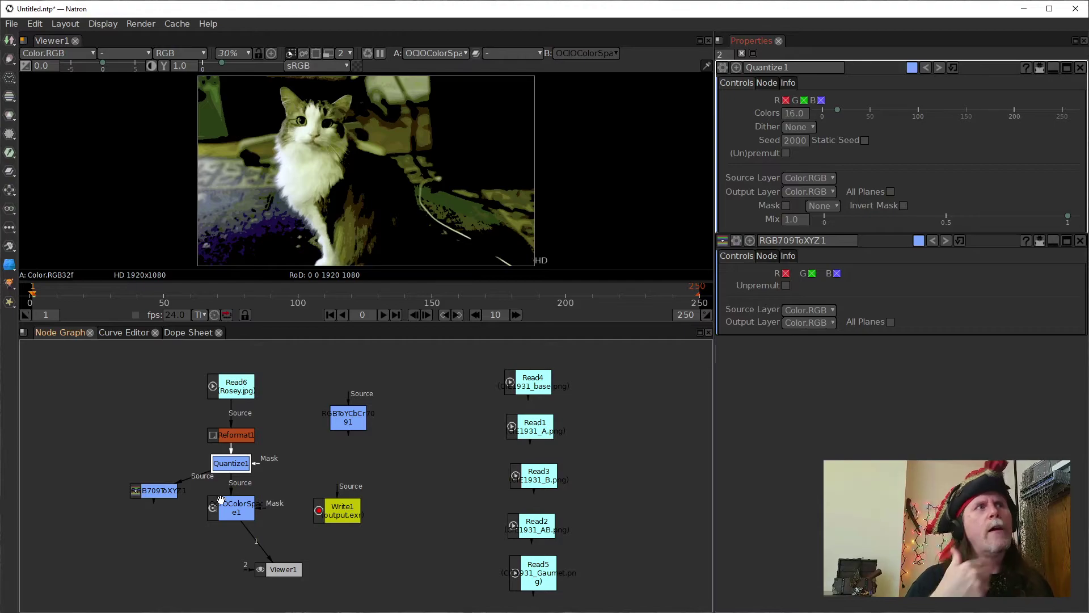
click(243, 511)
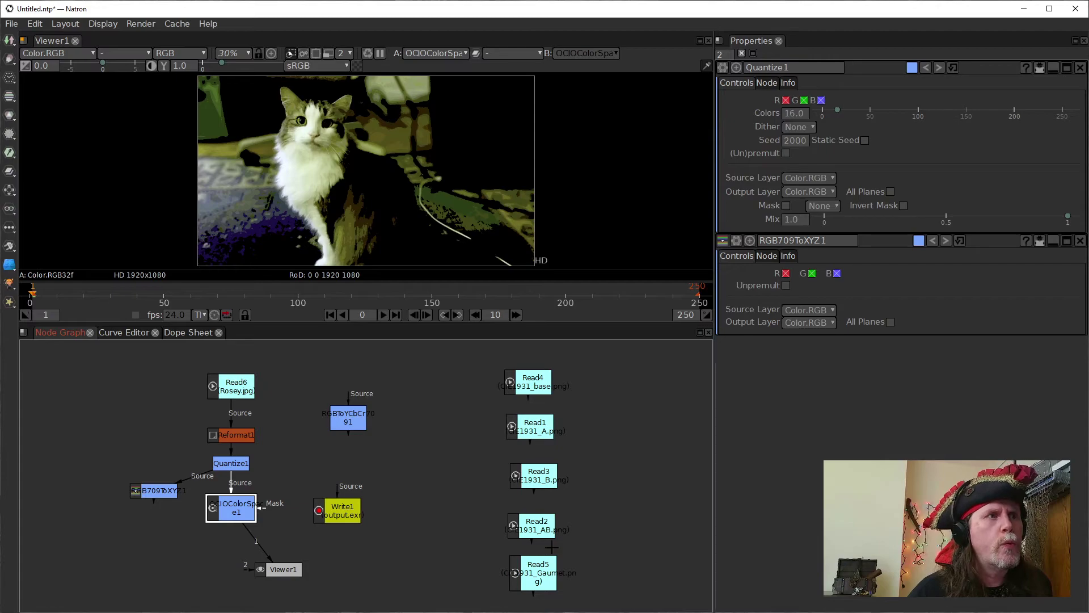
Show the base CIE 1931 diagram from Read4 in the viewer.
click(522, 383)
key(1)
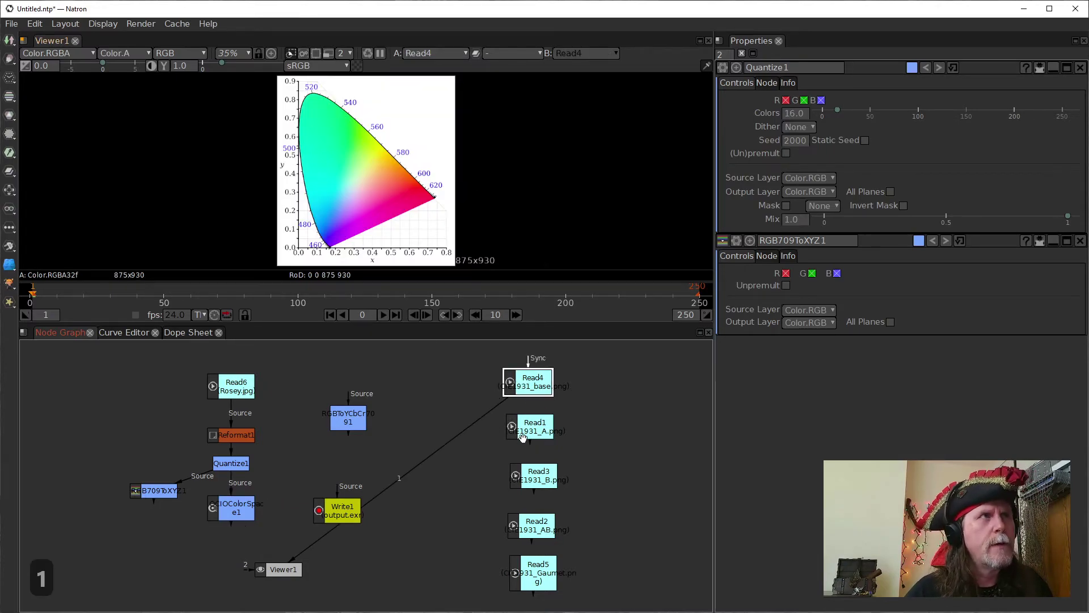
Show the CIE1931_AB.png diagram from Read2 in the viewer and open the OCIOColorSpace1 settings.
click(540, 522)
key(1)
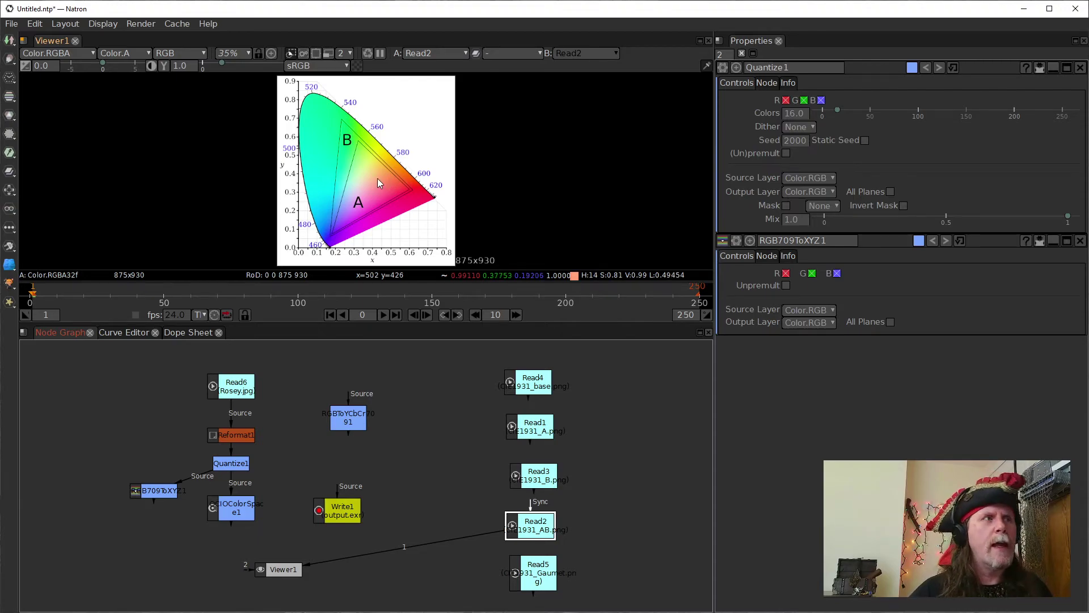
double_click(224, 519)
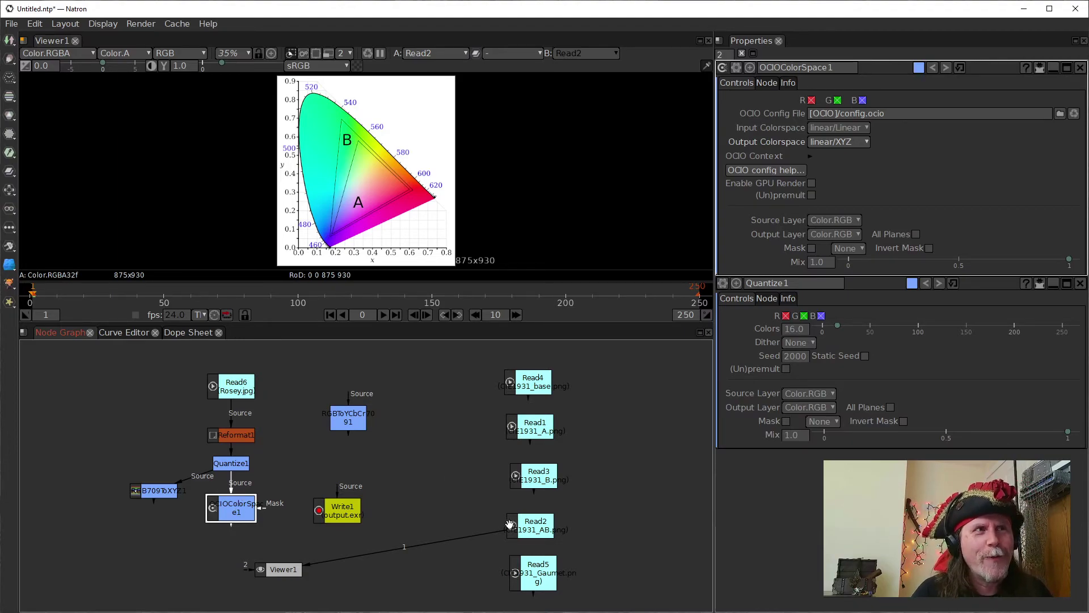
Open the Quantize1 settings and connect Viewer1 to Quantize1 to show the quantized cat image.
click(237, 464)
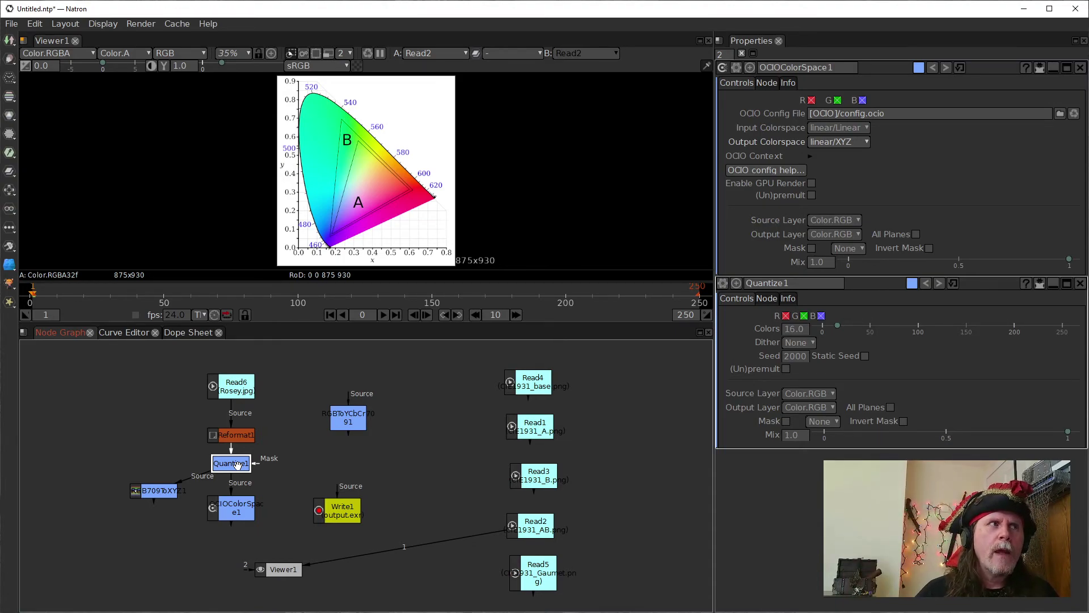
double_click(237, 464)
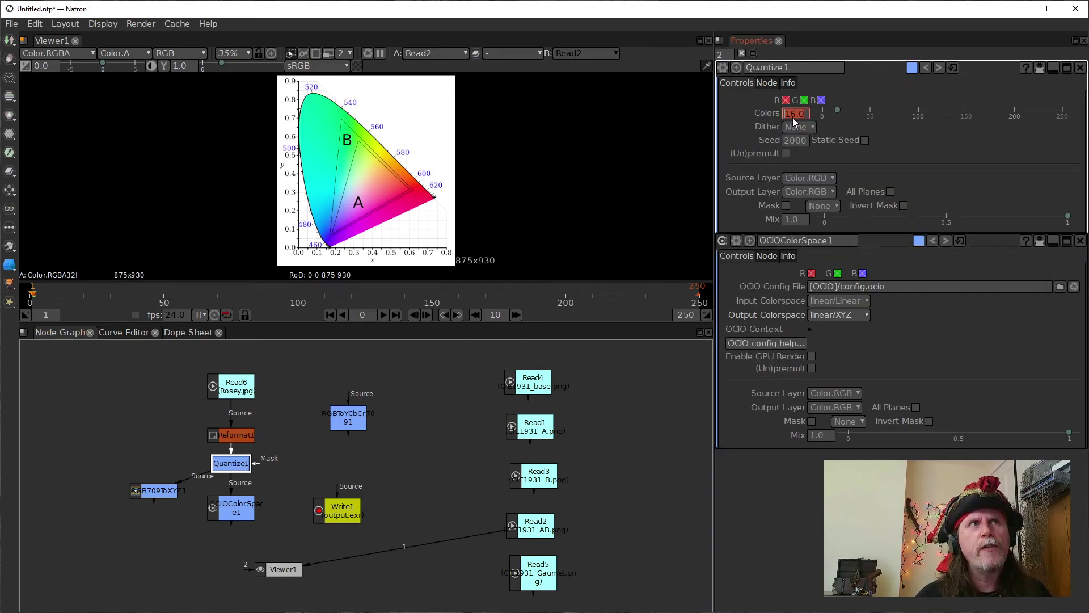
click(226, 469)
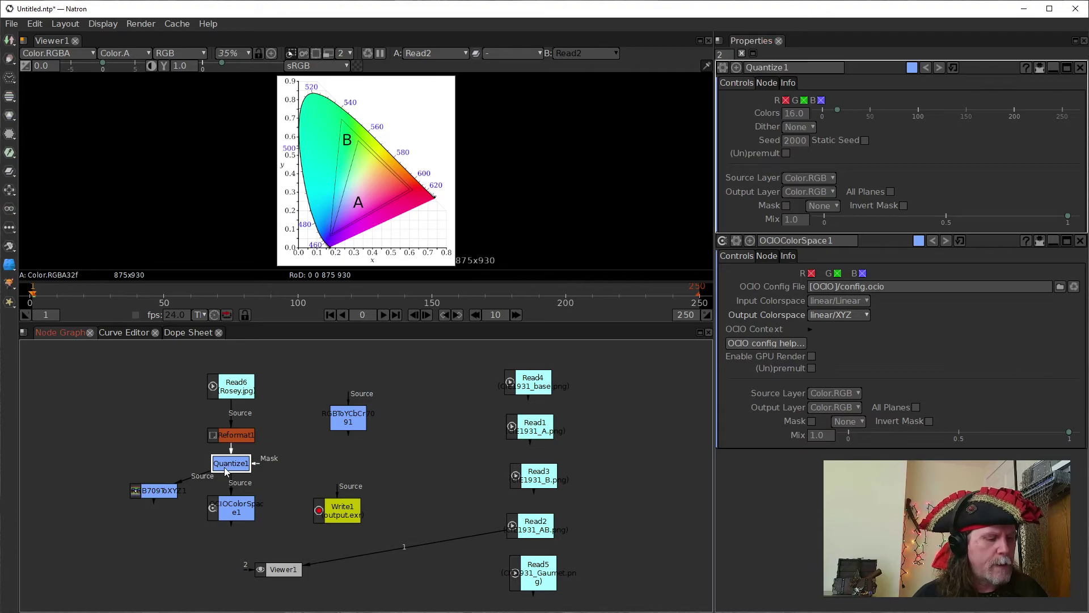
key(1)
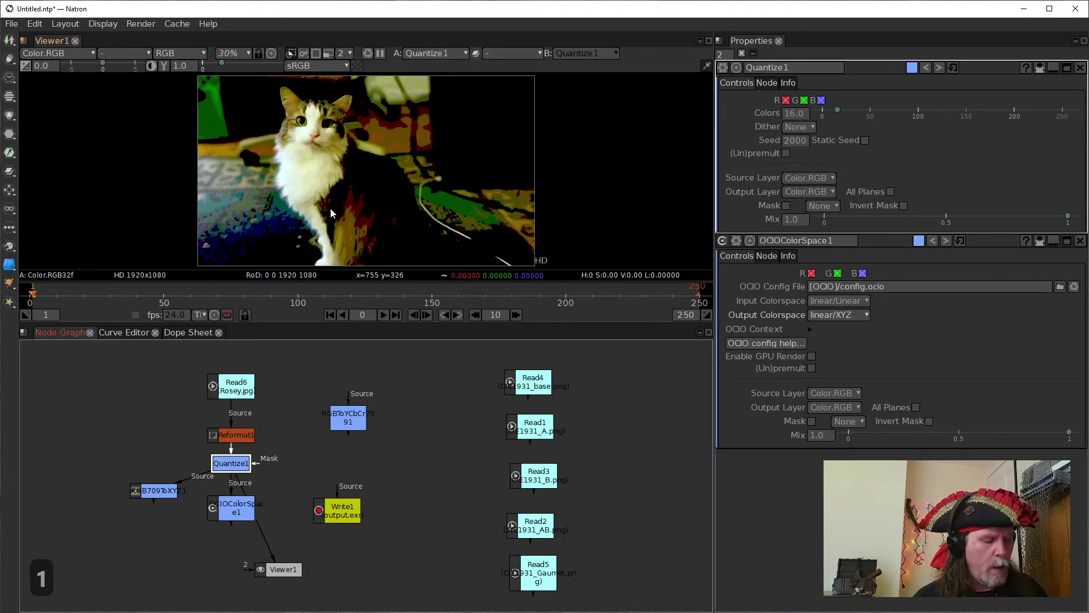
click(361, 214)
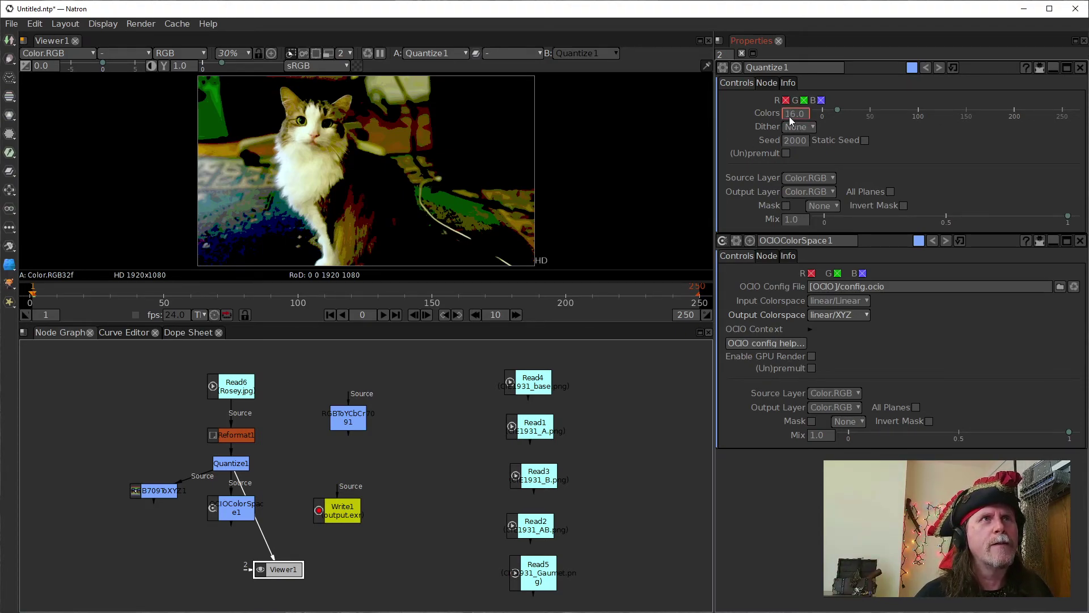
Lower Quantize1's number of colors per channel, trying 1 and settling on 2.
key(BackSpace)
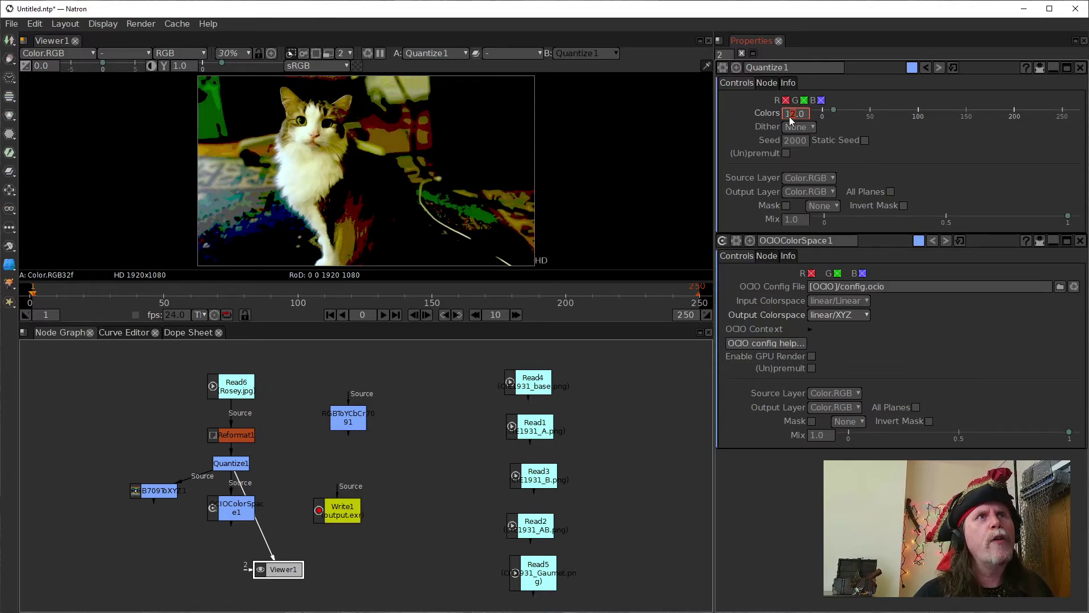
key(Down)
key(Down)
key(Down)
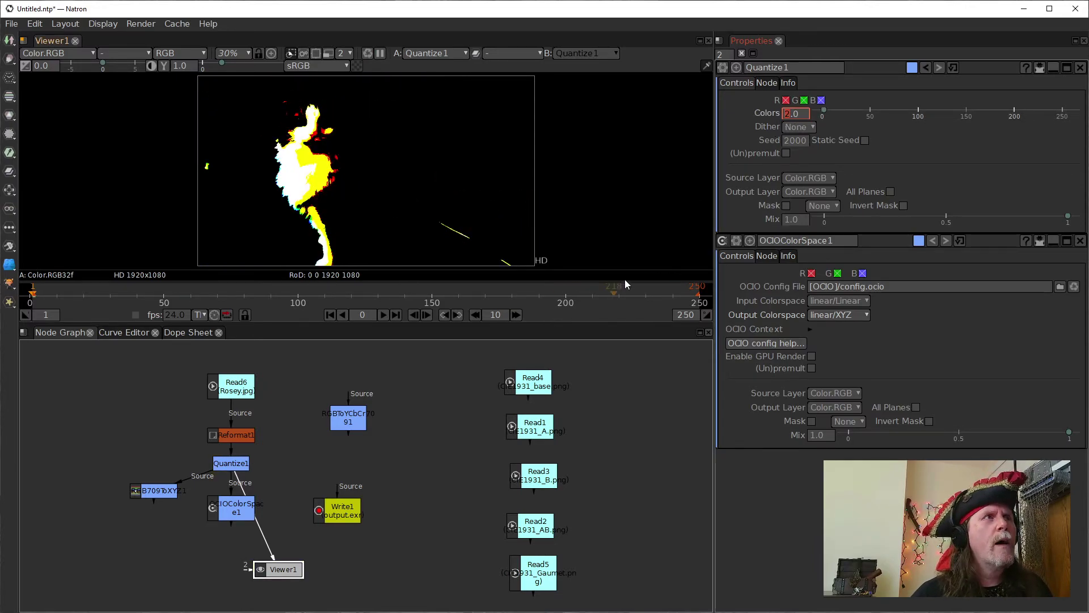
key(Down)
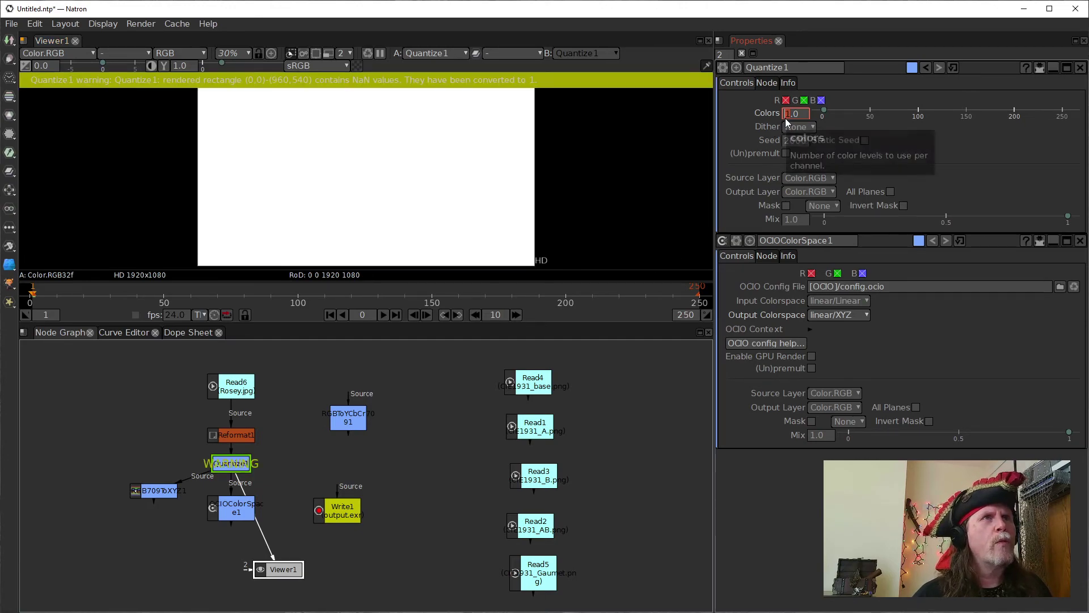
key(Up)
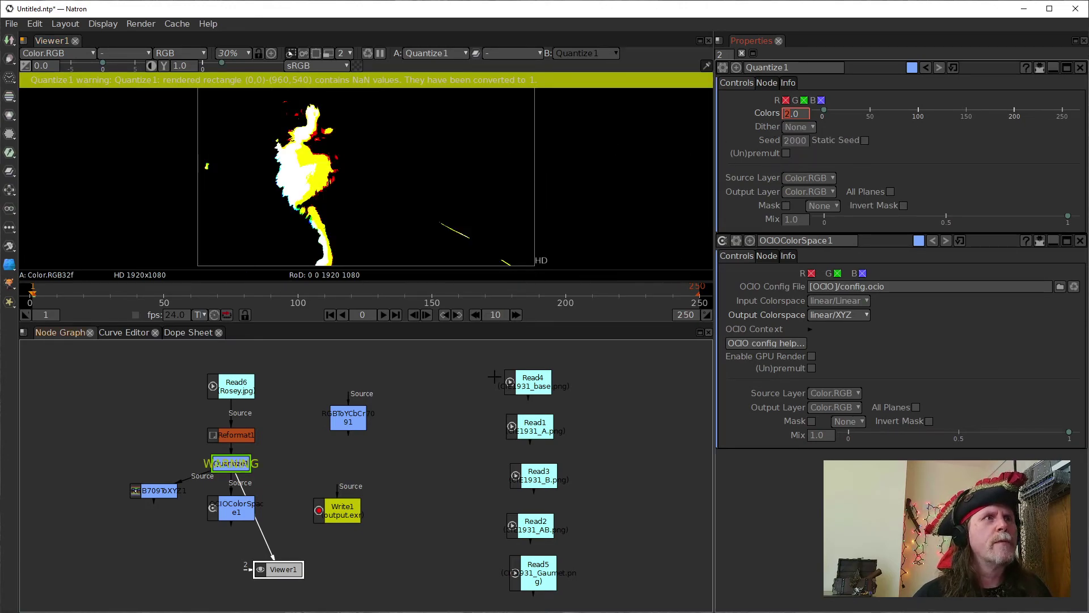
click(234, 461)
key(alt+p)
key(alt+p)
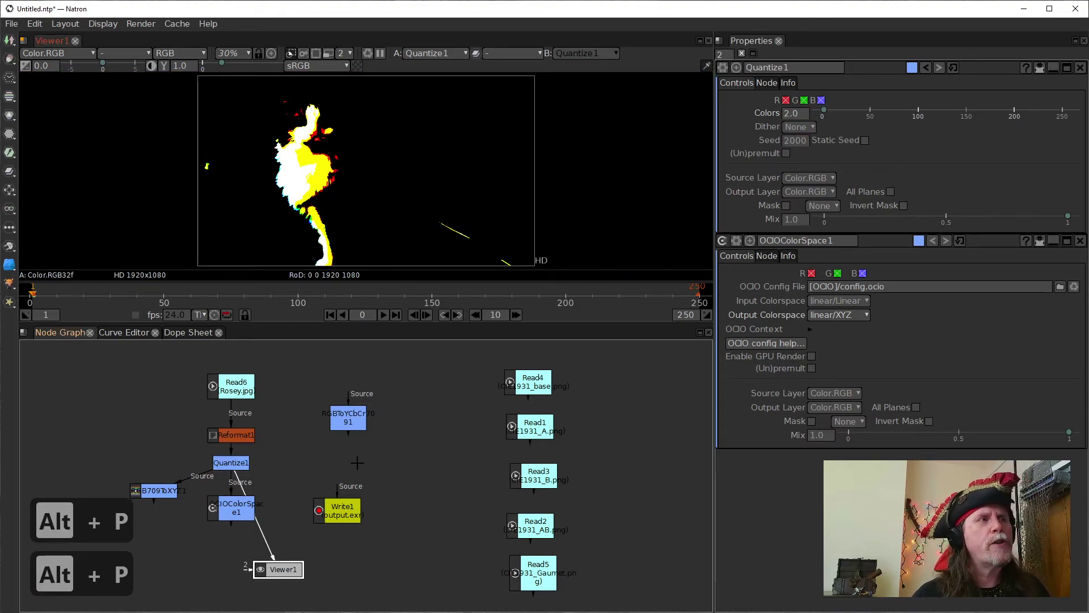
View the red, green and blue channels of the Quantize1 output one at a time.
click(370, 193)
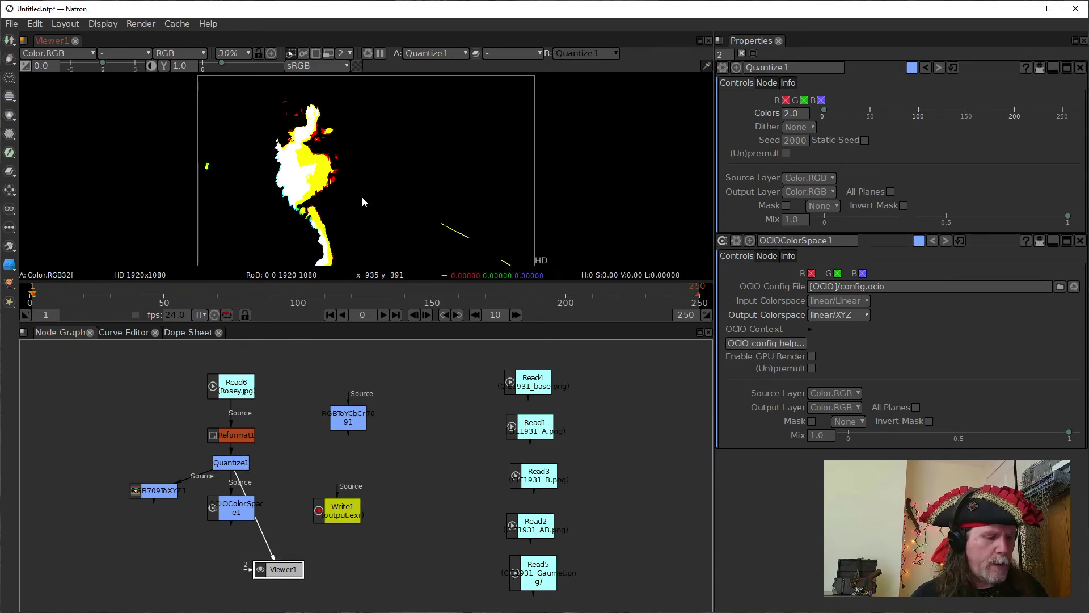
key(r)
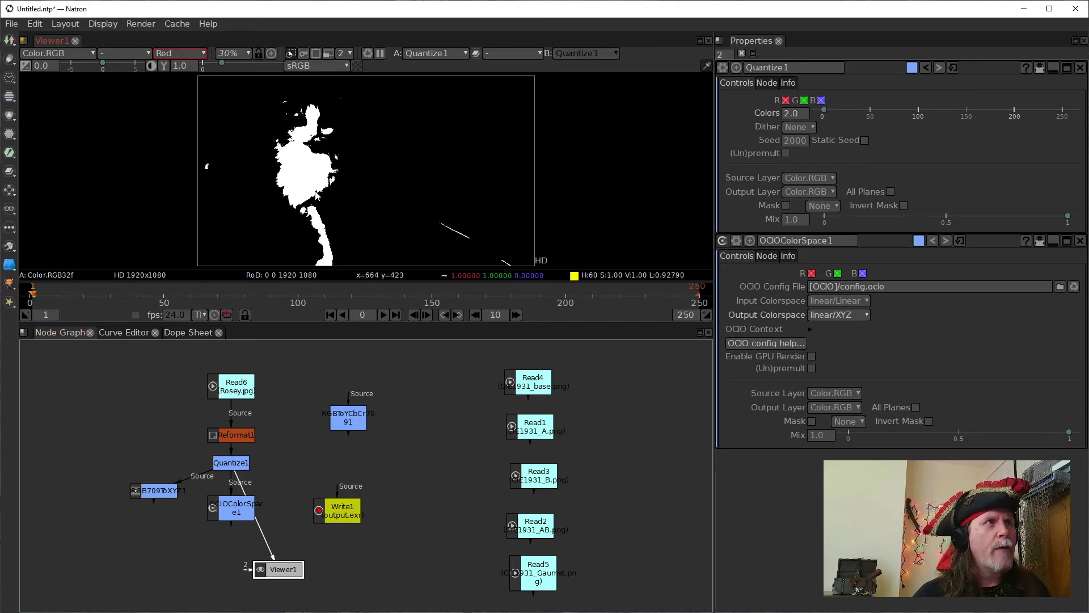
key(g)
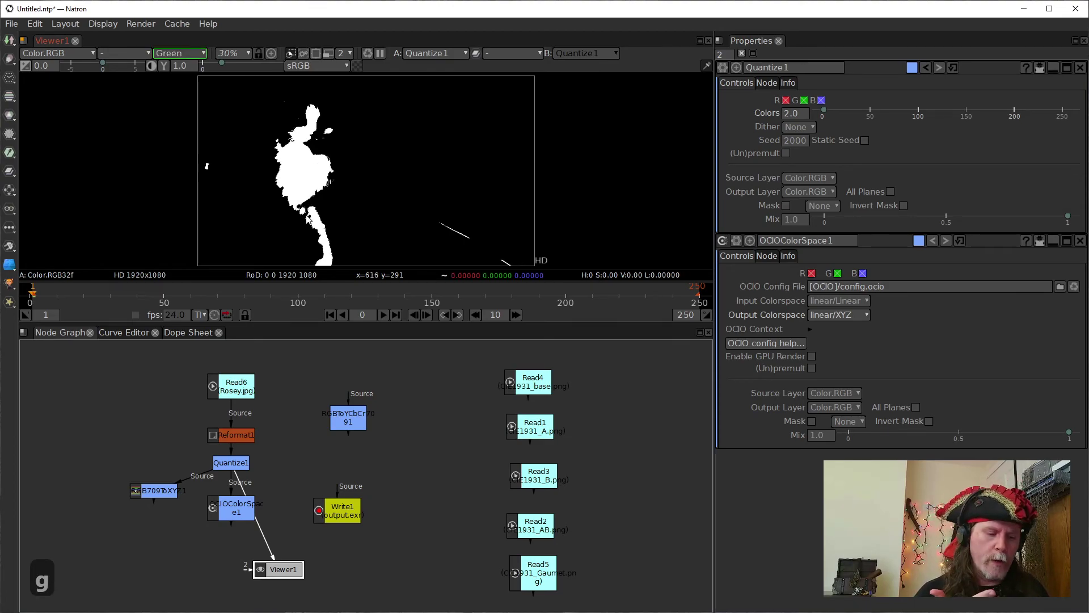
key(b)
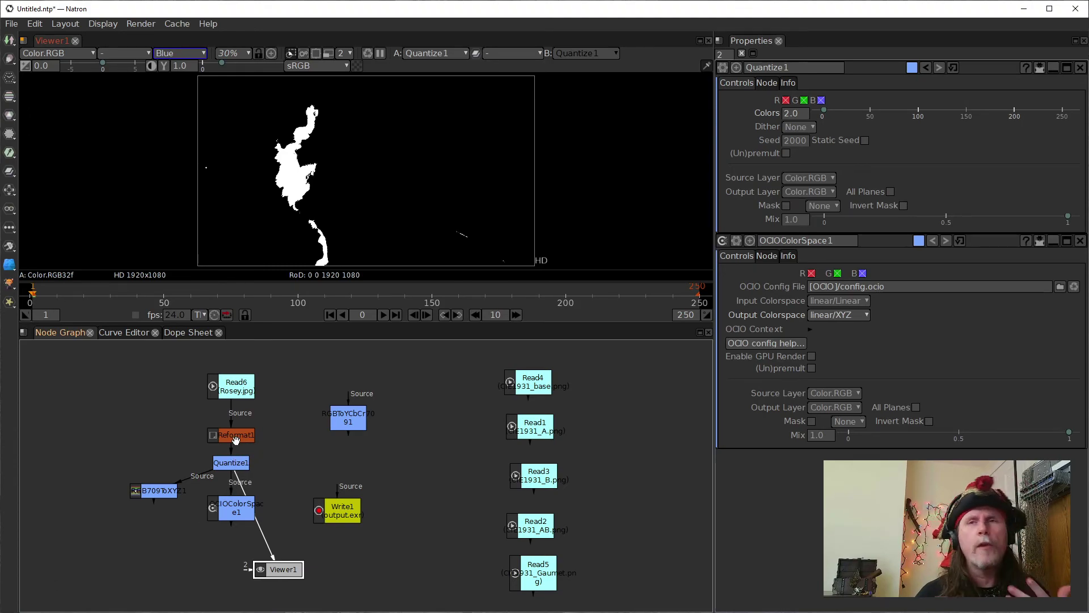
Show the OCIOColorSpace1 output in Viewer1, checking its blue channel and returning to the full RGB display.
click(239, 505)
key(1)
click(333, 189)
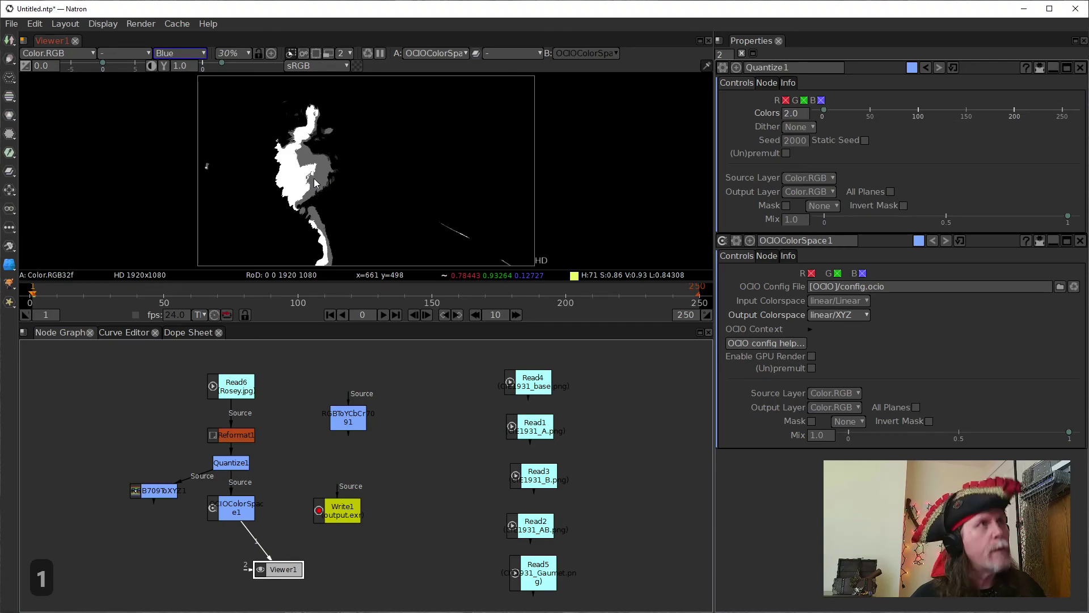
key(b)
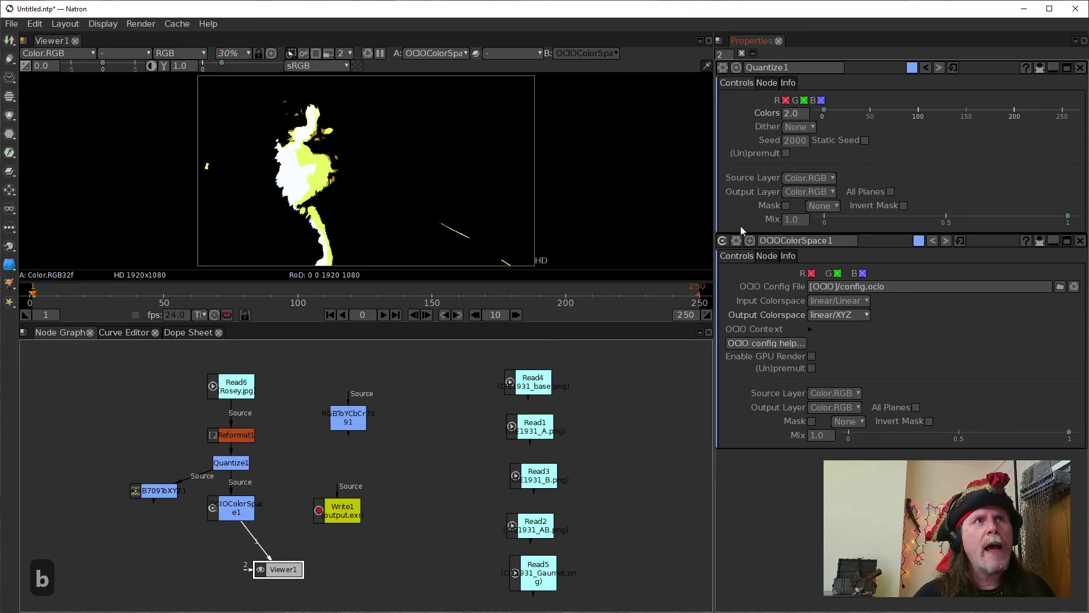
Set Quantize1's dither method to Ordered (Bayer 8x8).
click(808, 128)
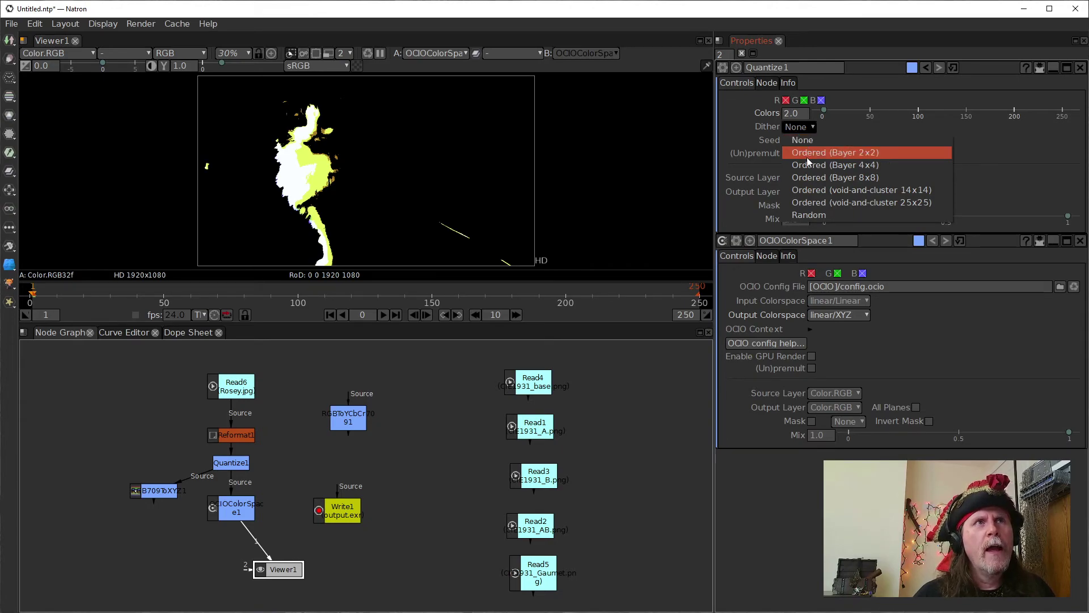
click(809, 178)
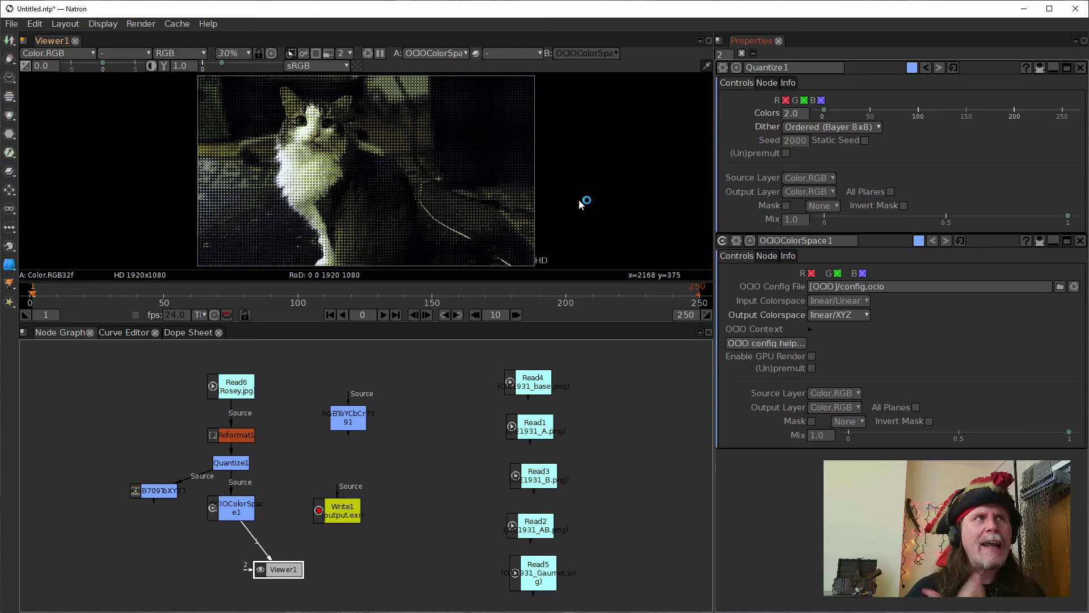
Examine the dither pattern on the cat image up close and at overview size.
scroll(391, 163, up, 6)
scroll(287, 169, up, 7)
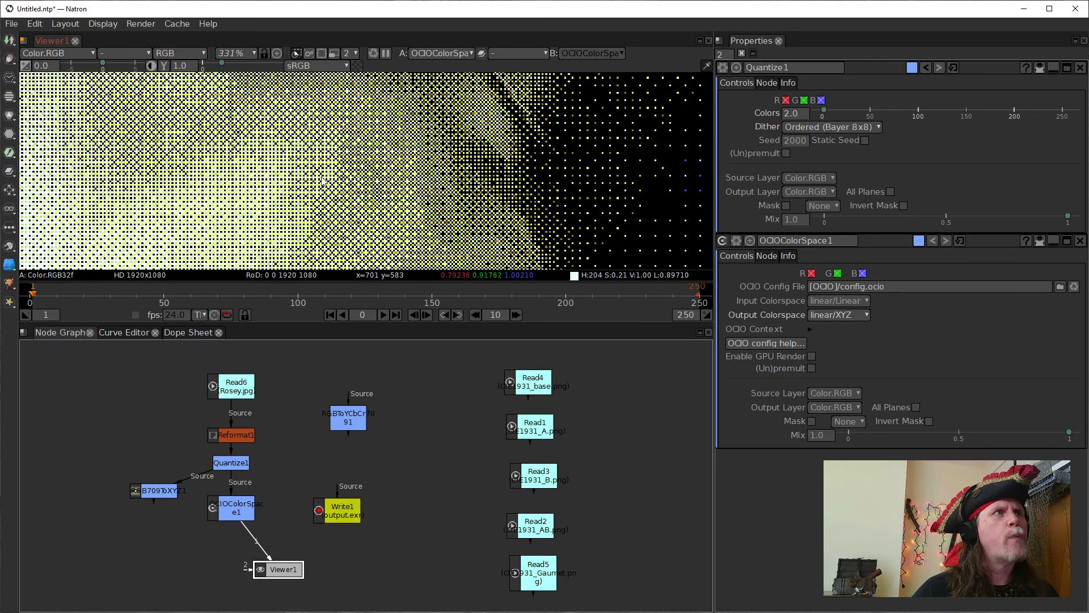
scroll(390, 165, down, 3)
scroll(389, 165, down, 5)
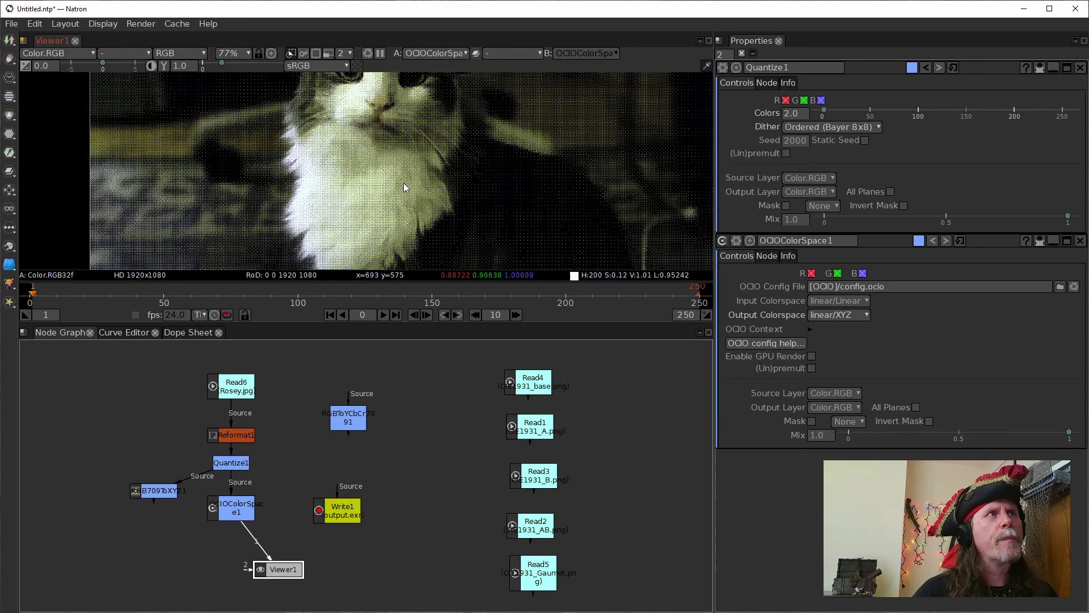
scroll(397, 204, up, 3)
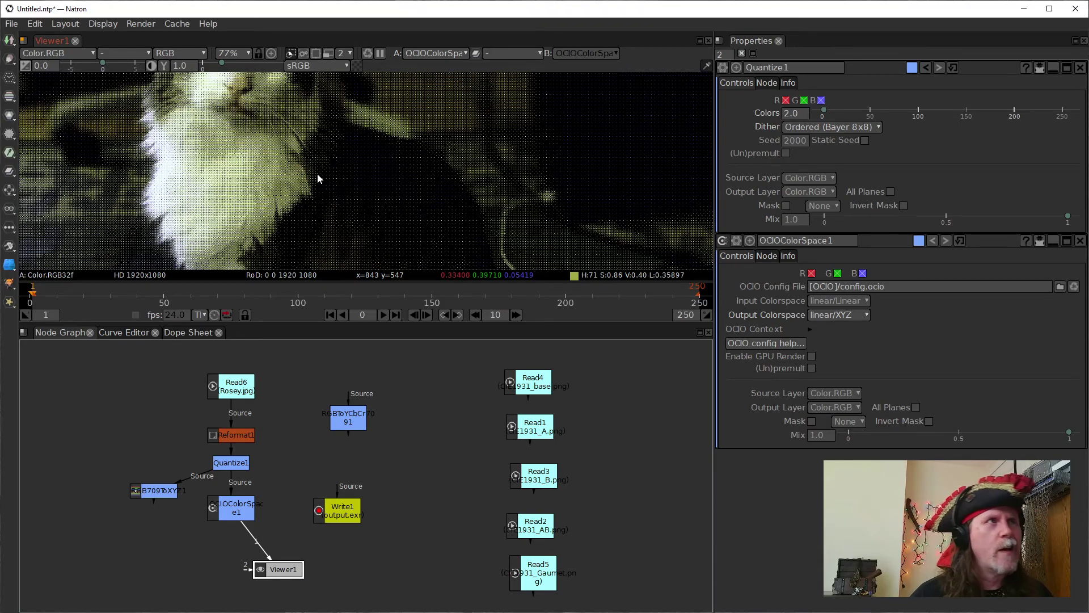
scroll(334, 193, down, 5)
scroll(397, 187, up, 3)
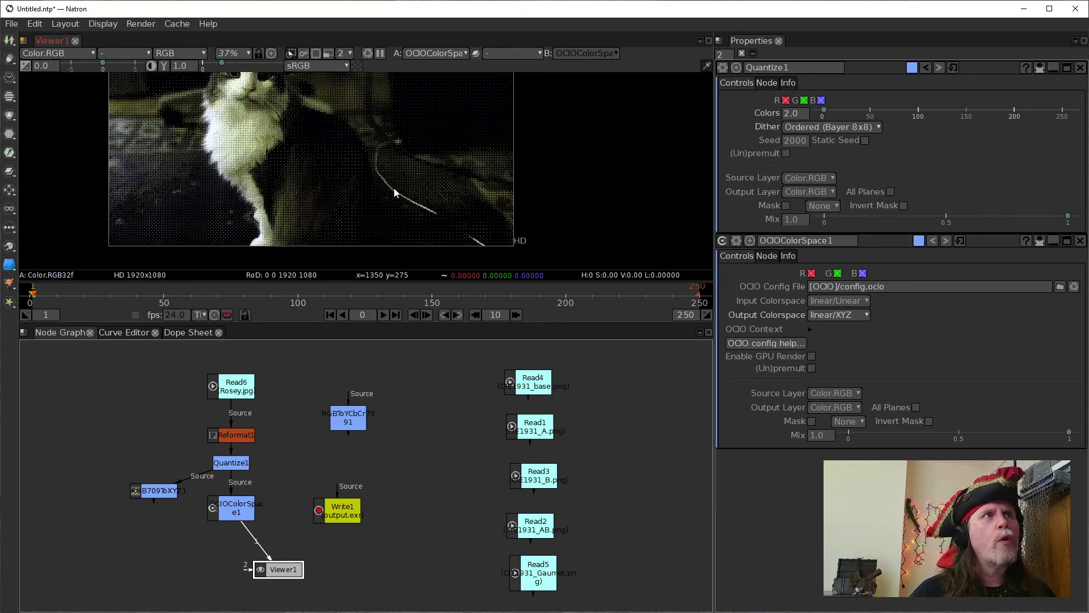
scroll(391, 182, down, 2)
drag(373, 191, 407, 218)
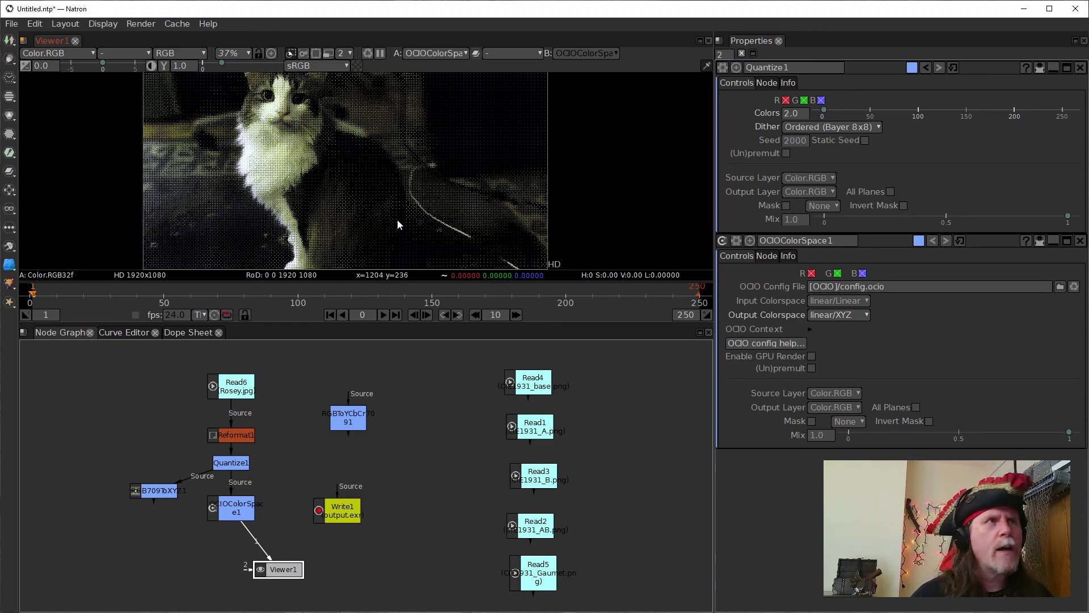
Switch Viewer1 back to Read2 to display the diagram comparing gamuts A and B.
click(638, 381)
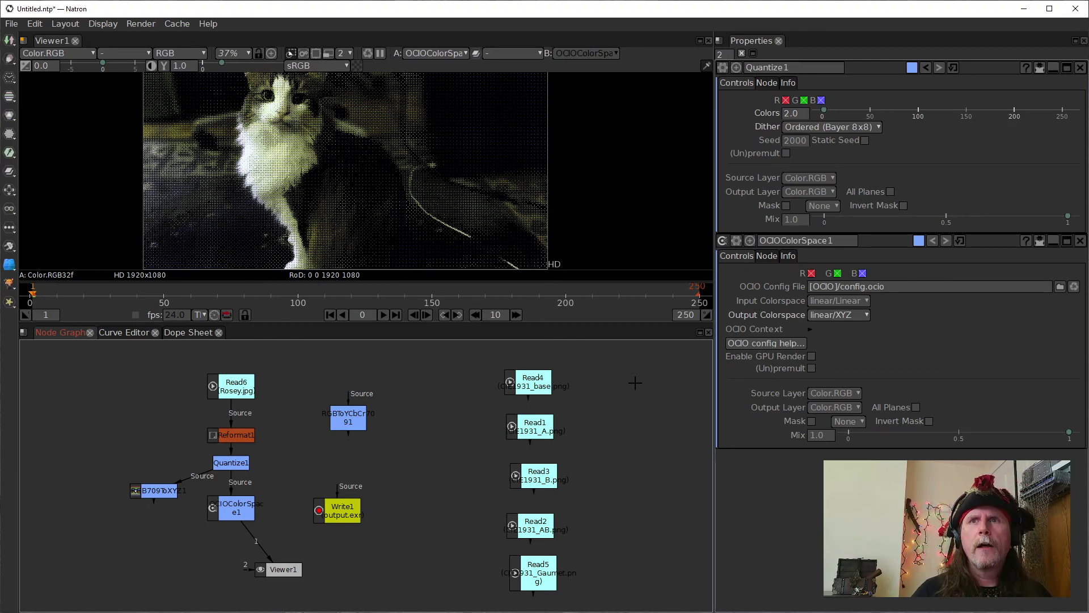
click(531, 515)
key(1)
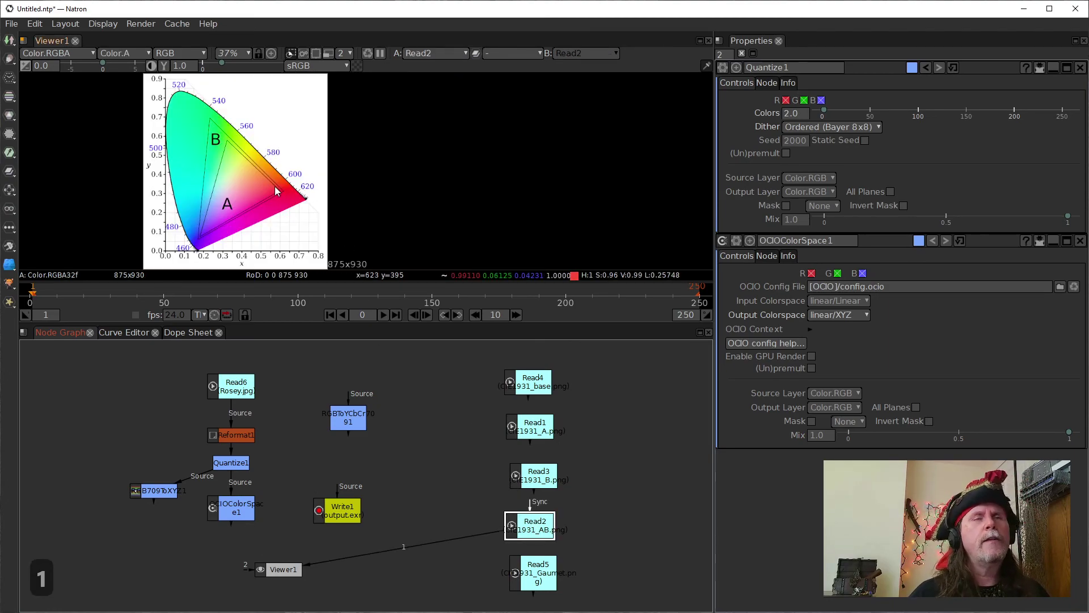